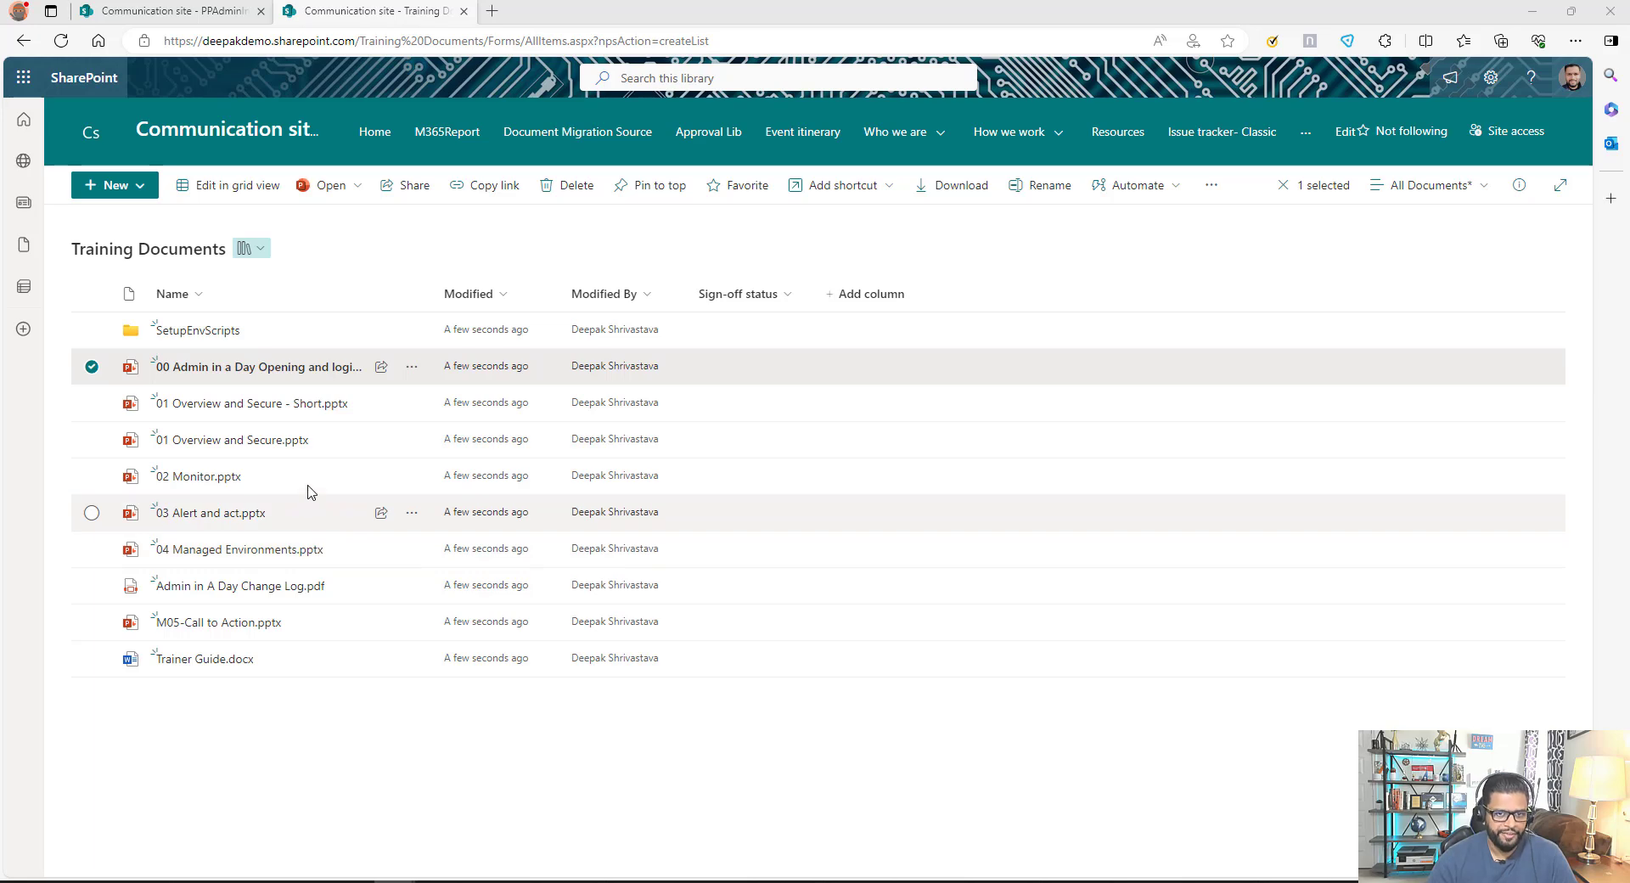
Select the 00 Admin in a Day file in the current library
click(412, 367)
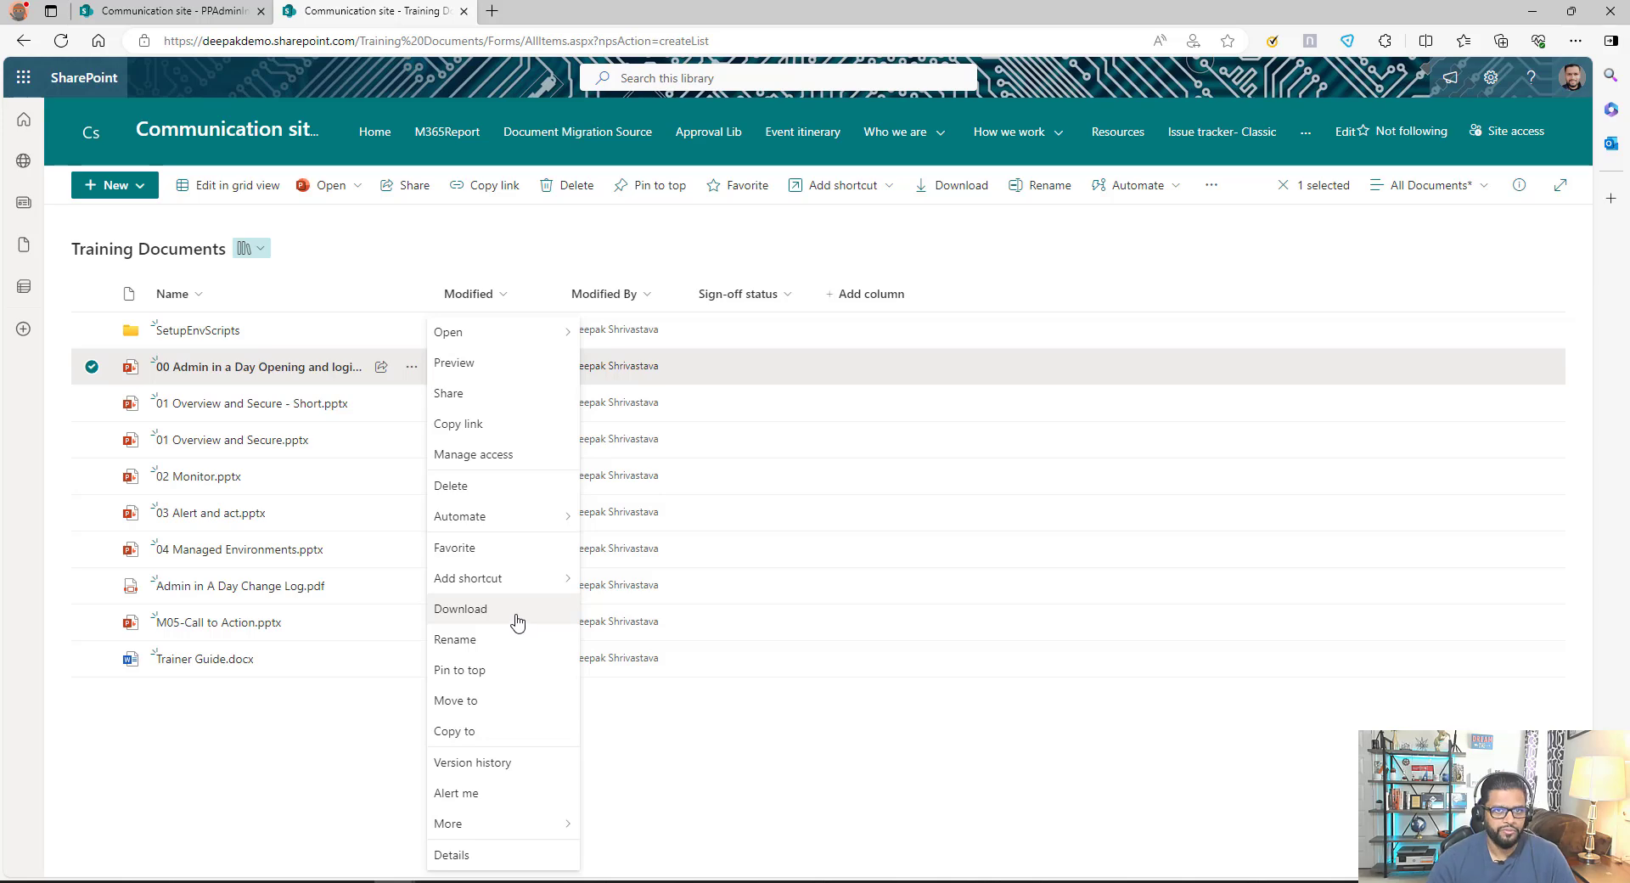
click(413, 246)
click(406, 365)
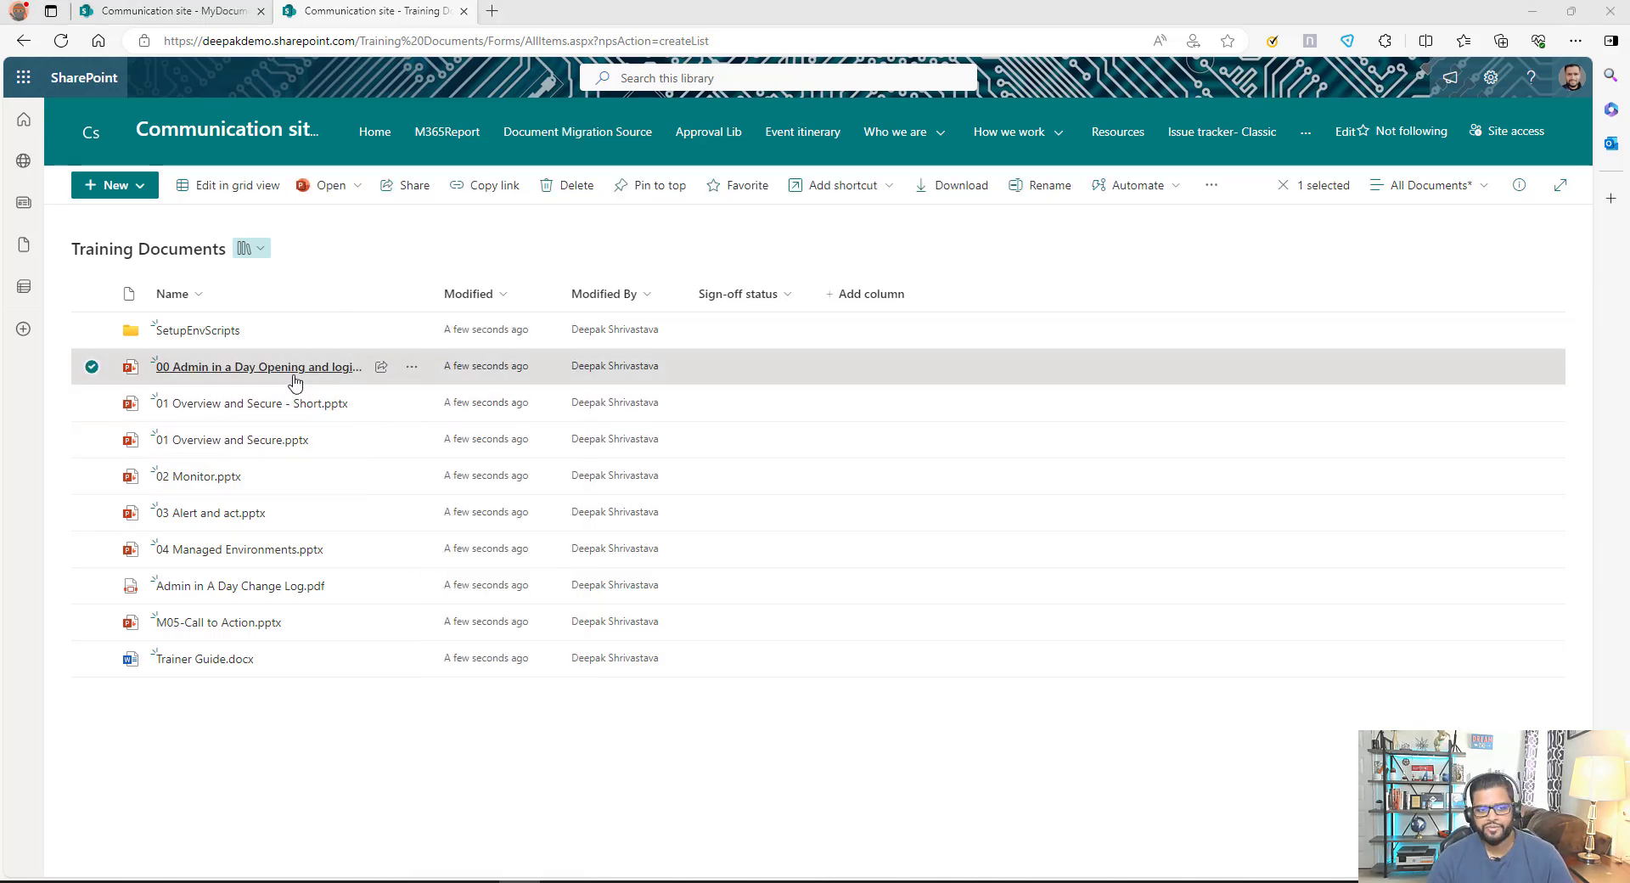
In the MyDocuments library, run Automate > Send For Review on SPLimits.pptx
click(182, 11)
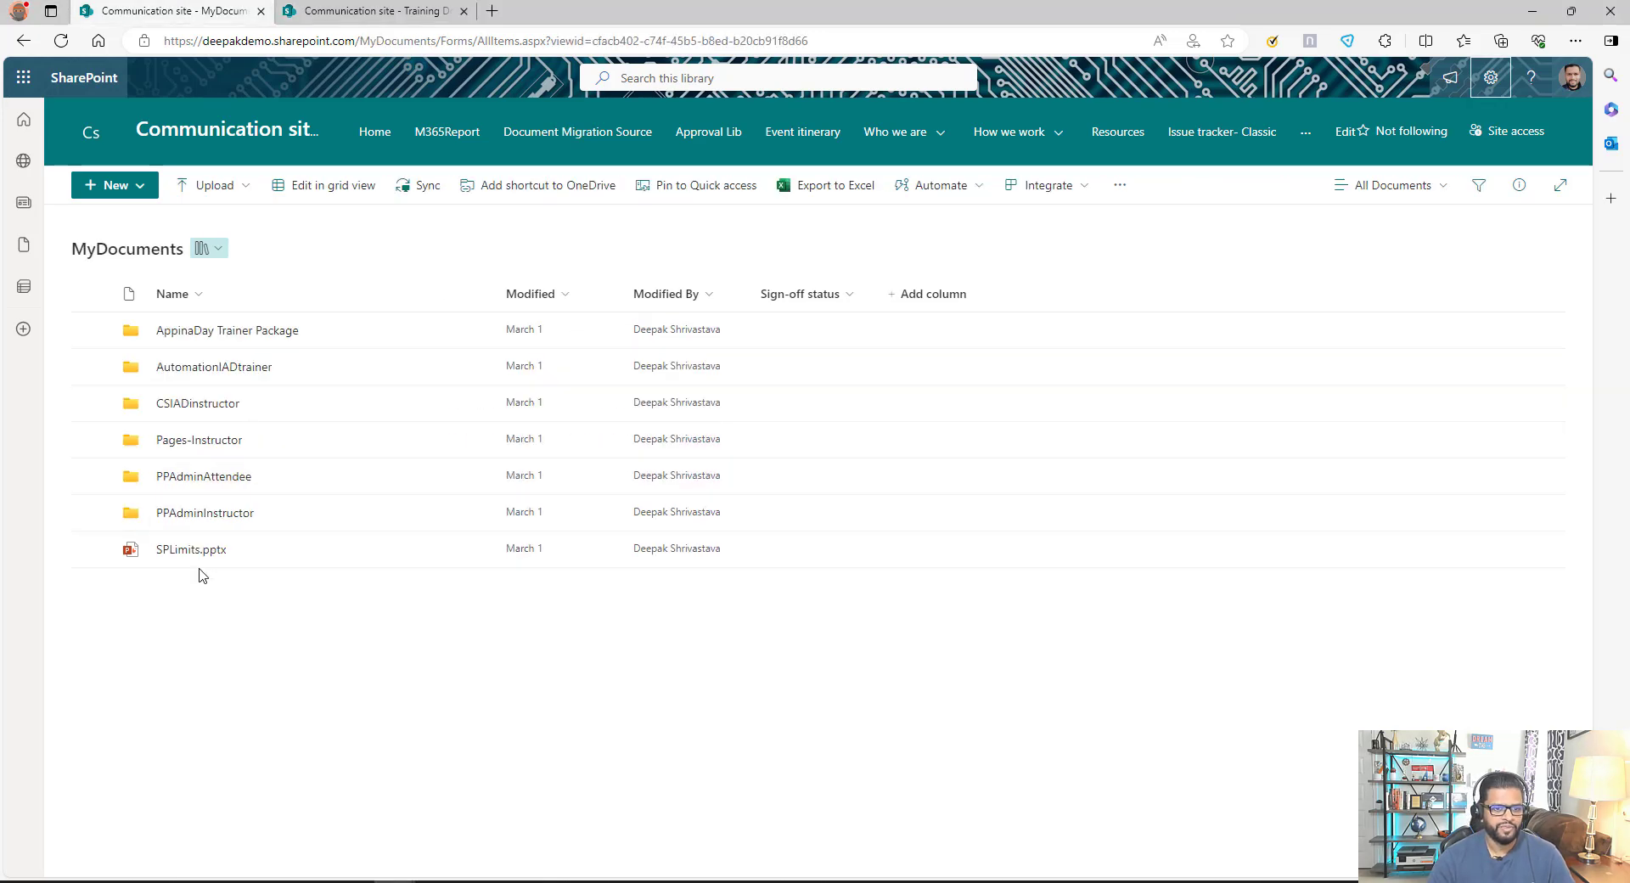
click(268, 559)
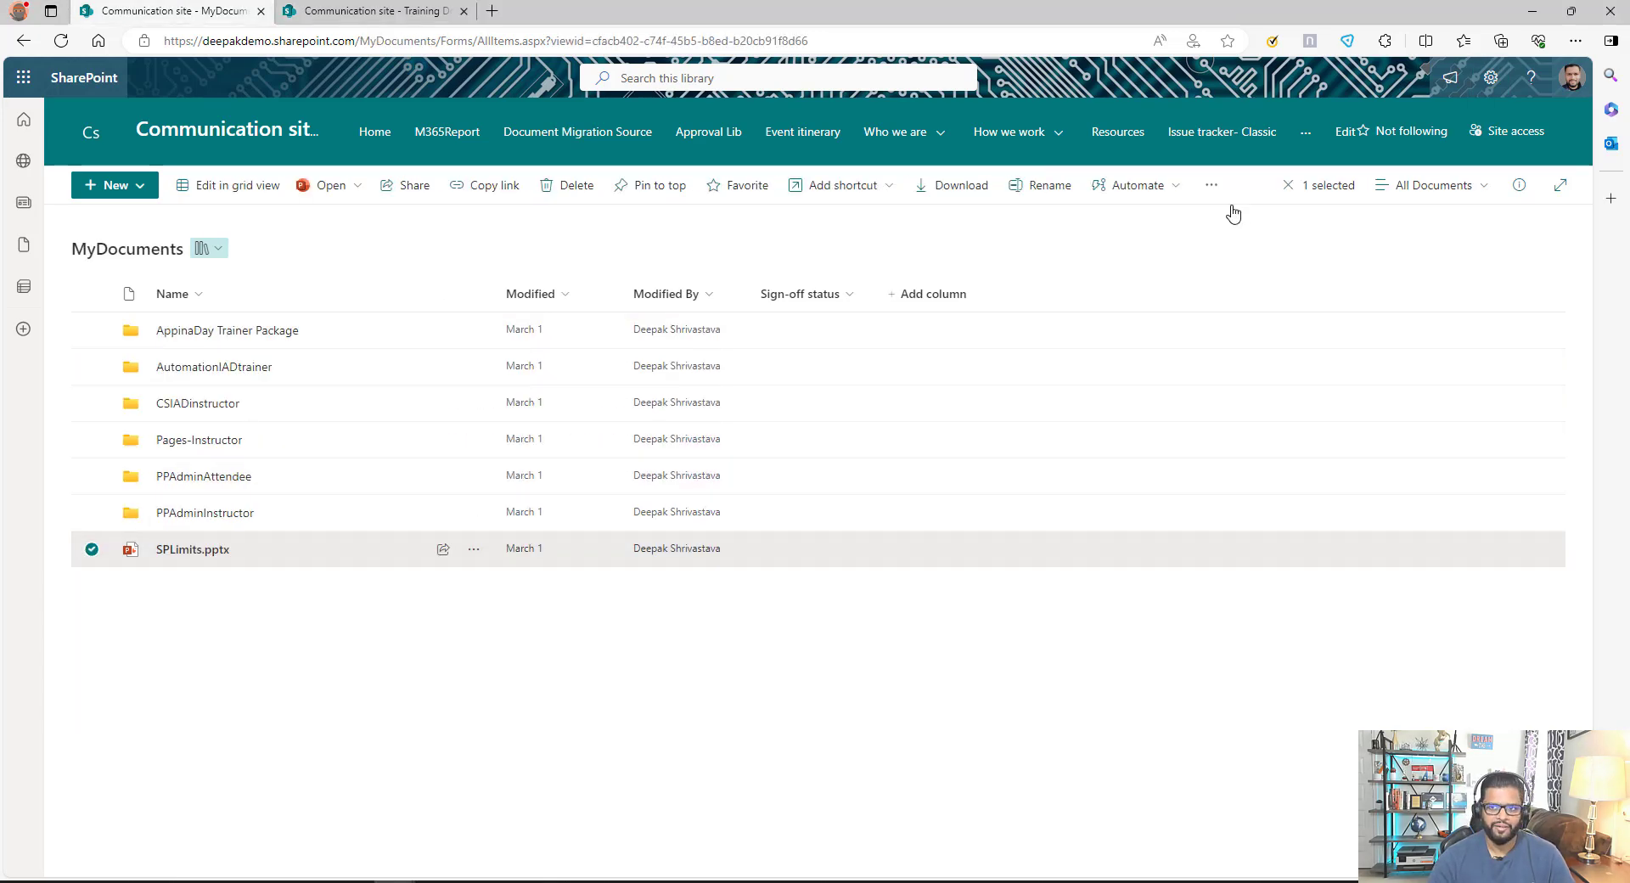
click(1161, 186)
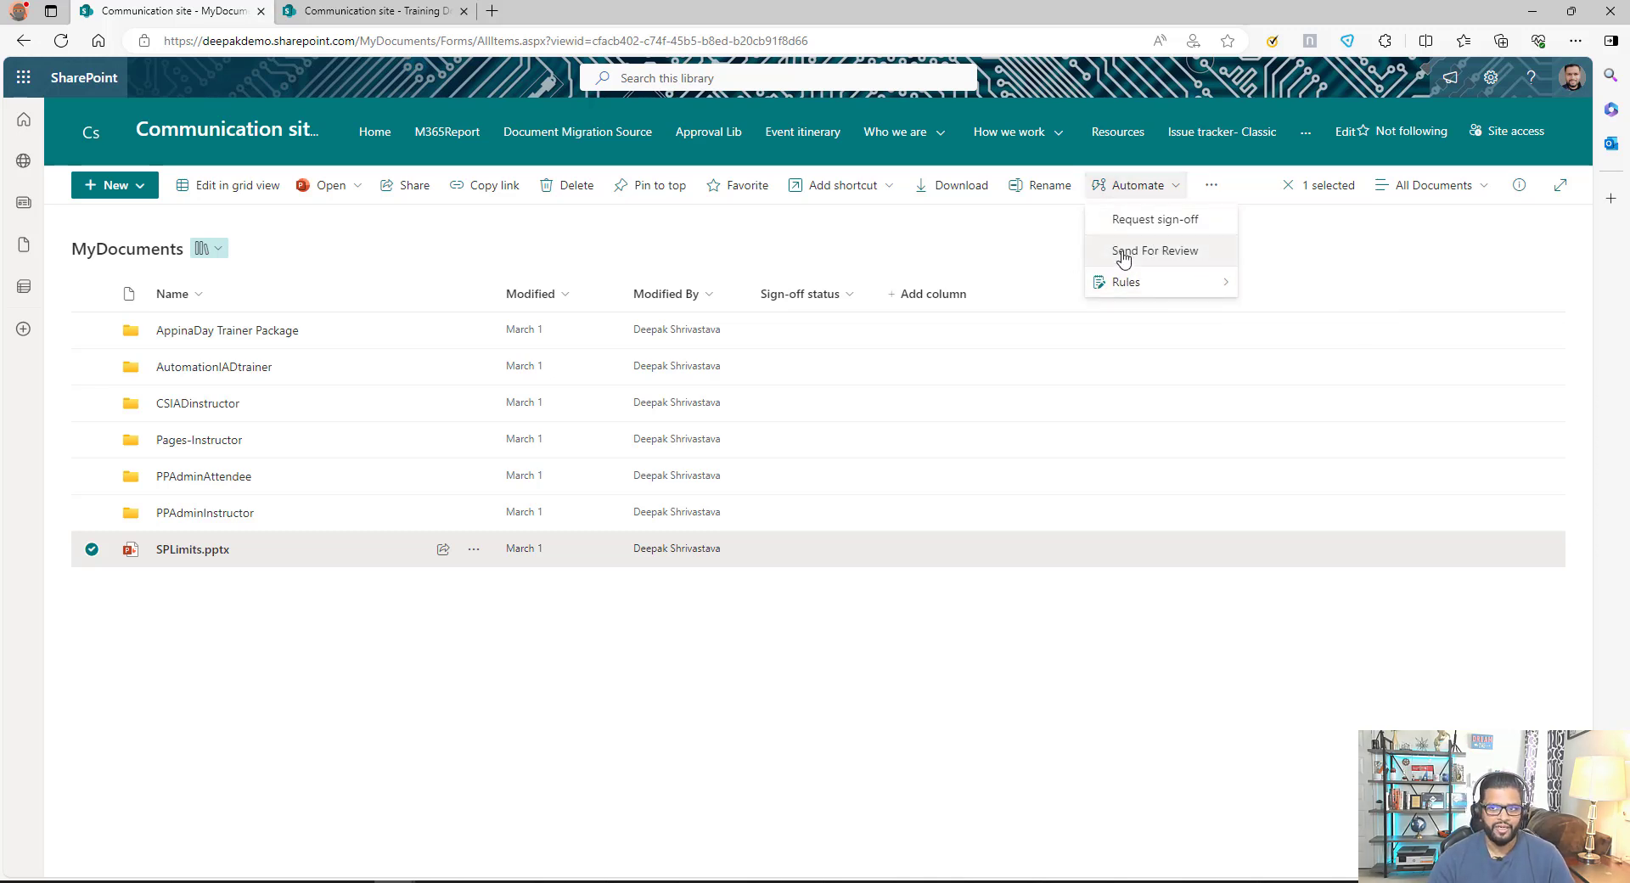
click(1166, 254)
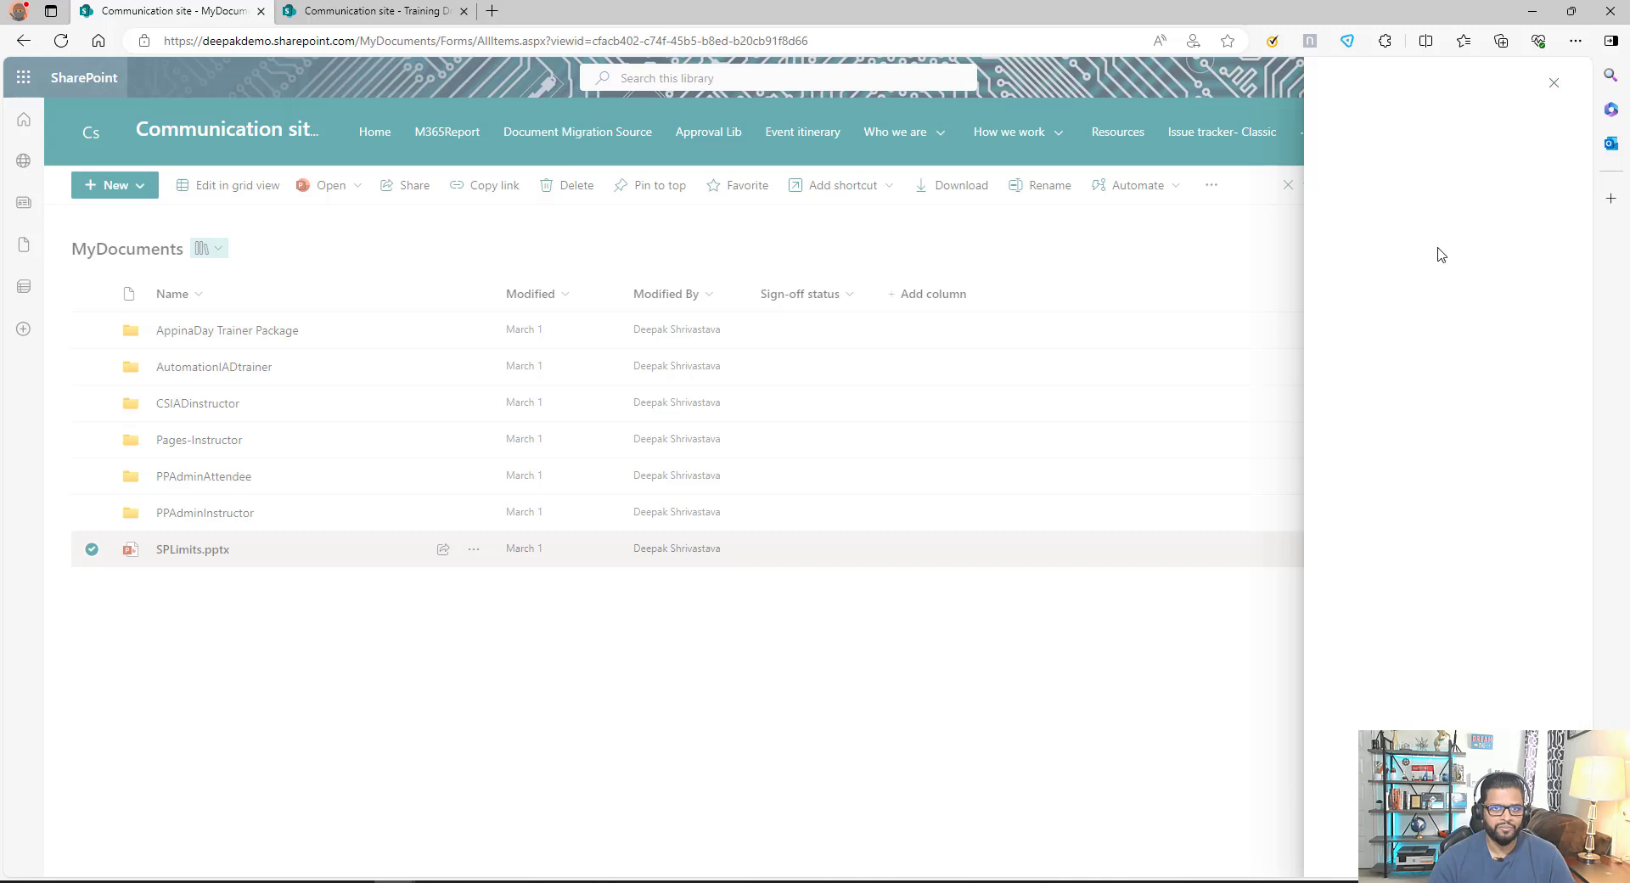
Start entering the reviewer's e-mail address in the Send For Review panel
click(1376, 195)
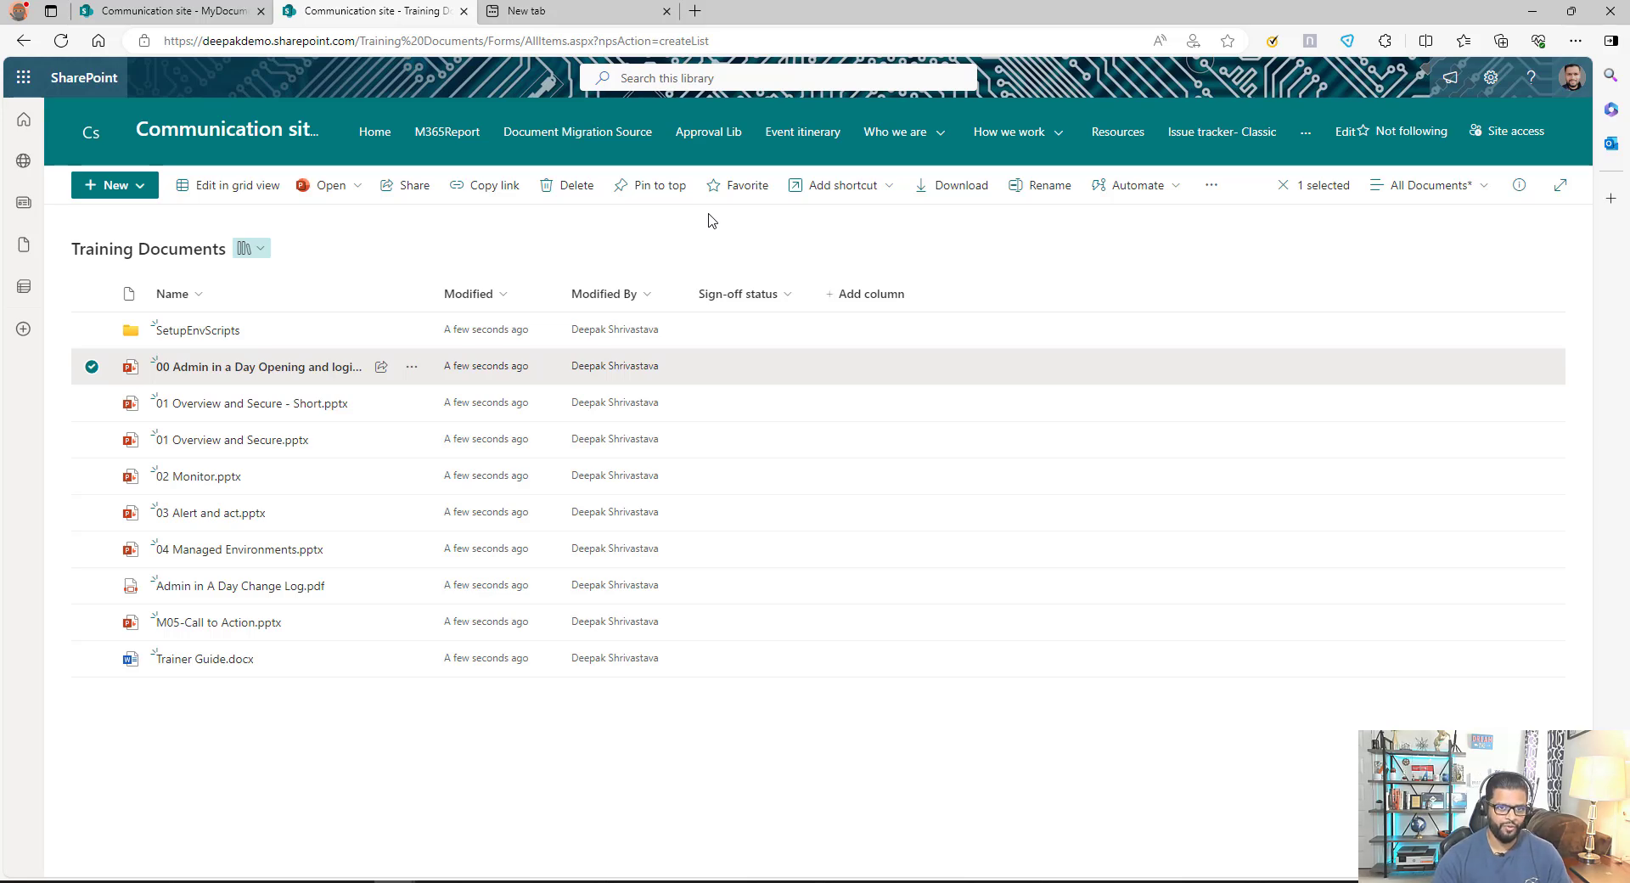
Create an automated cloud flow named 'Send File', skipping the trigger choice
click(544, 15)
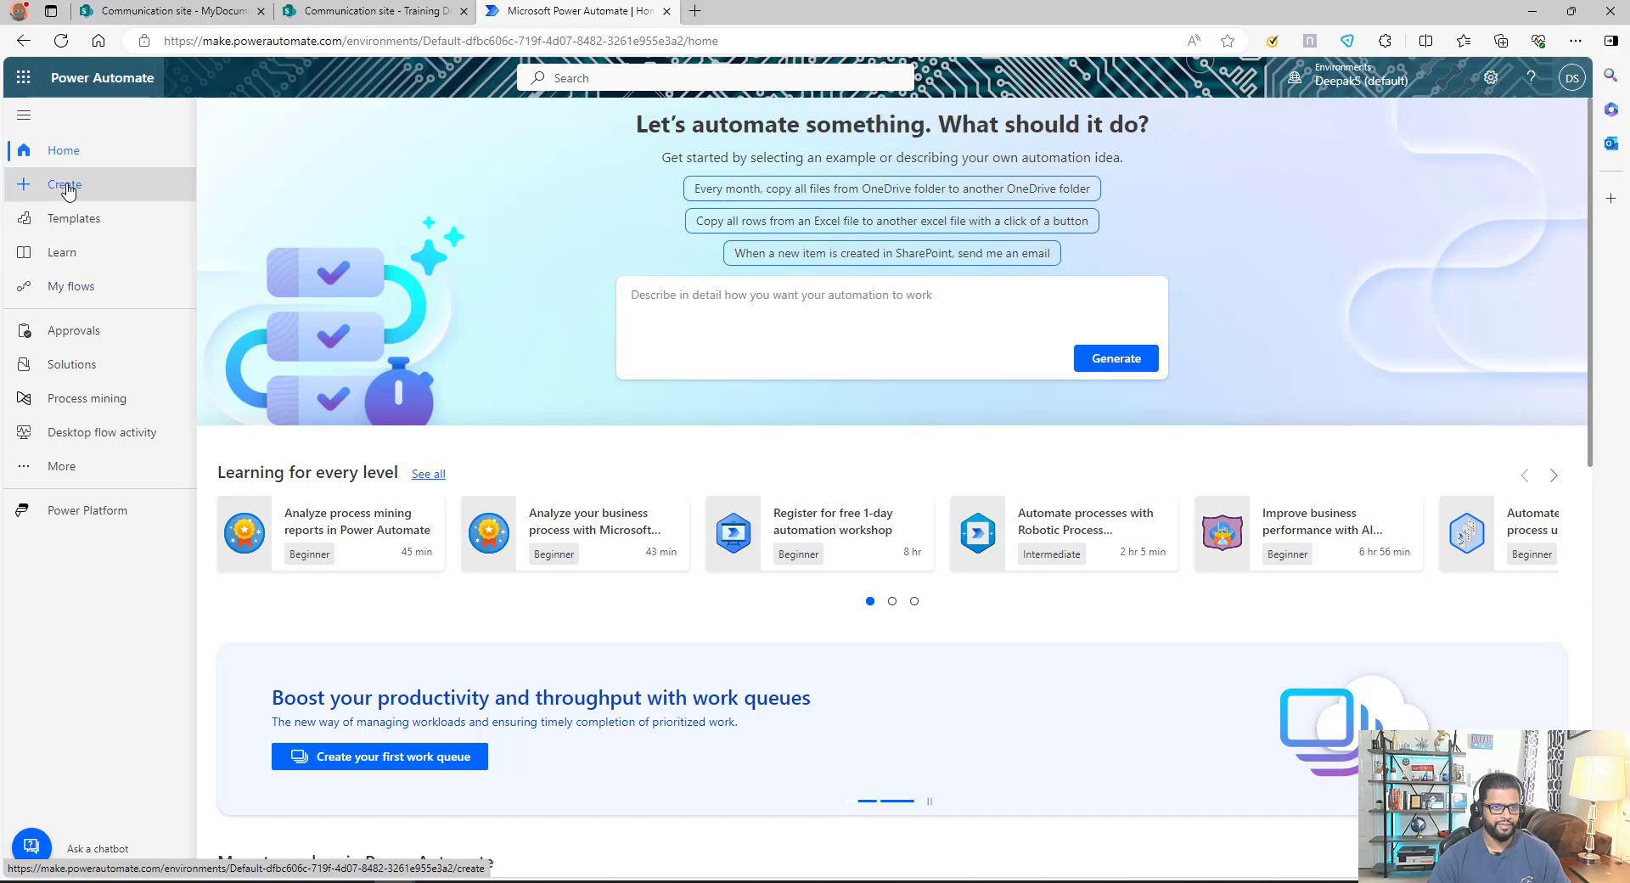
click(67, 189)
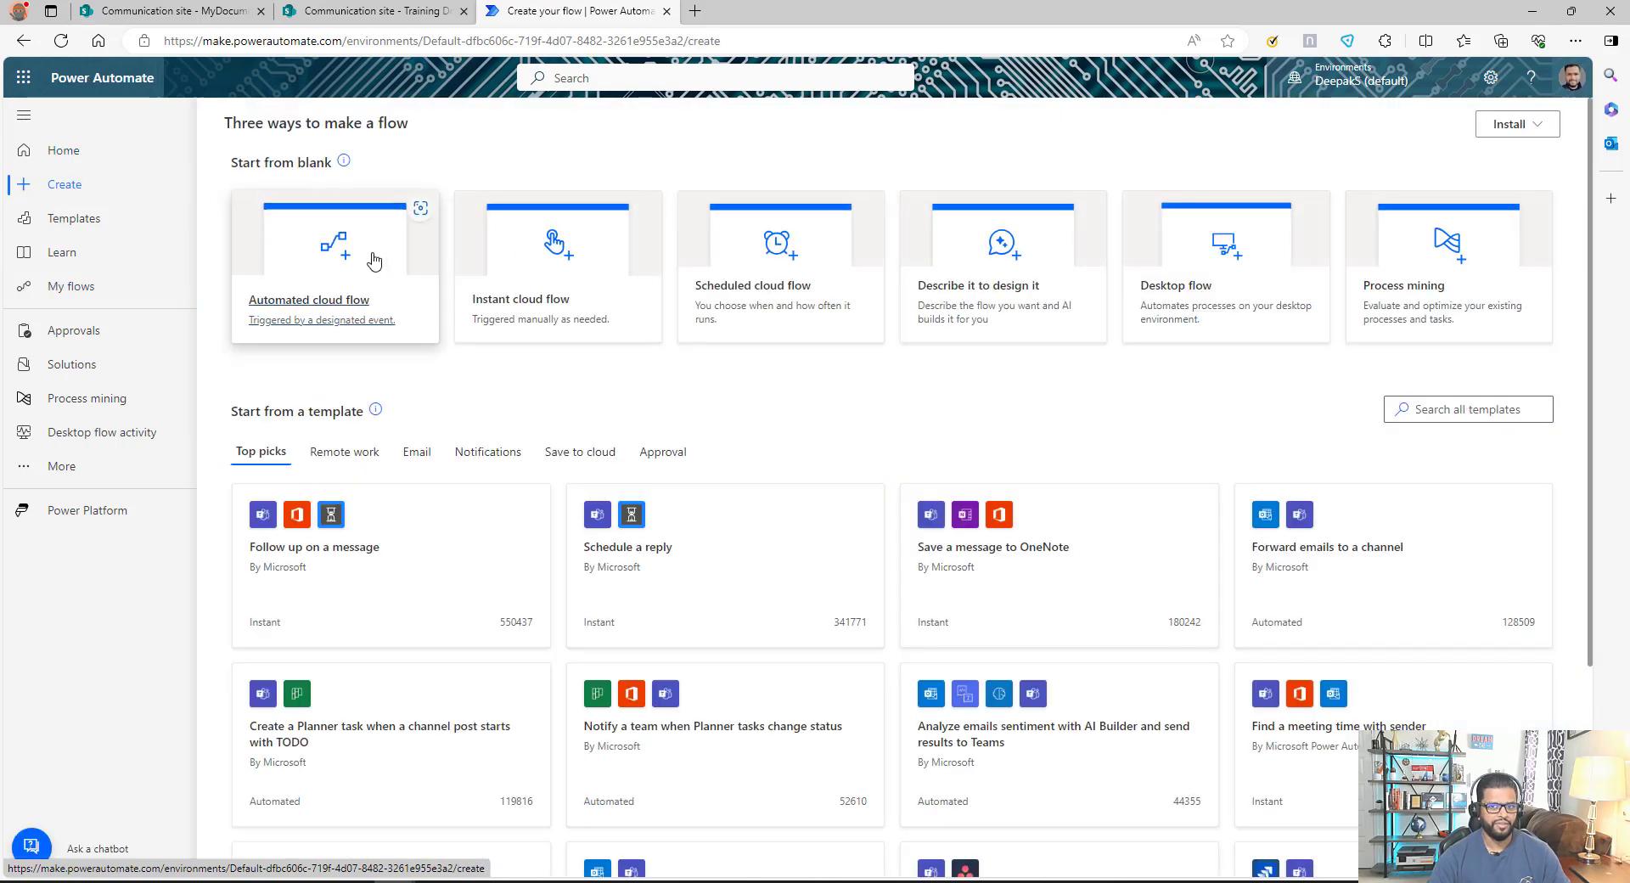
click(357, 253)
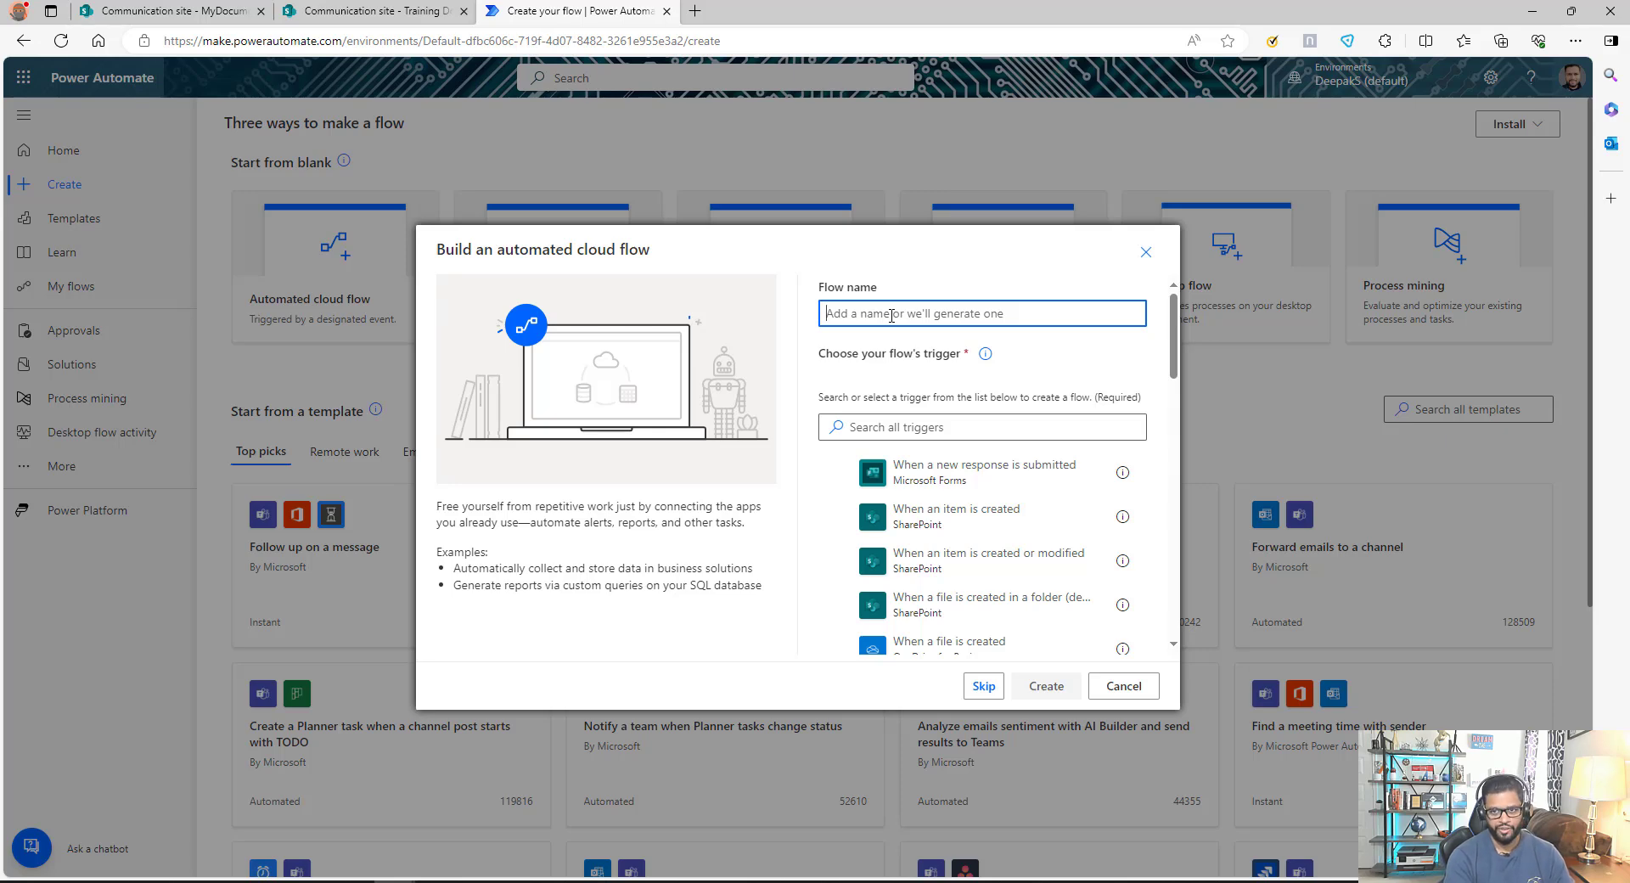
text(Send File)
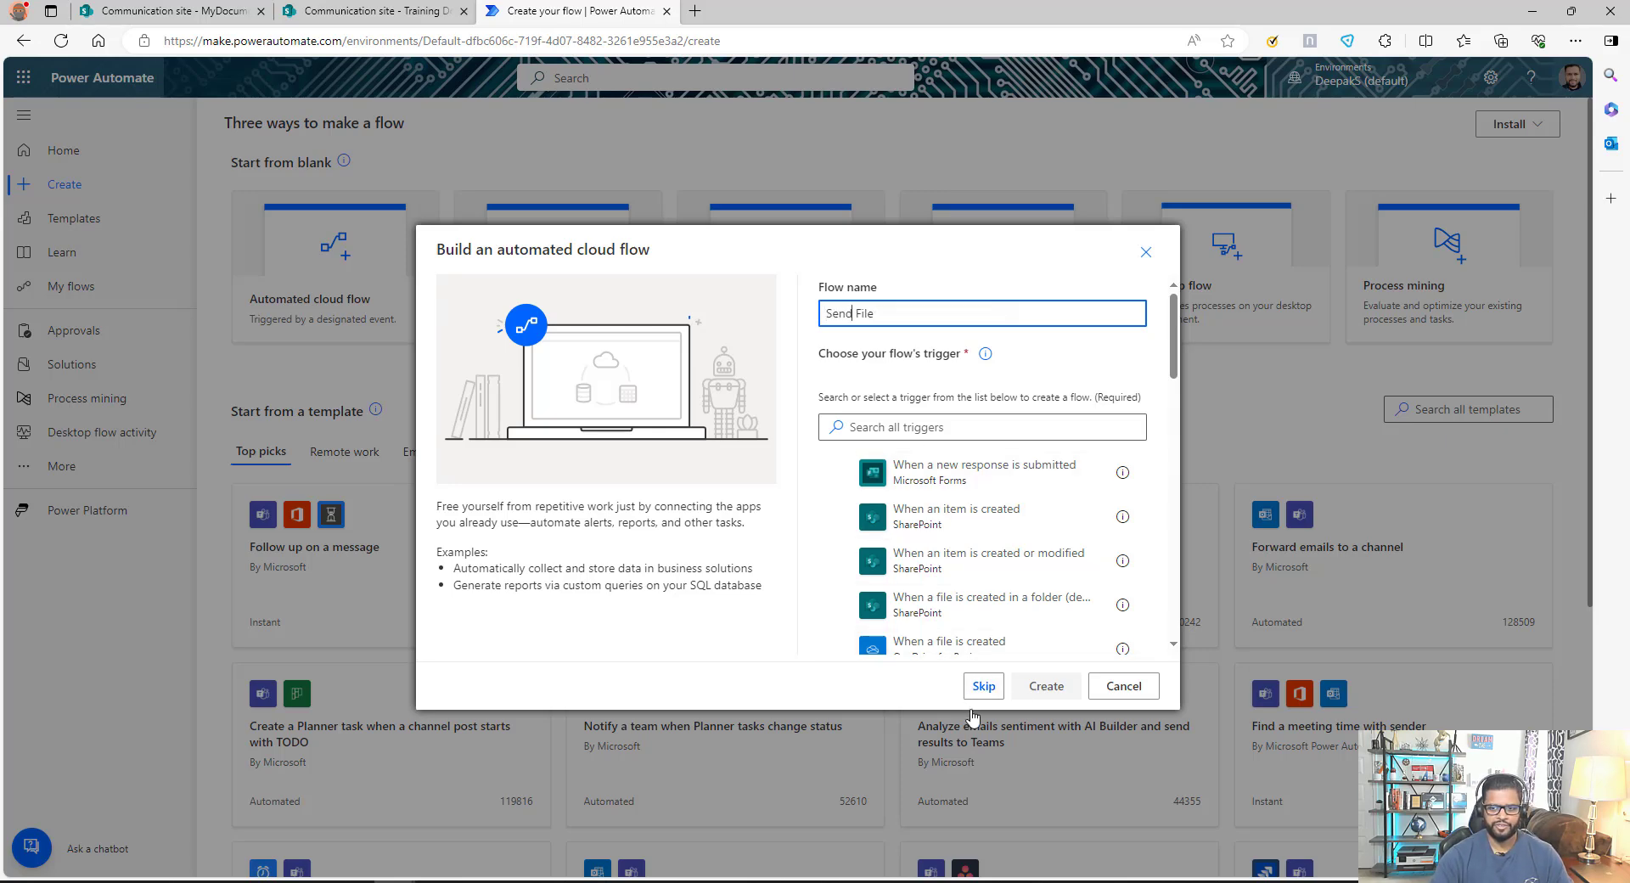
click(980, 686)
Switch to the classic designer and add the SharePoint 'For a selected file' trigger
click(1566, 116)
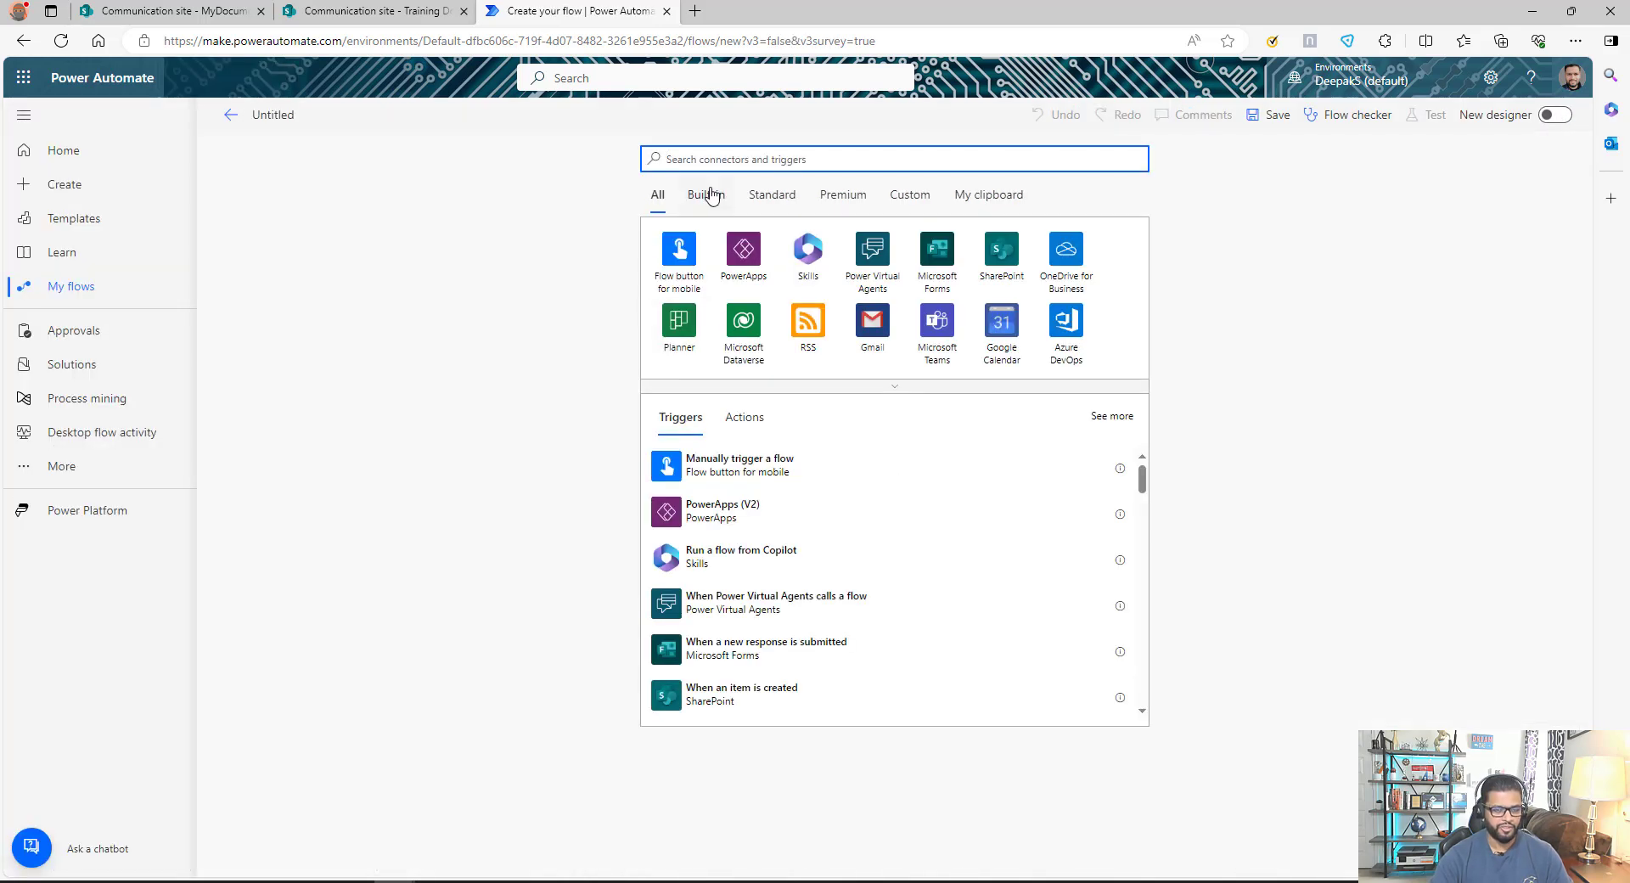
text(for a sel)
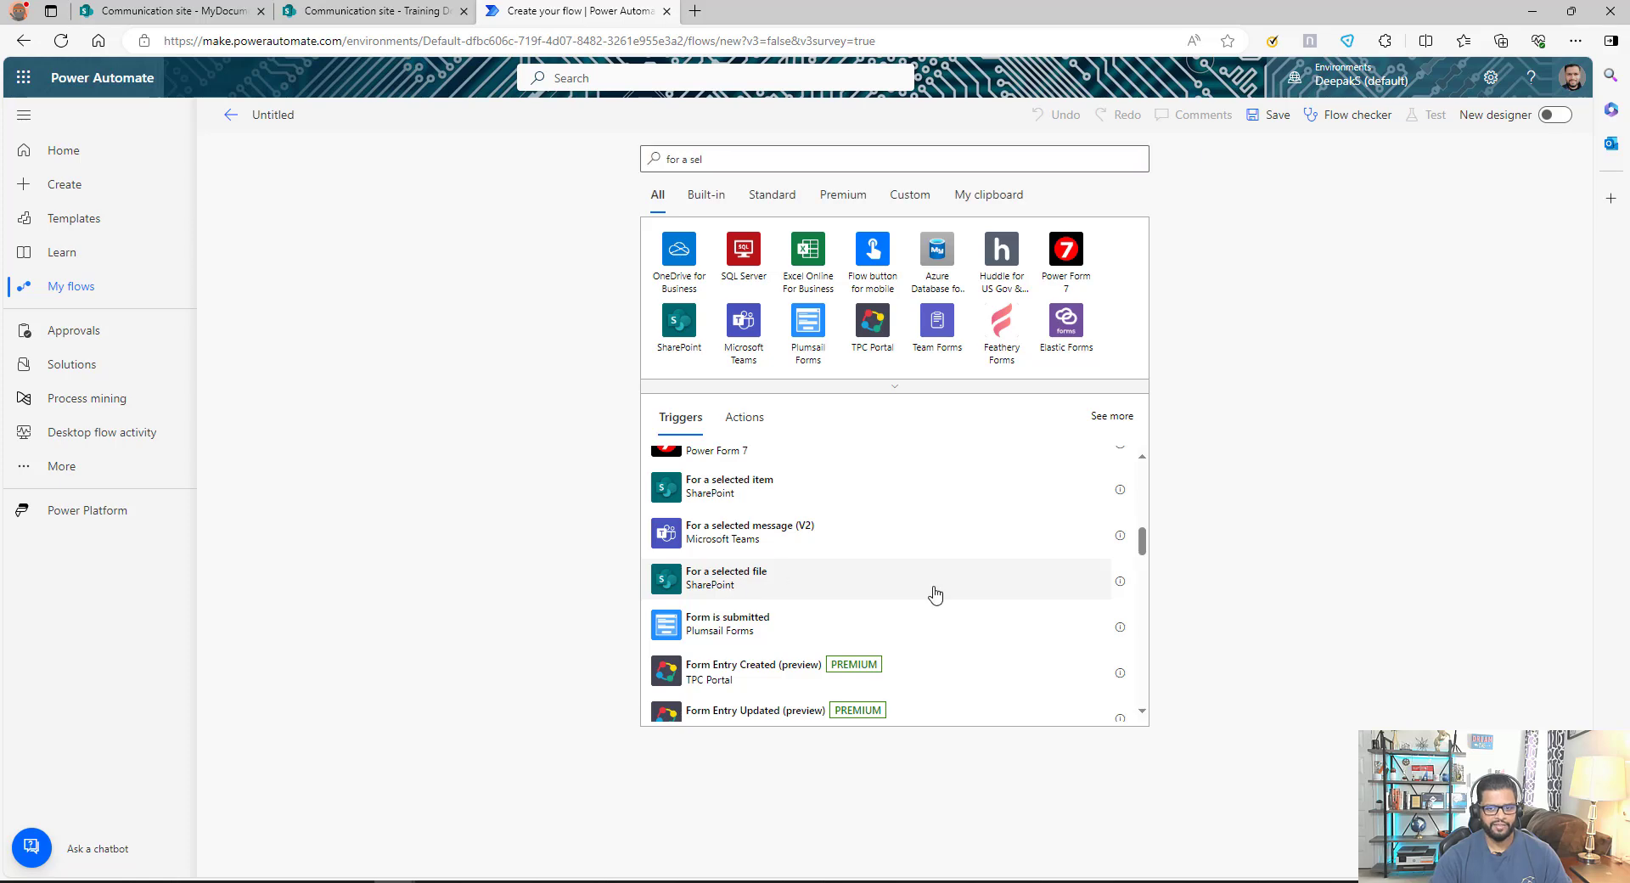
click(1092, 589)
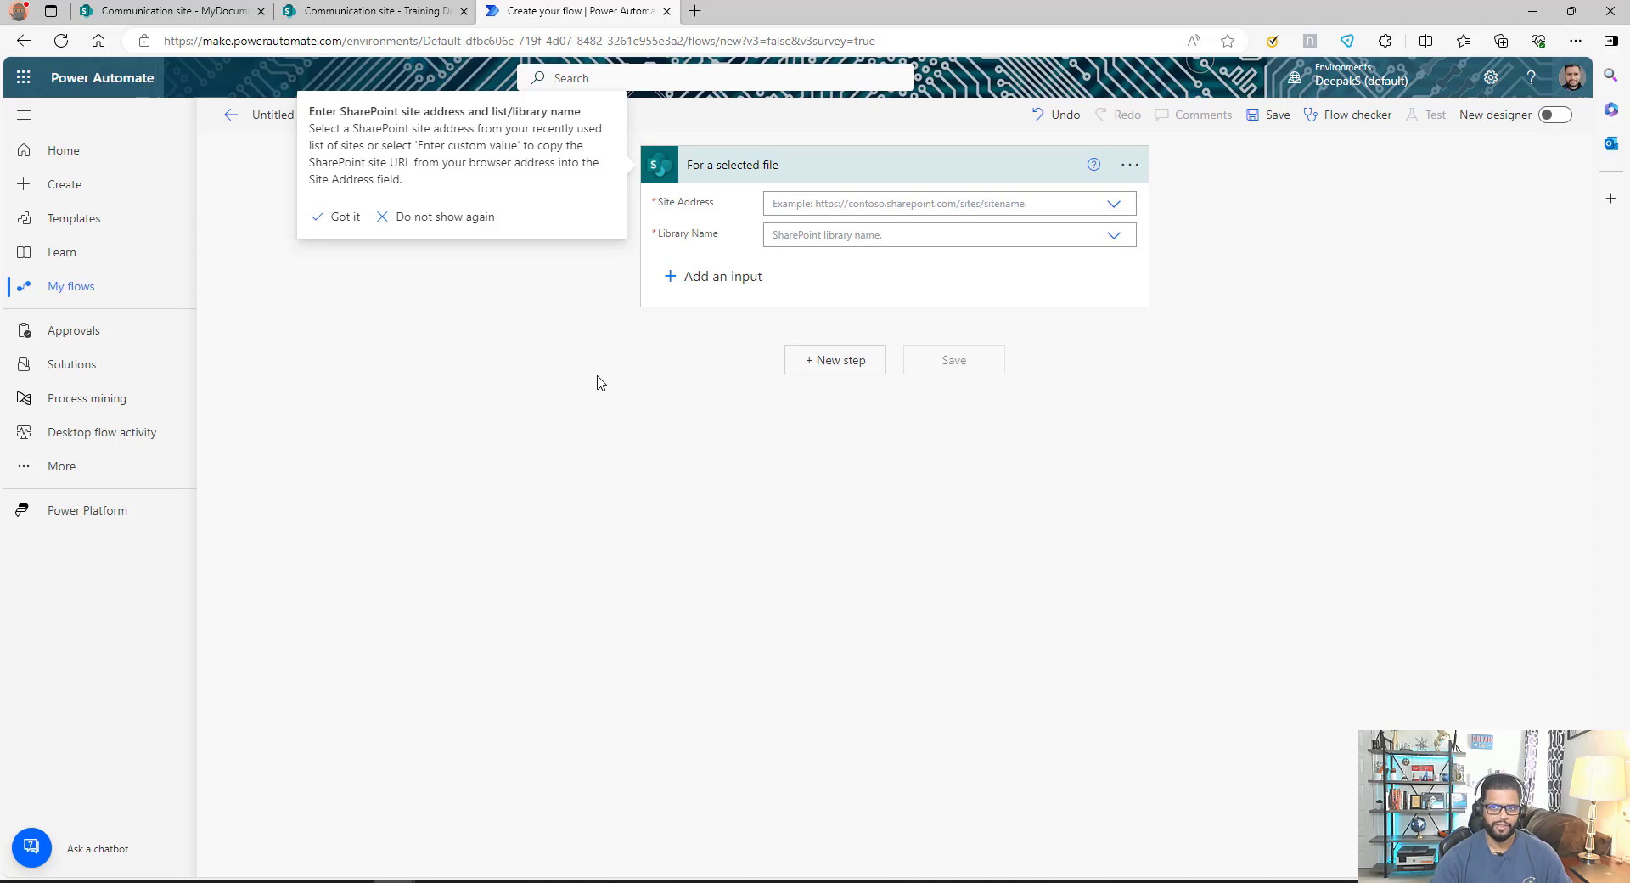
Point the trigger at Training Documents on the Communication site and add an Email input
click(1113, 204)
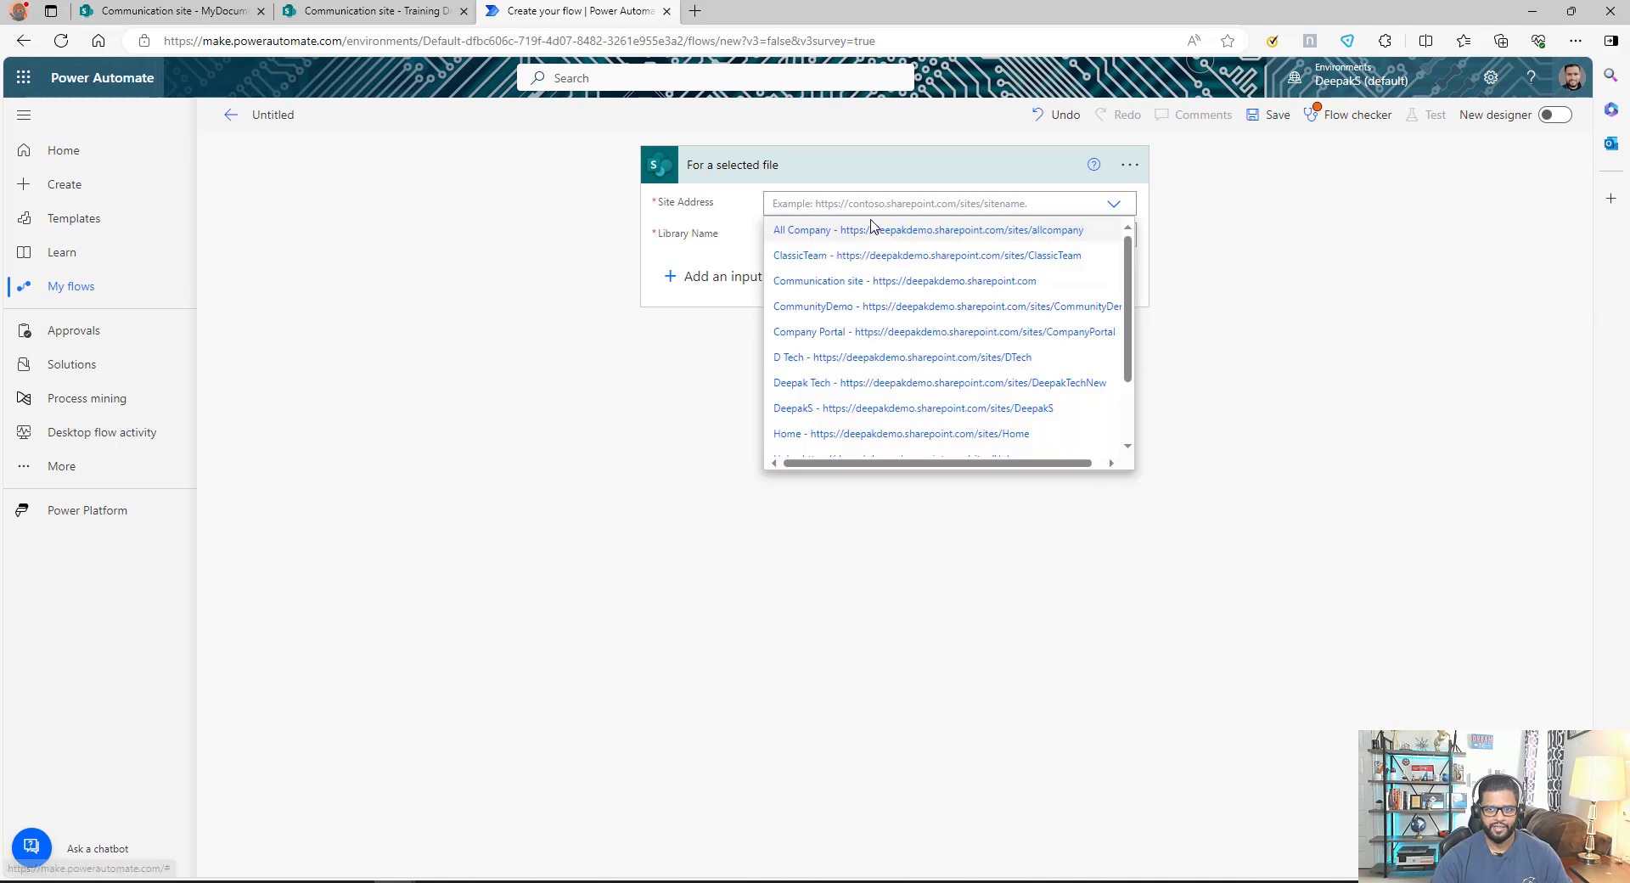
click(964, 272)
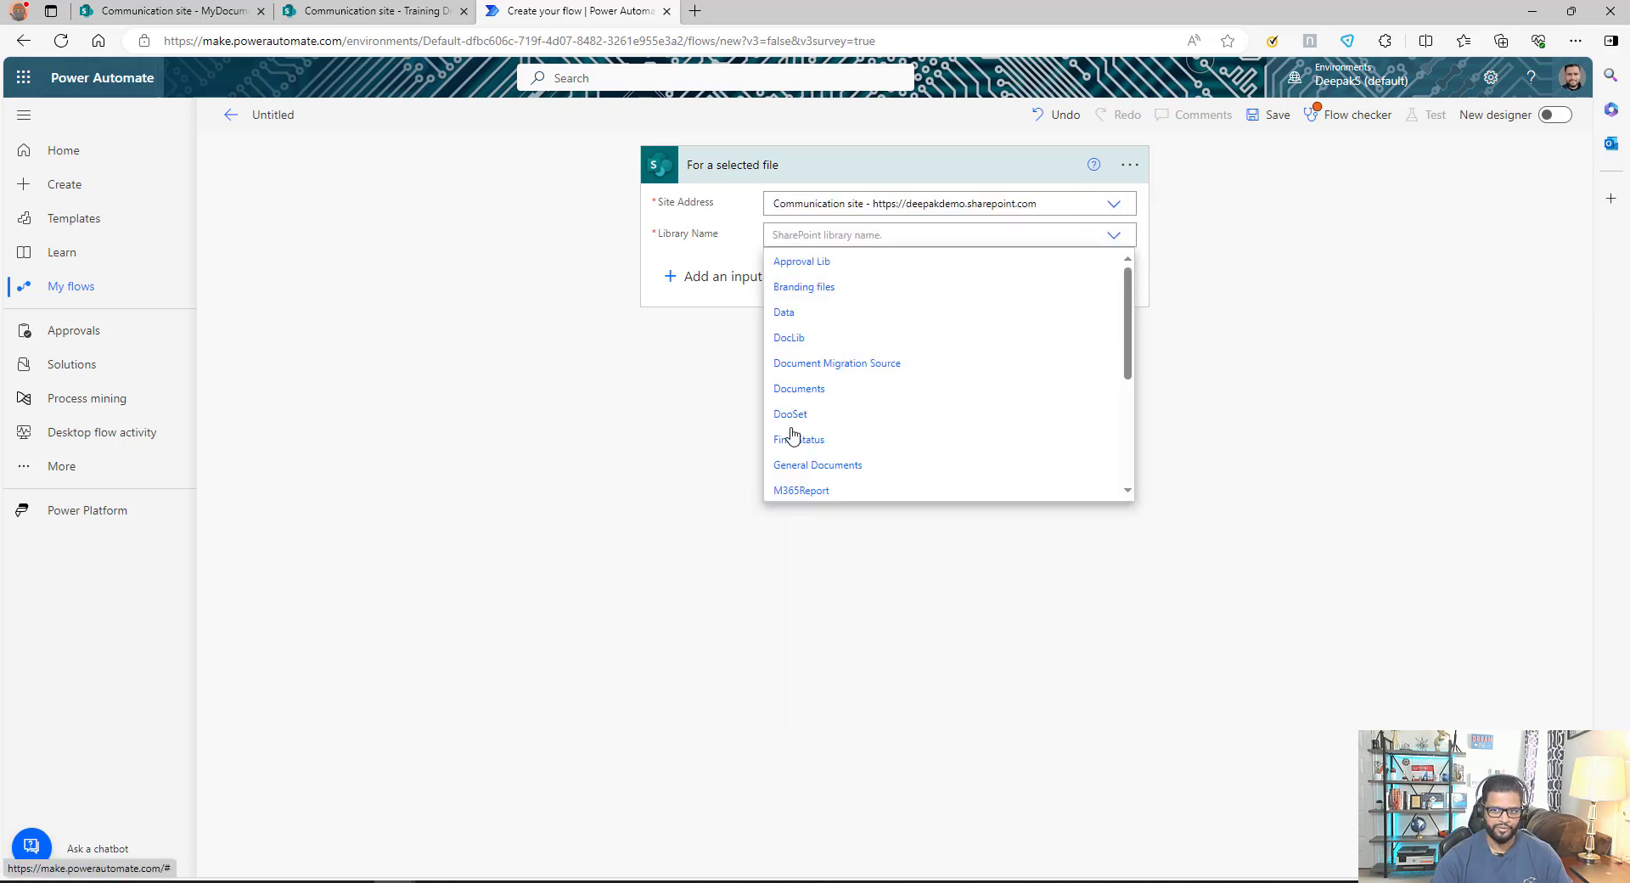
scroll(814, 441, down, 2)
click(849, 450)
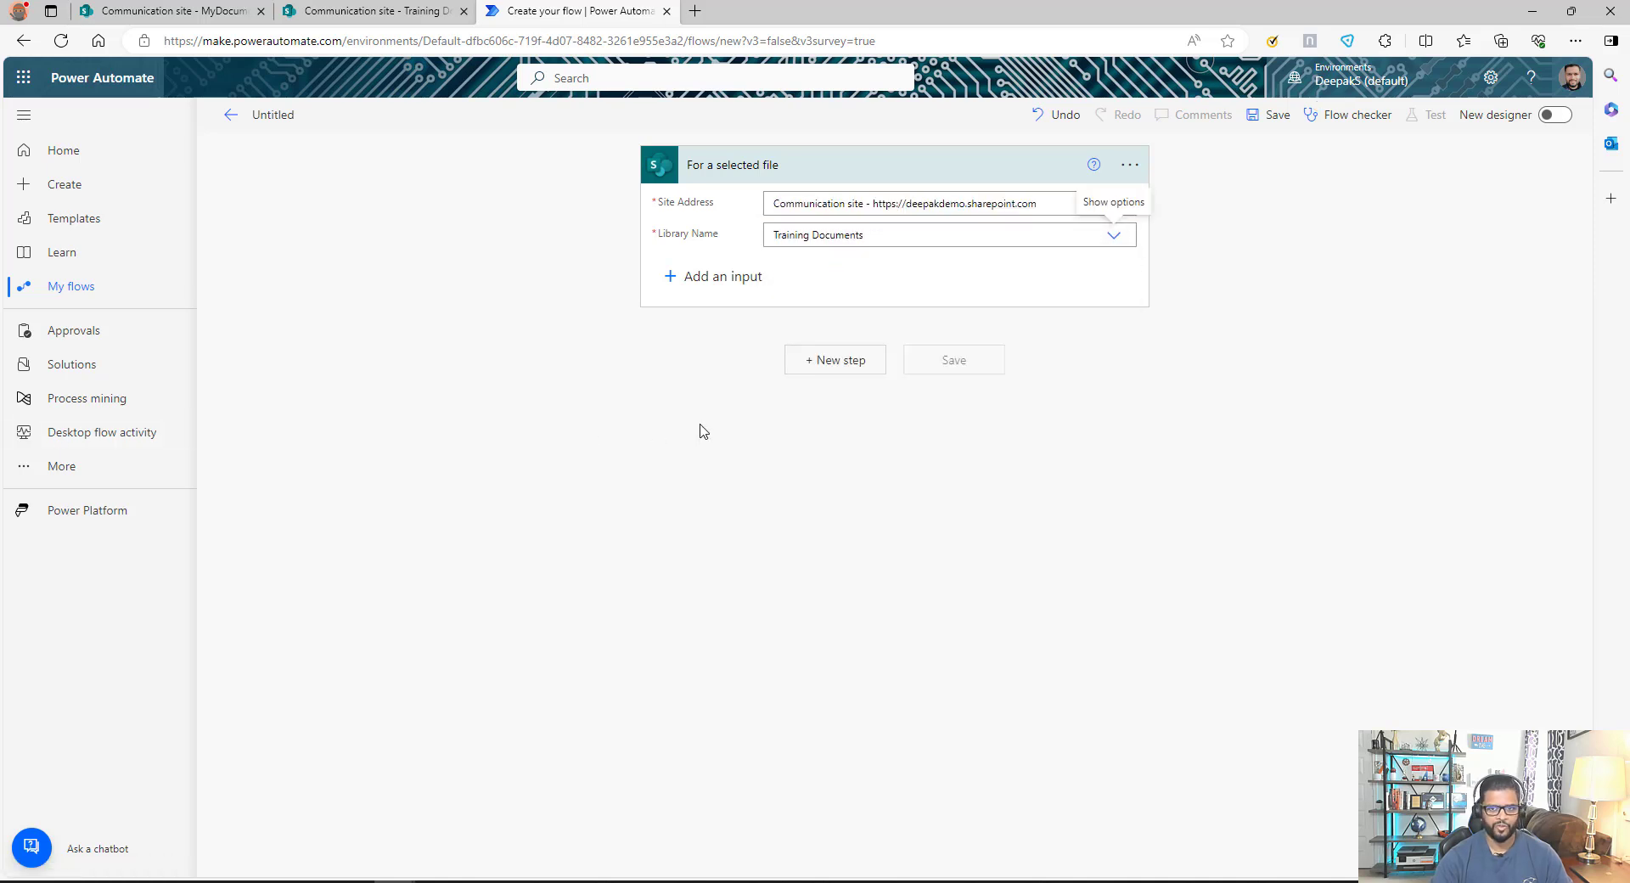
click(723, 277)
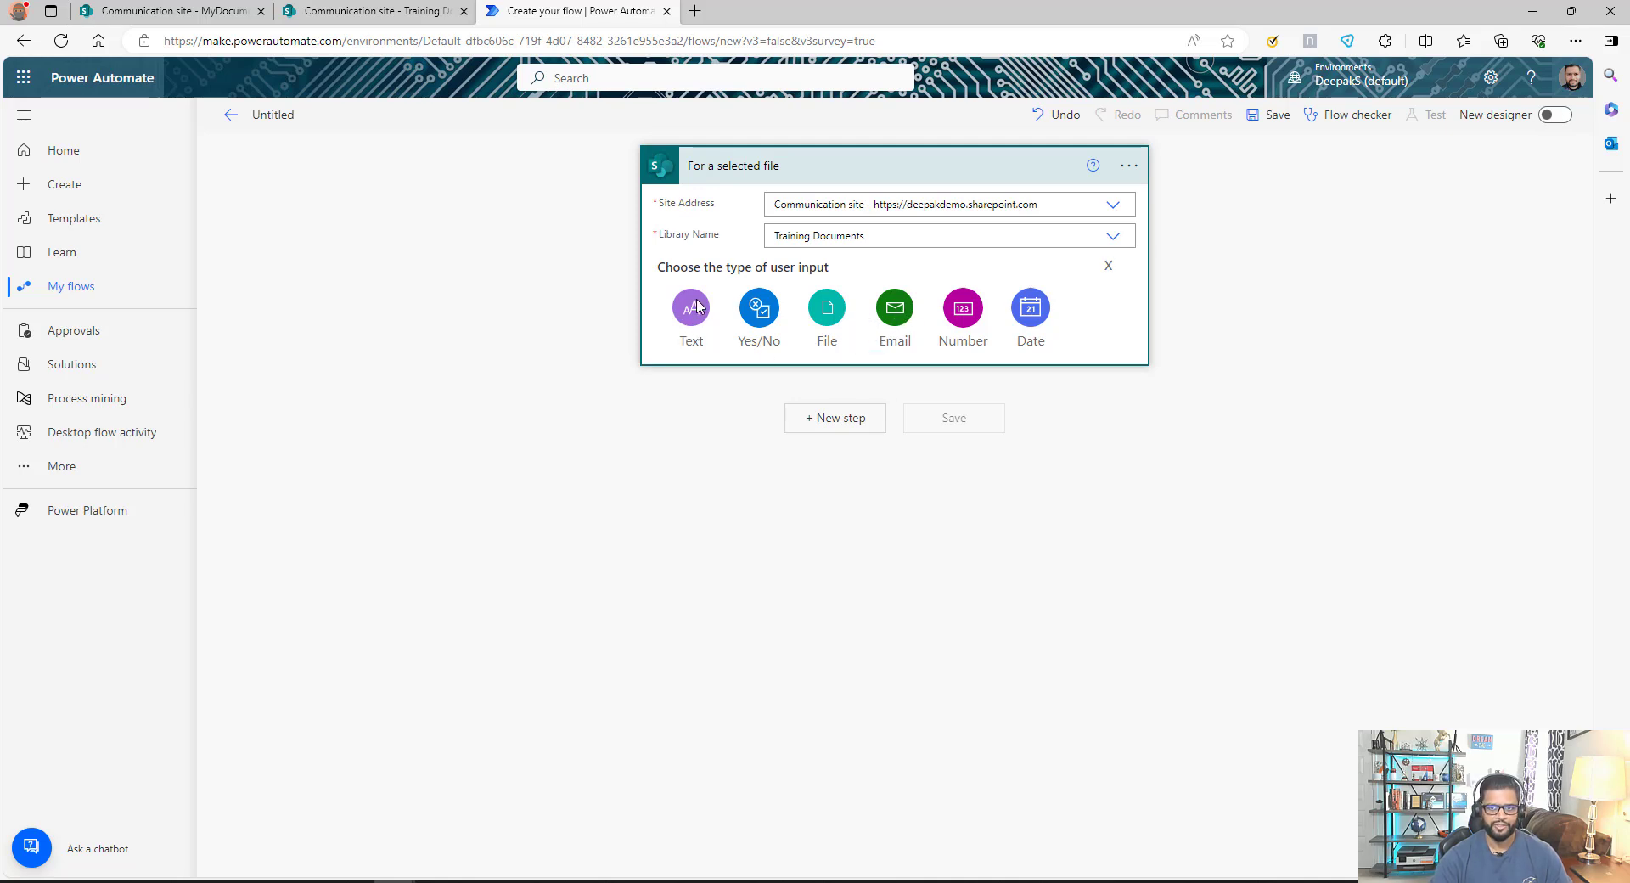
click(1107, 266)
click(738, 279)
click(891, 311)
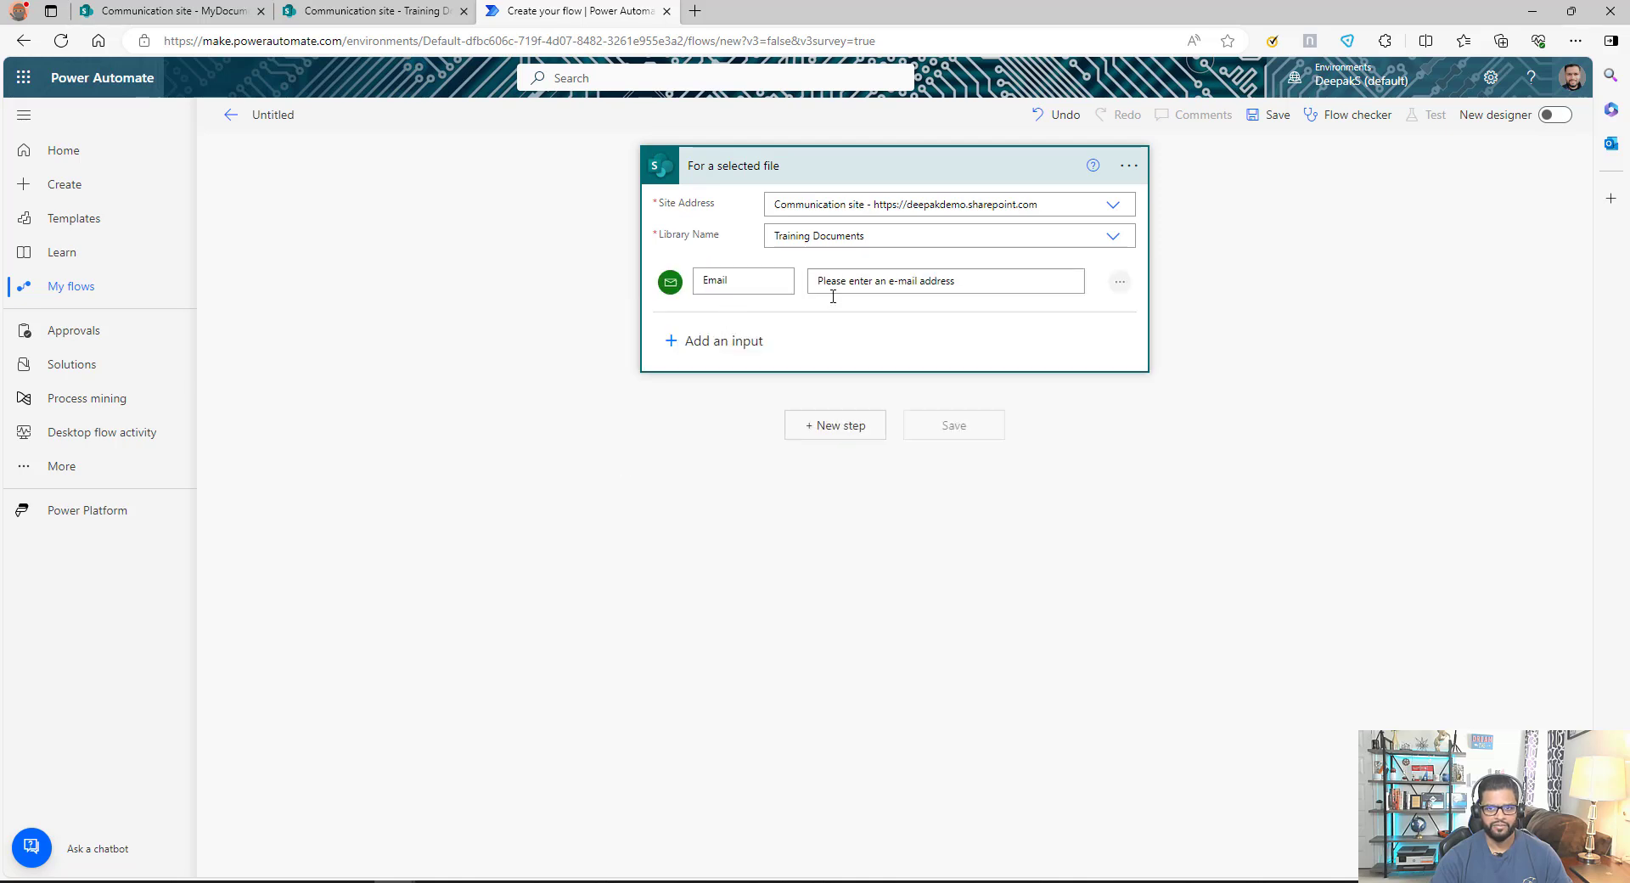
Add a SharePoint Get file properties action as the next step
click(842, 429)
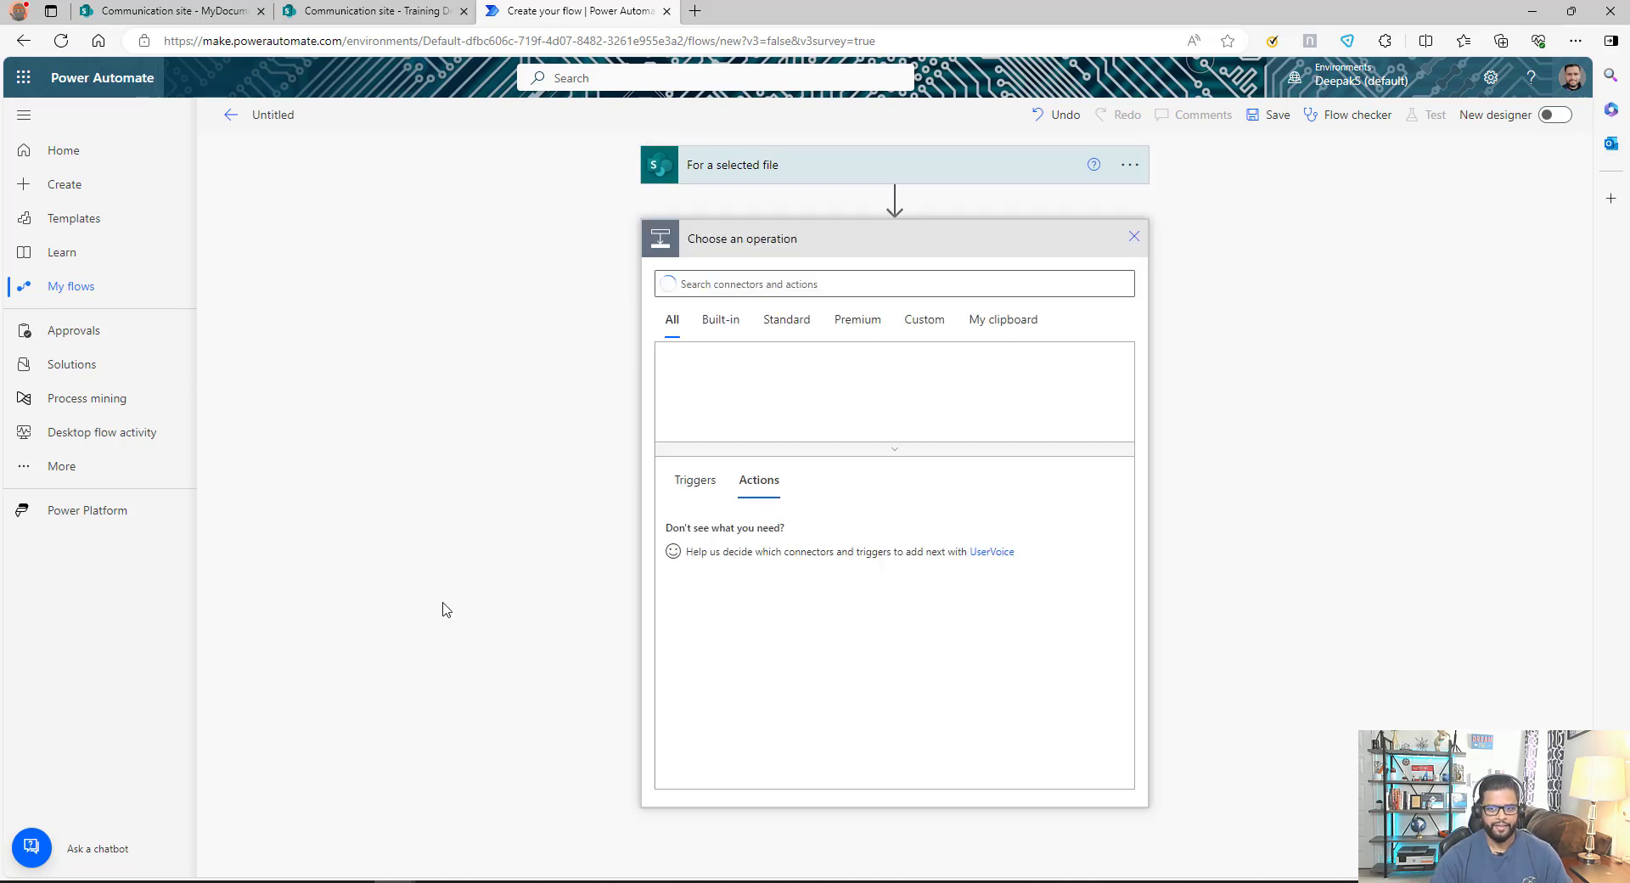
text(sahre)
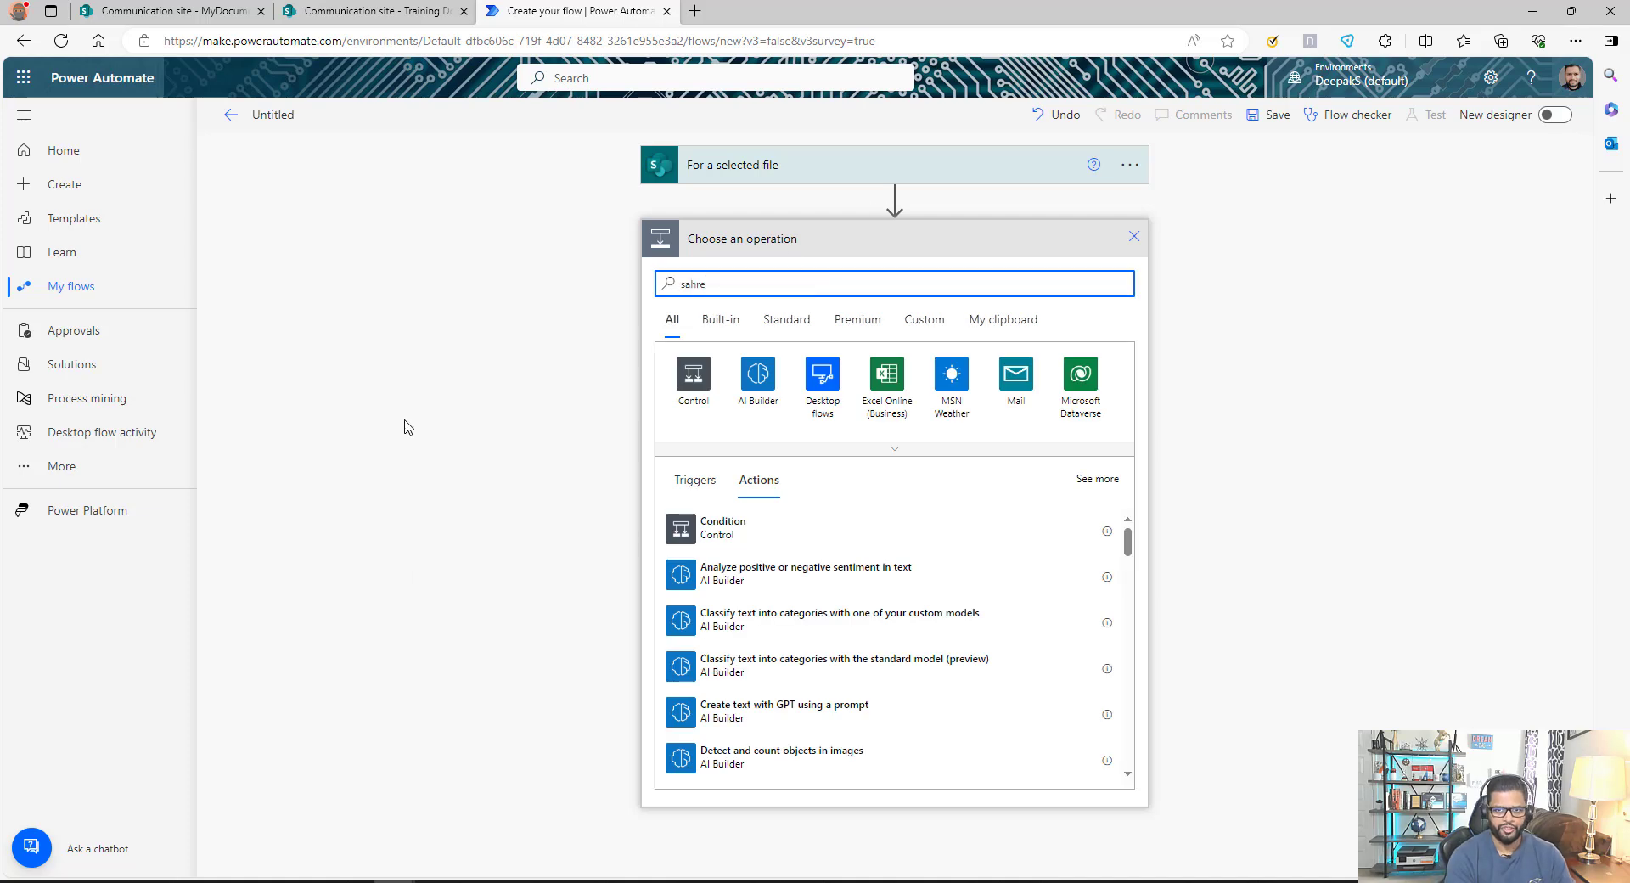
text(poi)
click(693, 374)
text(get)
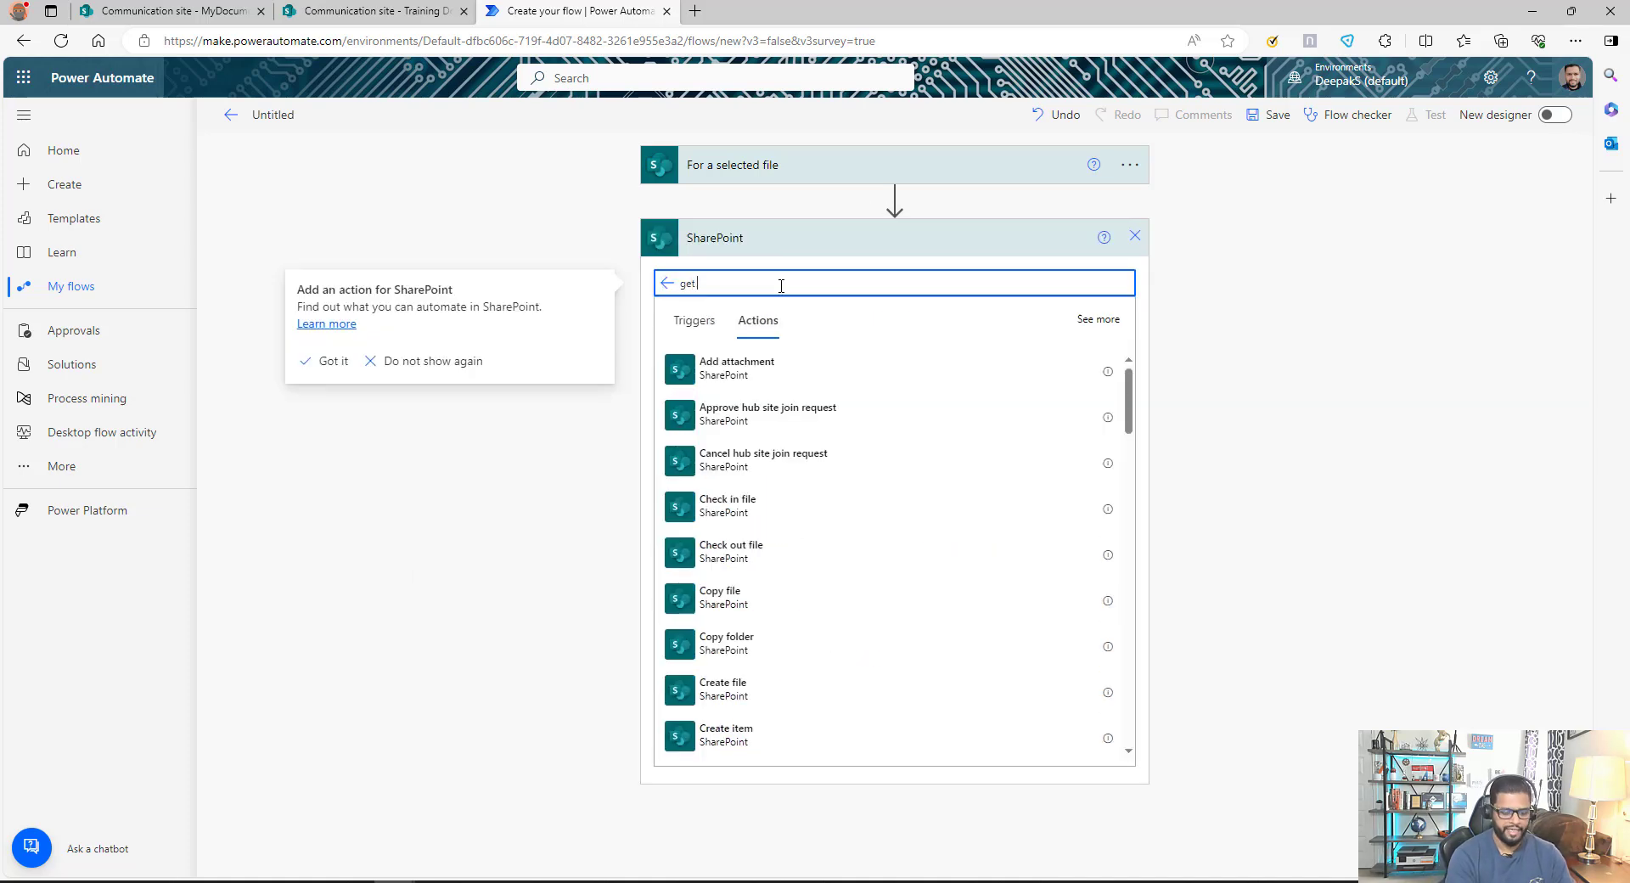
text( file)
click(774, 461)
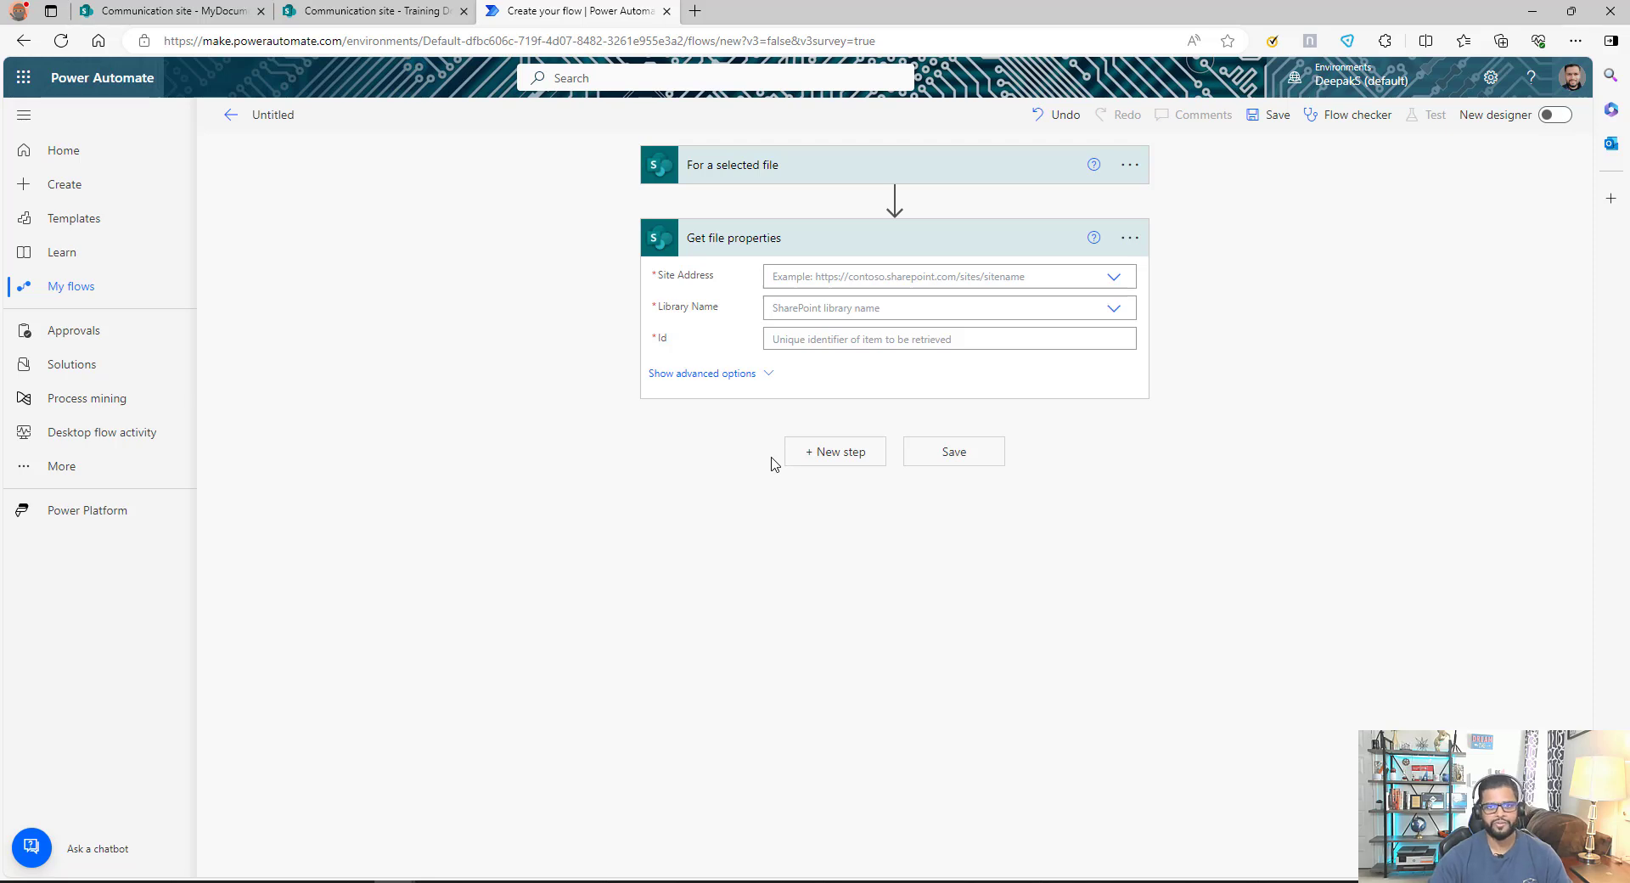
Set Get file properties to Communication site, Training Documents, and the selected file's ID
click(1115, 280)
click(1119, 311)
click(1116, 310)
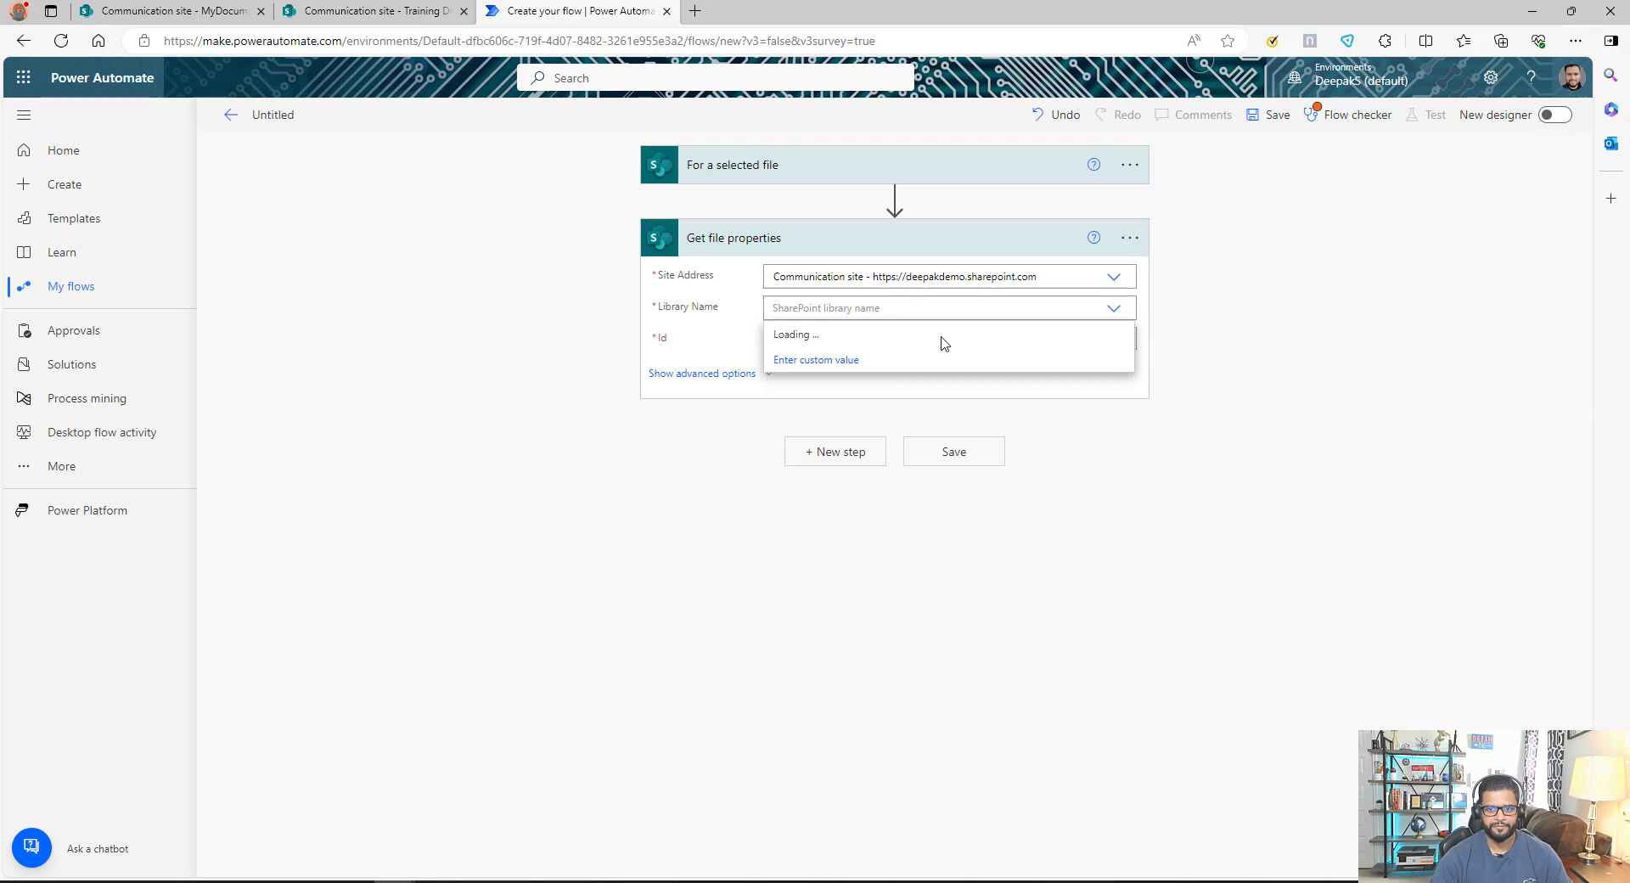
click(944, 341)
click(938, 339)
click(1261, 559)
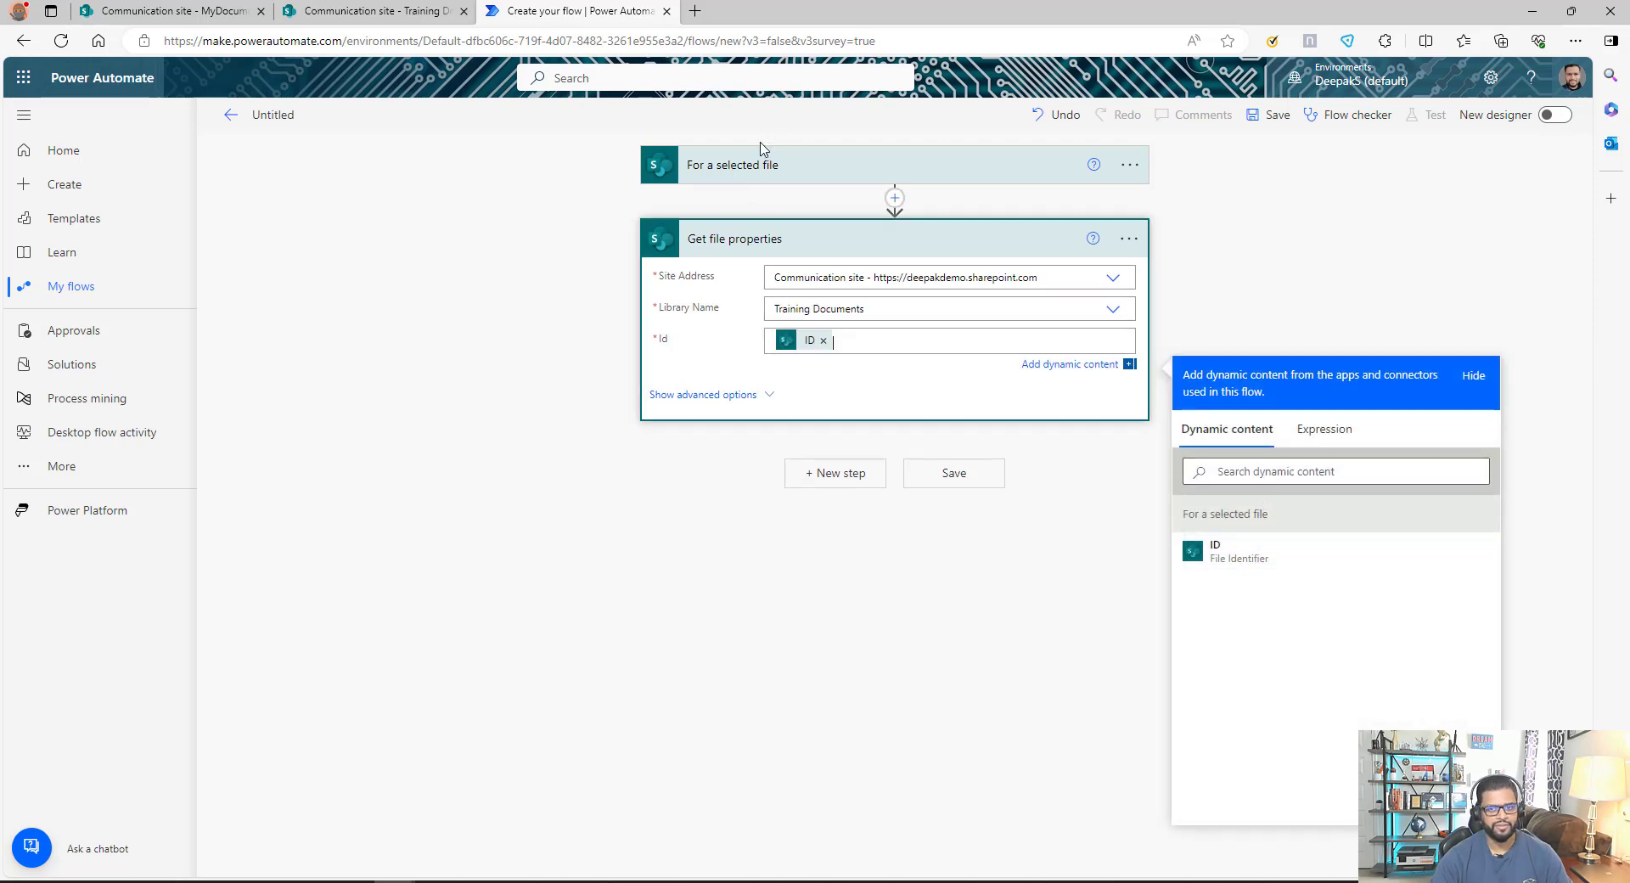
click(837, 475)
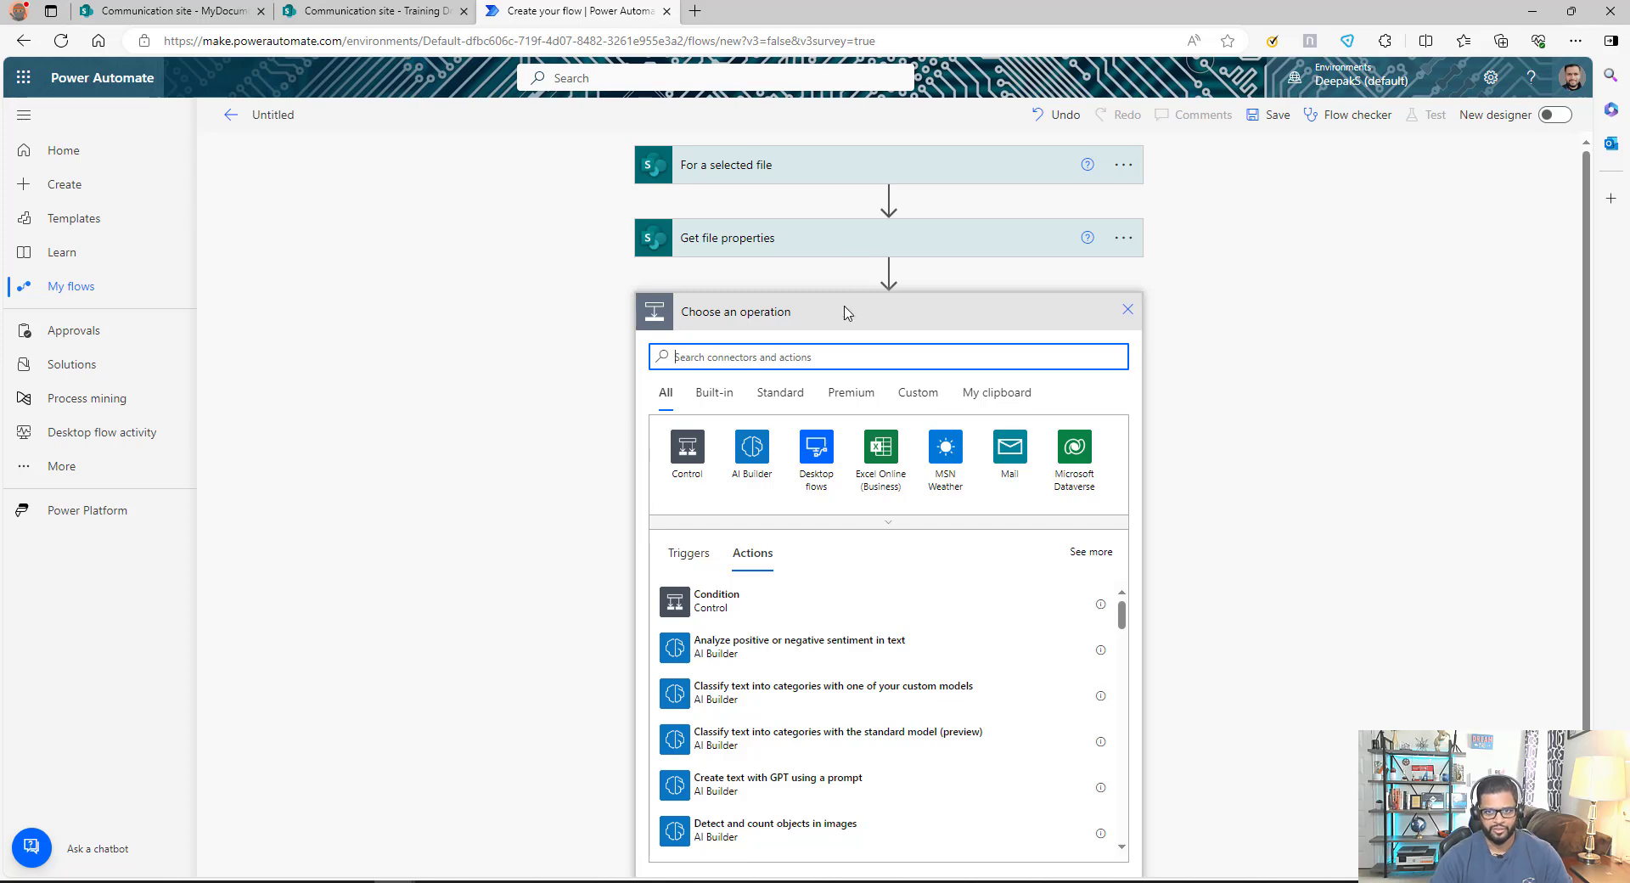
Add Start and wait for an approval with type Approve/Reject - Everyone must approve
text(approval)
click(687, 454)
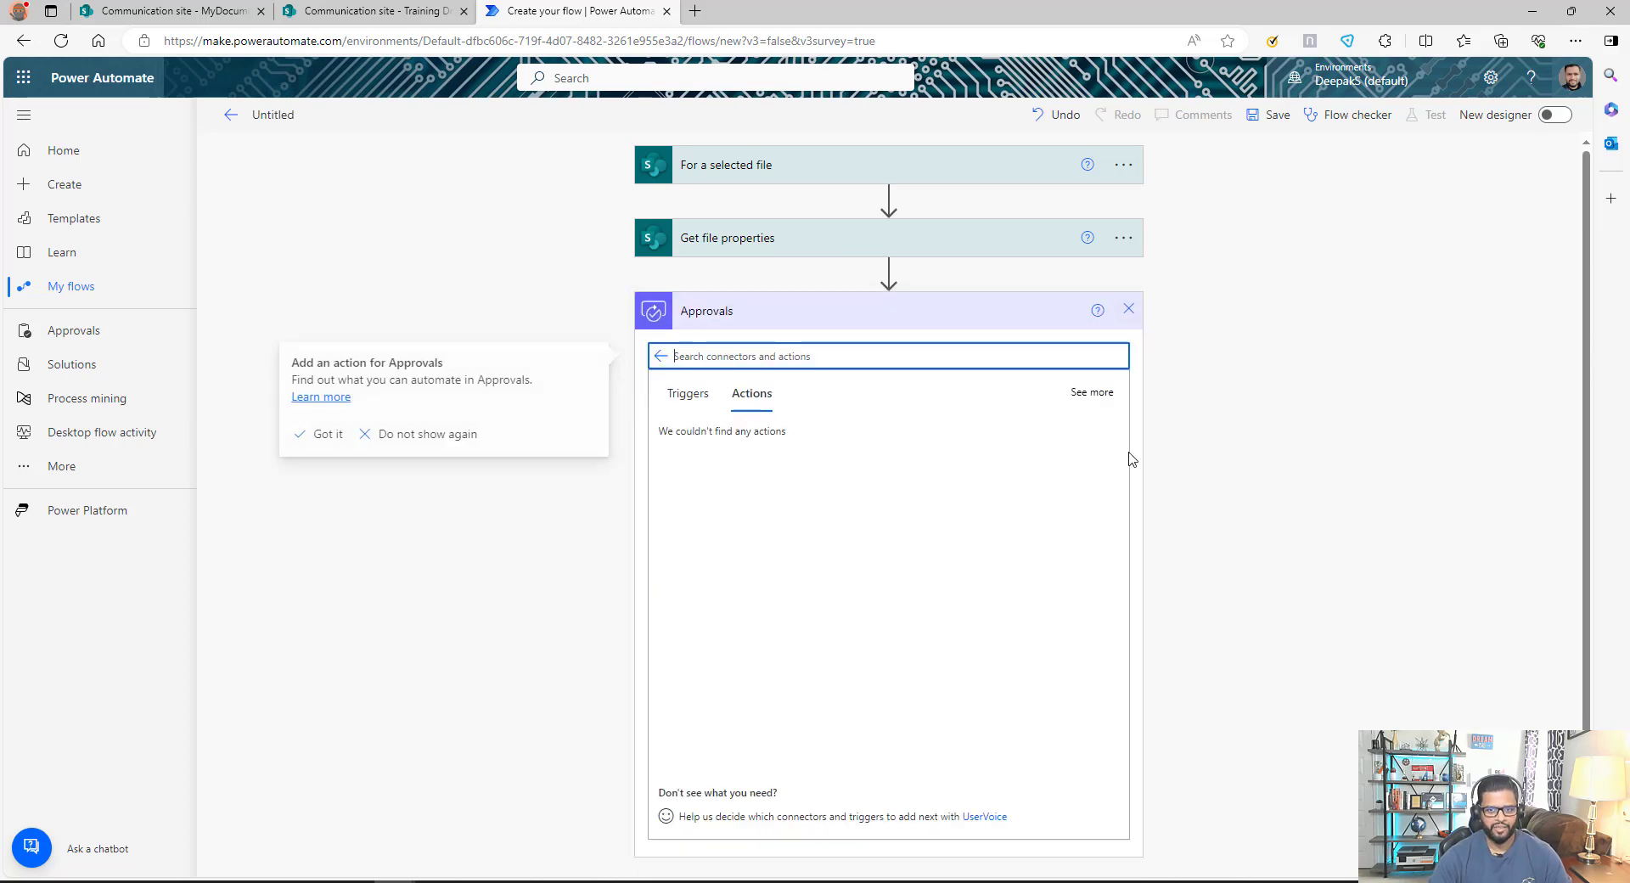
click(725, 486)
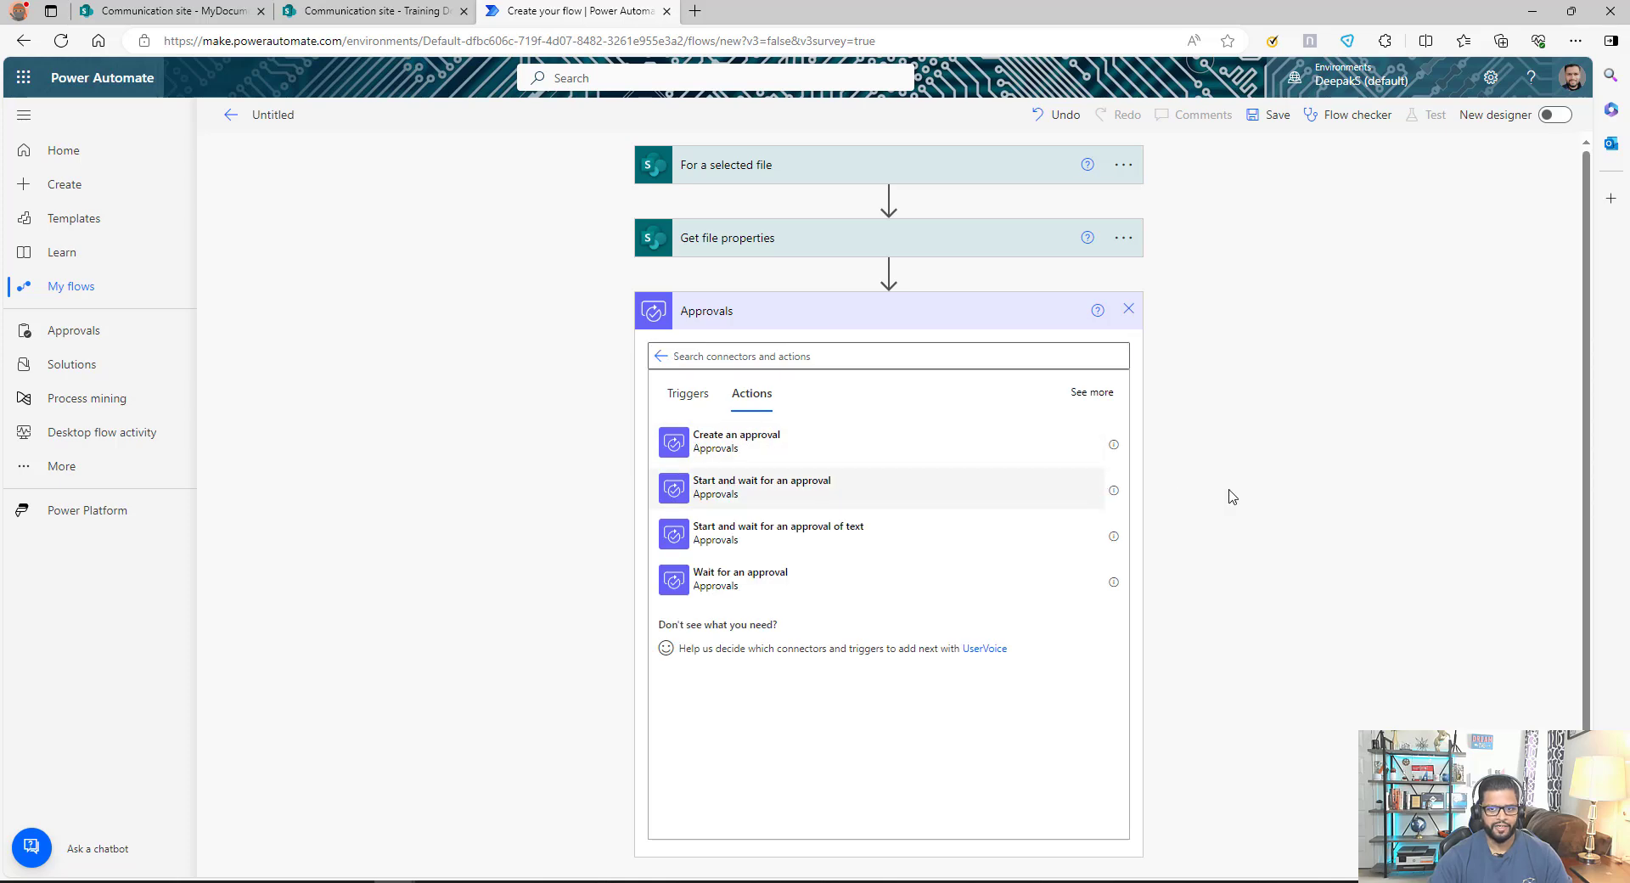
click(897, 352)
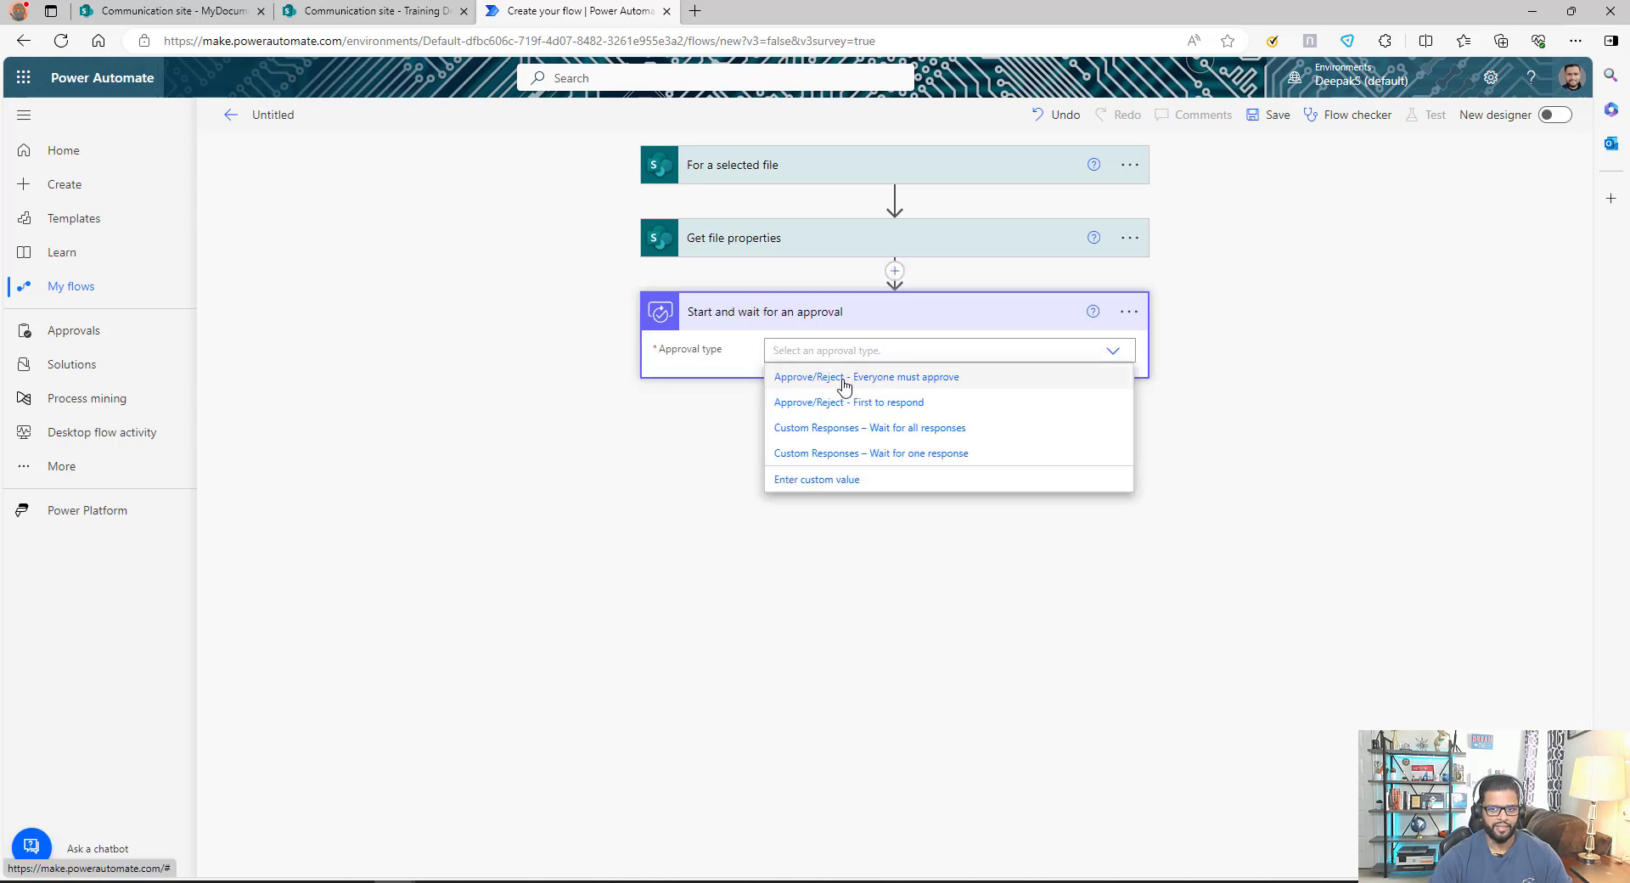
click(853, 380)
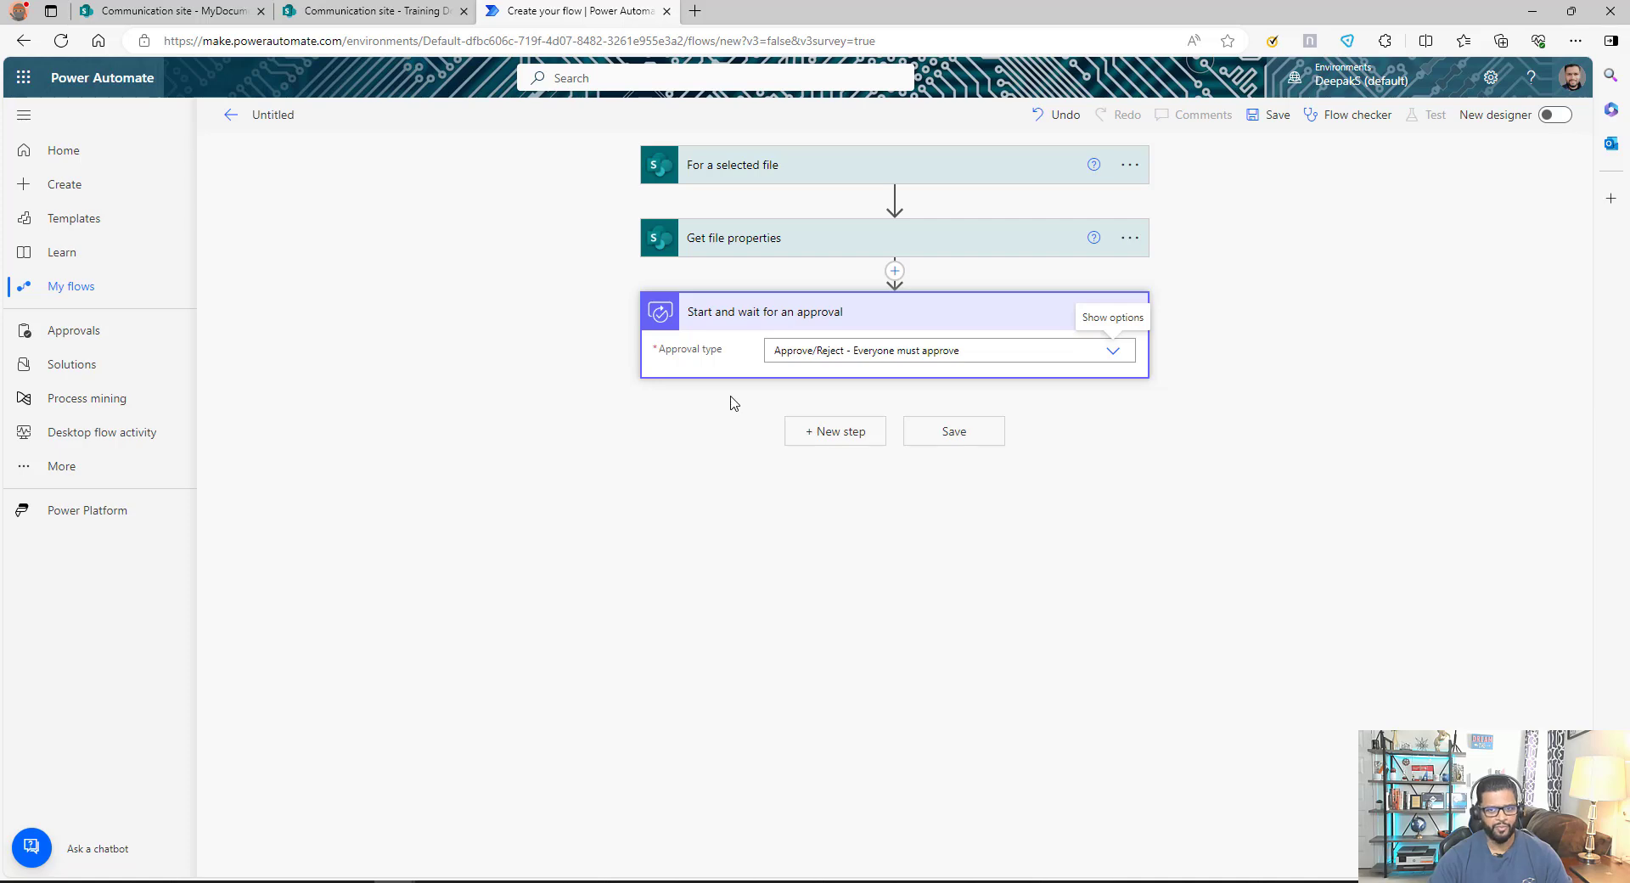
Title the approval 'Request for FIle Sharing :' followed by the file name with extension
click(800, 382)
text(Request for FIle Sharing )
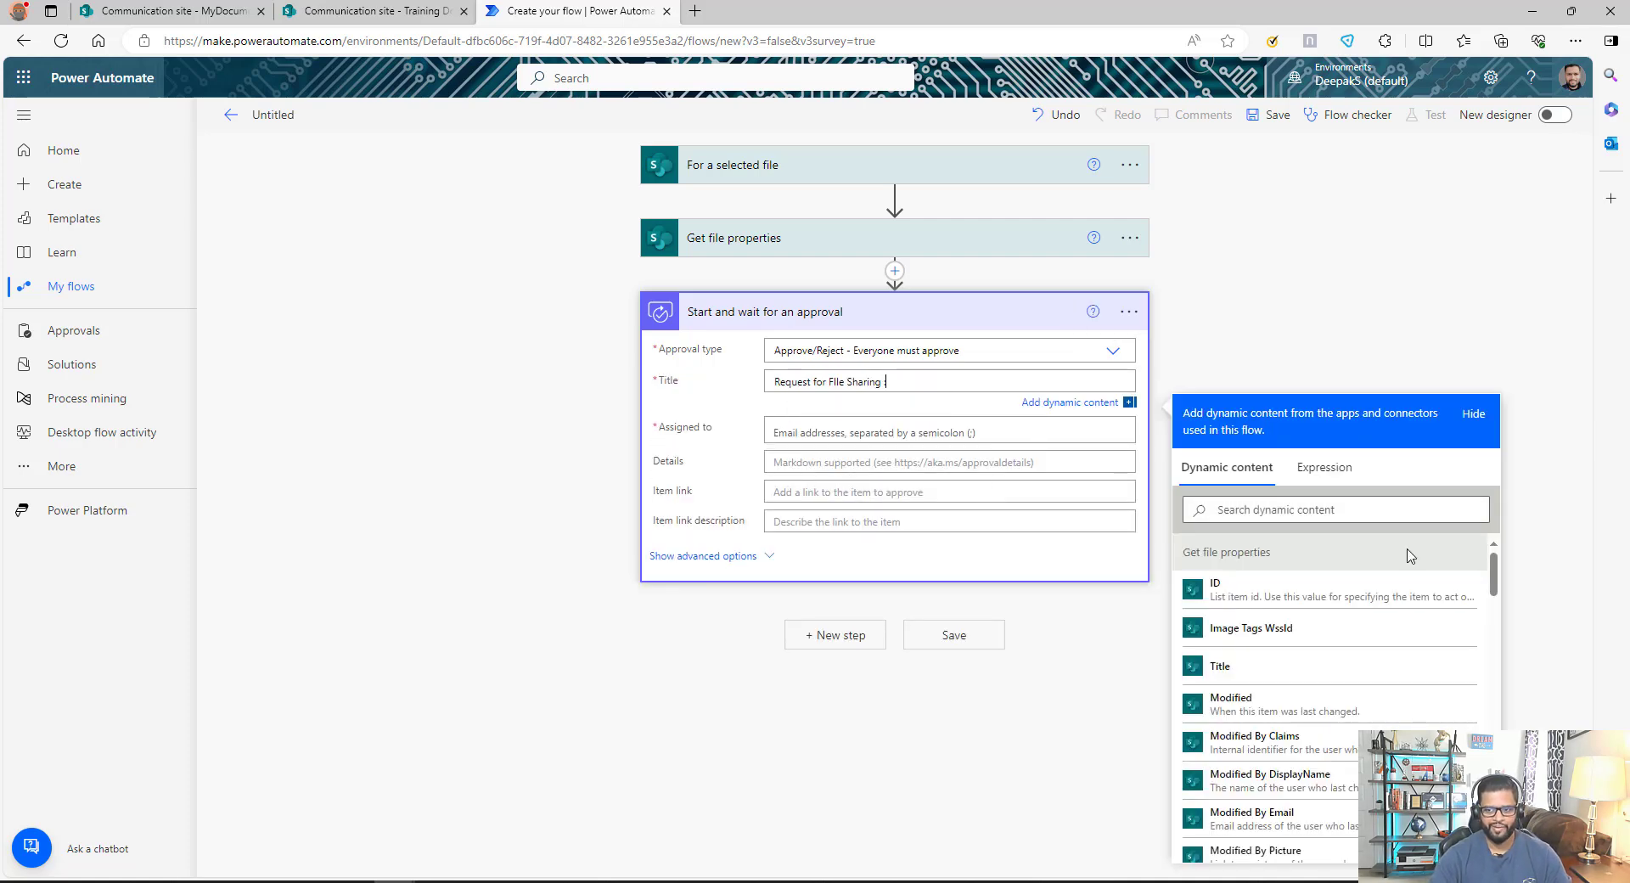
text(:)
scroll(1311, 679, down, 10)
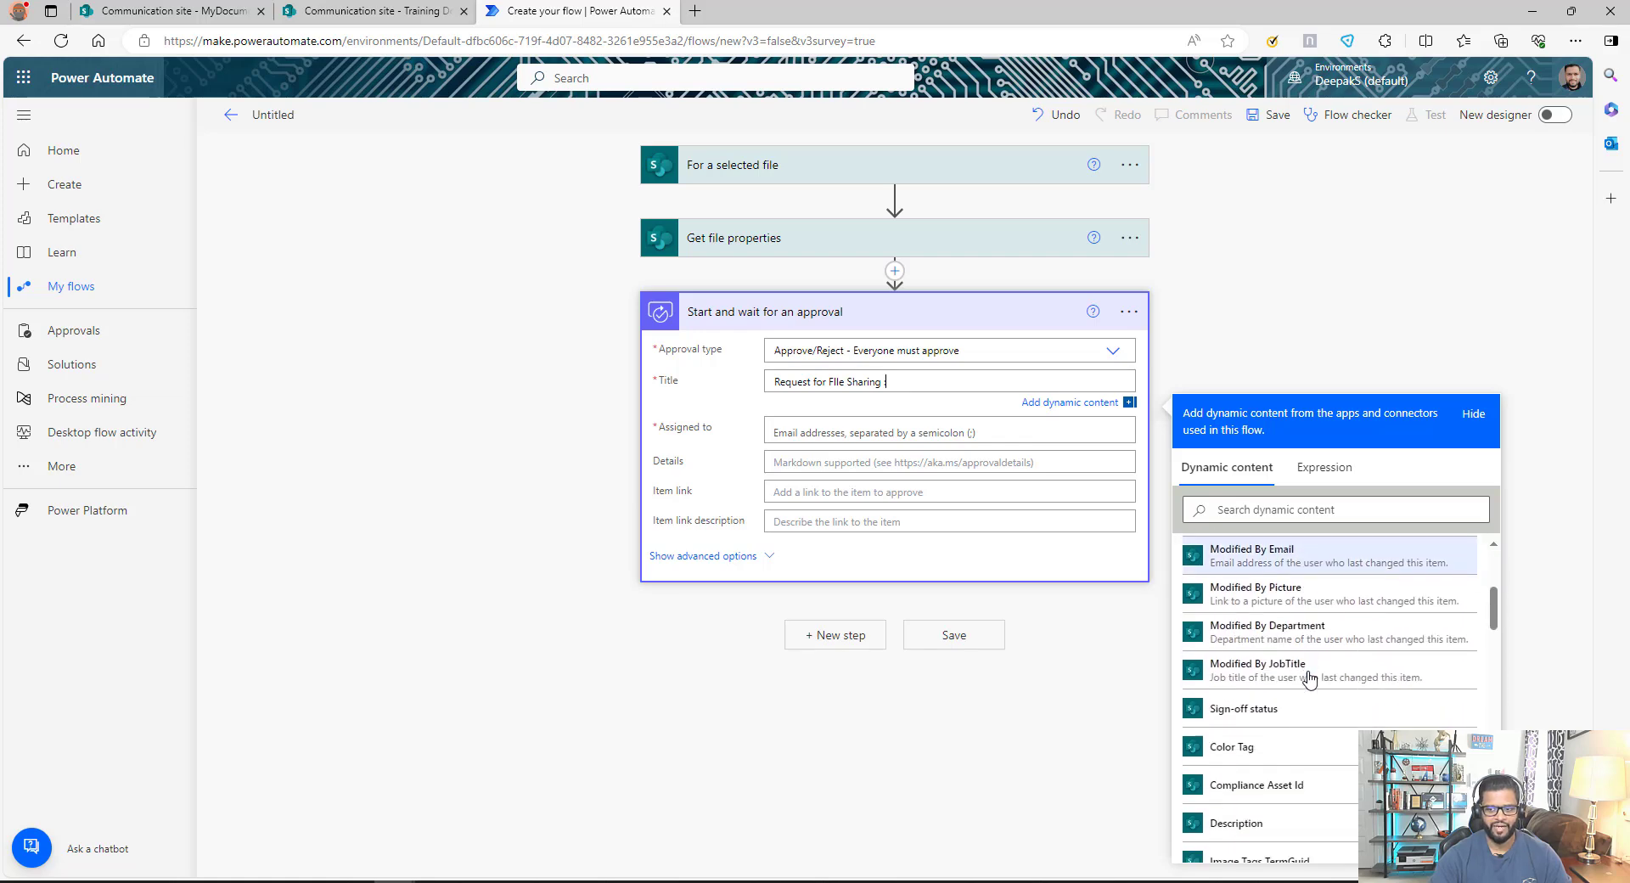
click(1338, 756)
scroll(1316, 603, up, 10)
scroll(1319, 599, up, 10)
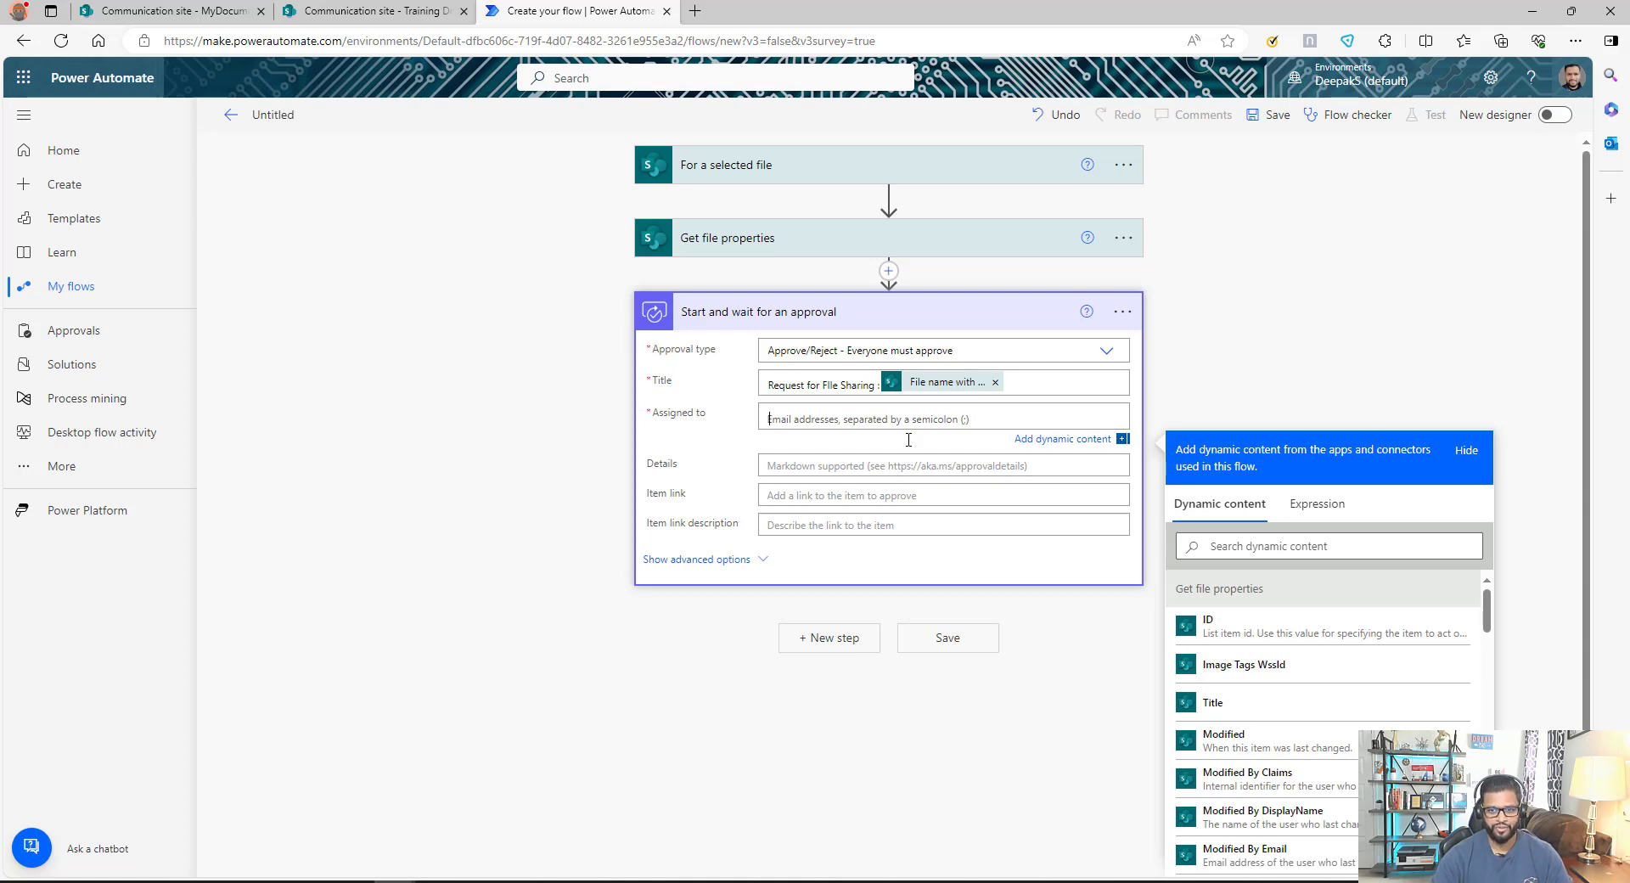
Assign the approval to the approver and put Link to item in Details
text(deeepak)
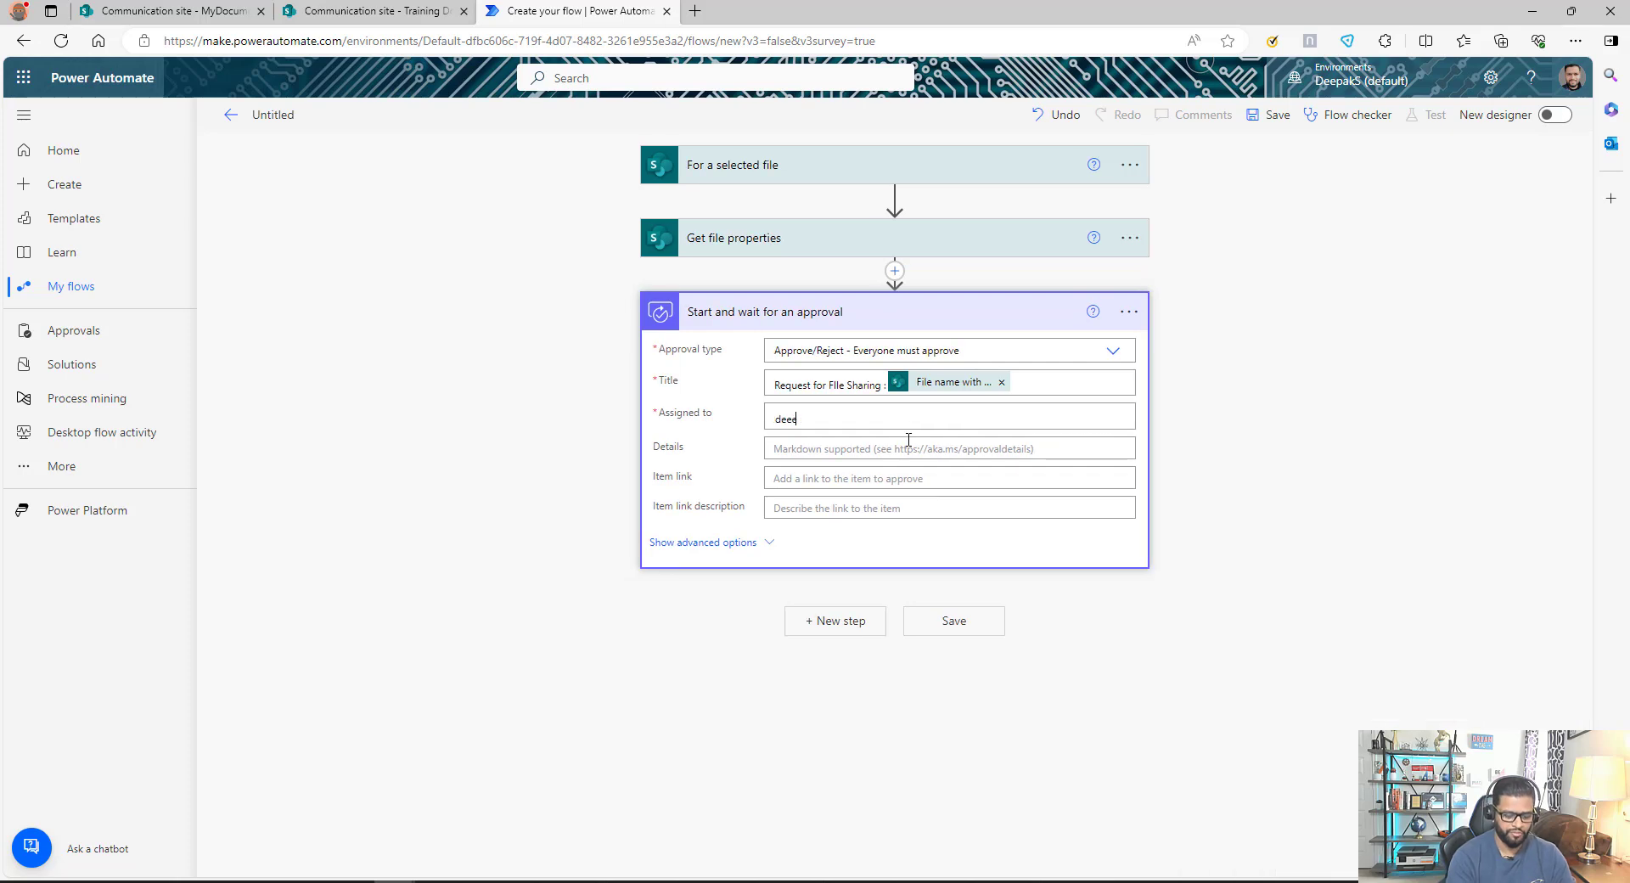
key(Return)
click(977, 450)
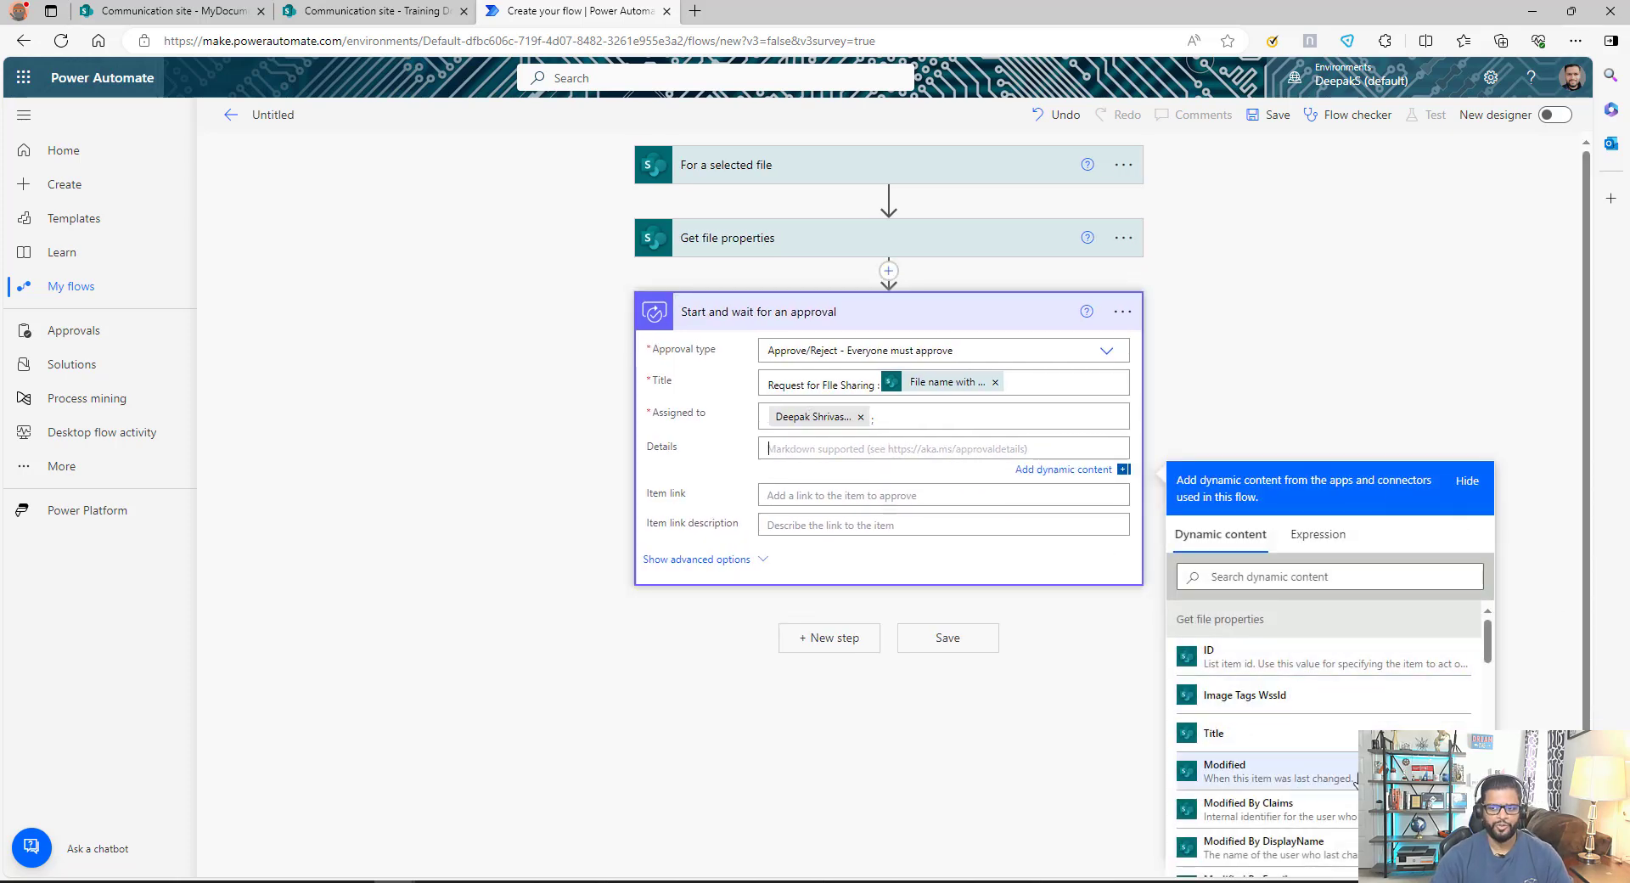
scroll(1307, 765, down, 5)
click(829, 637)
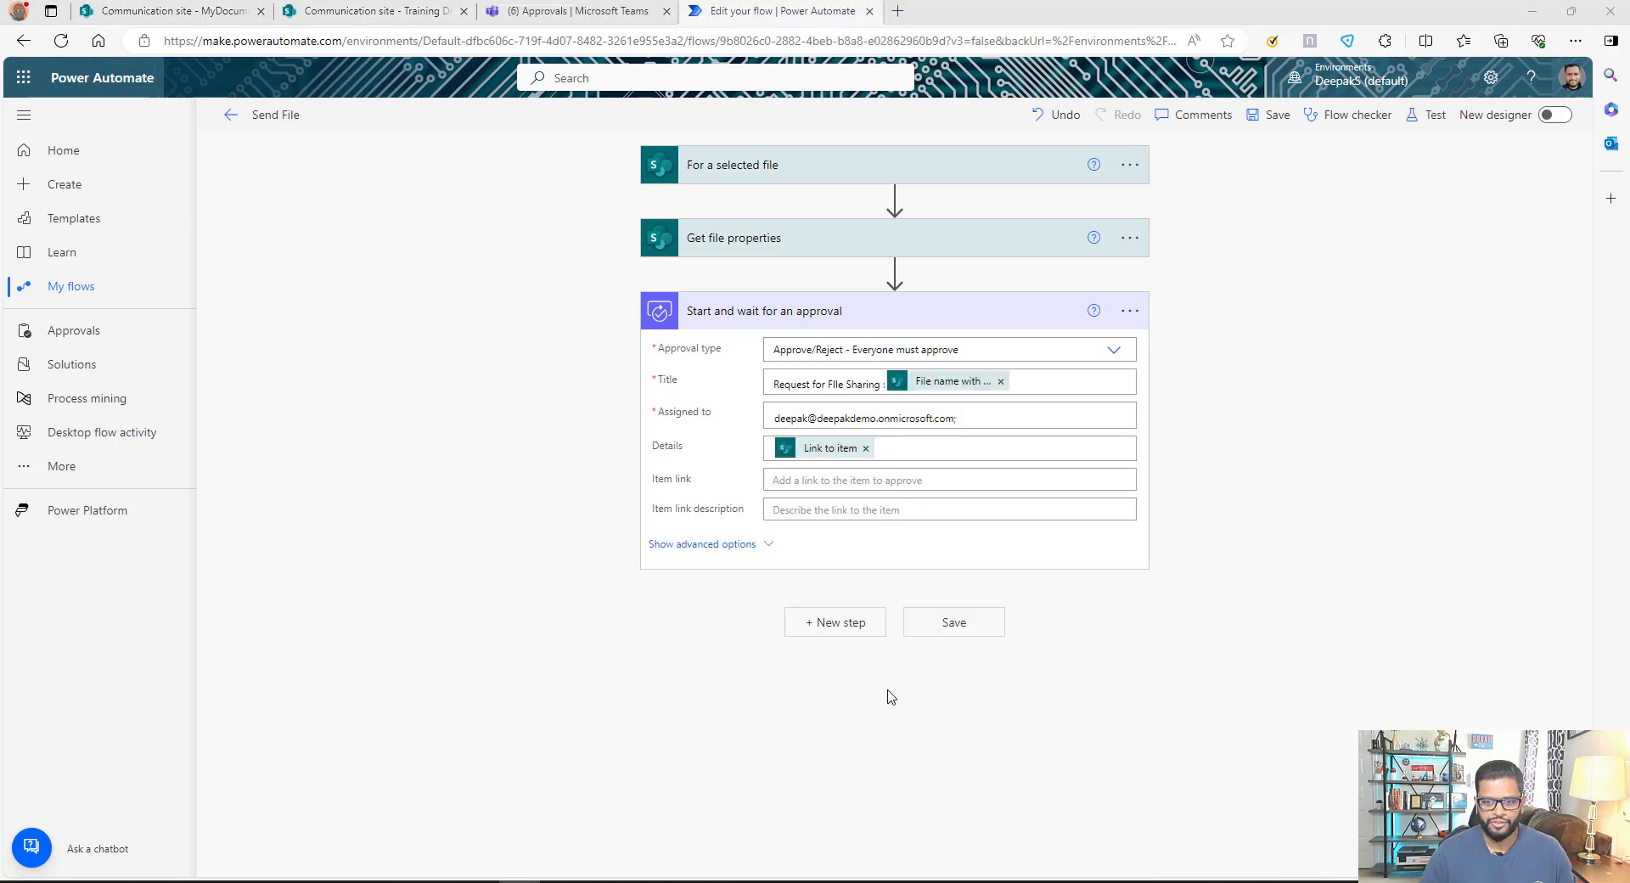
Add a Condition checking the approval Outcome is equal to Approve
click(836, 622)
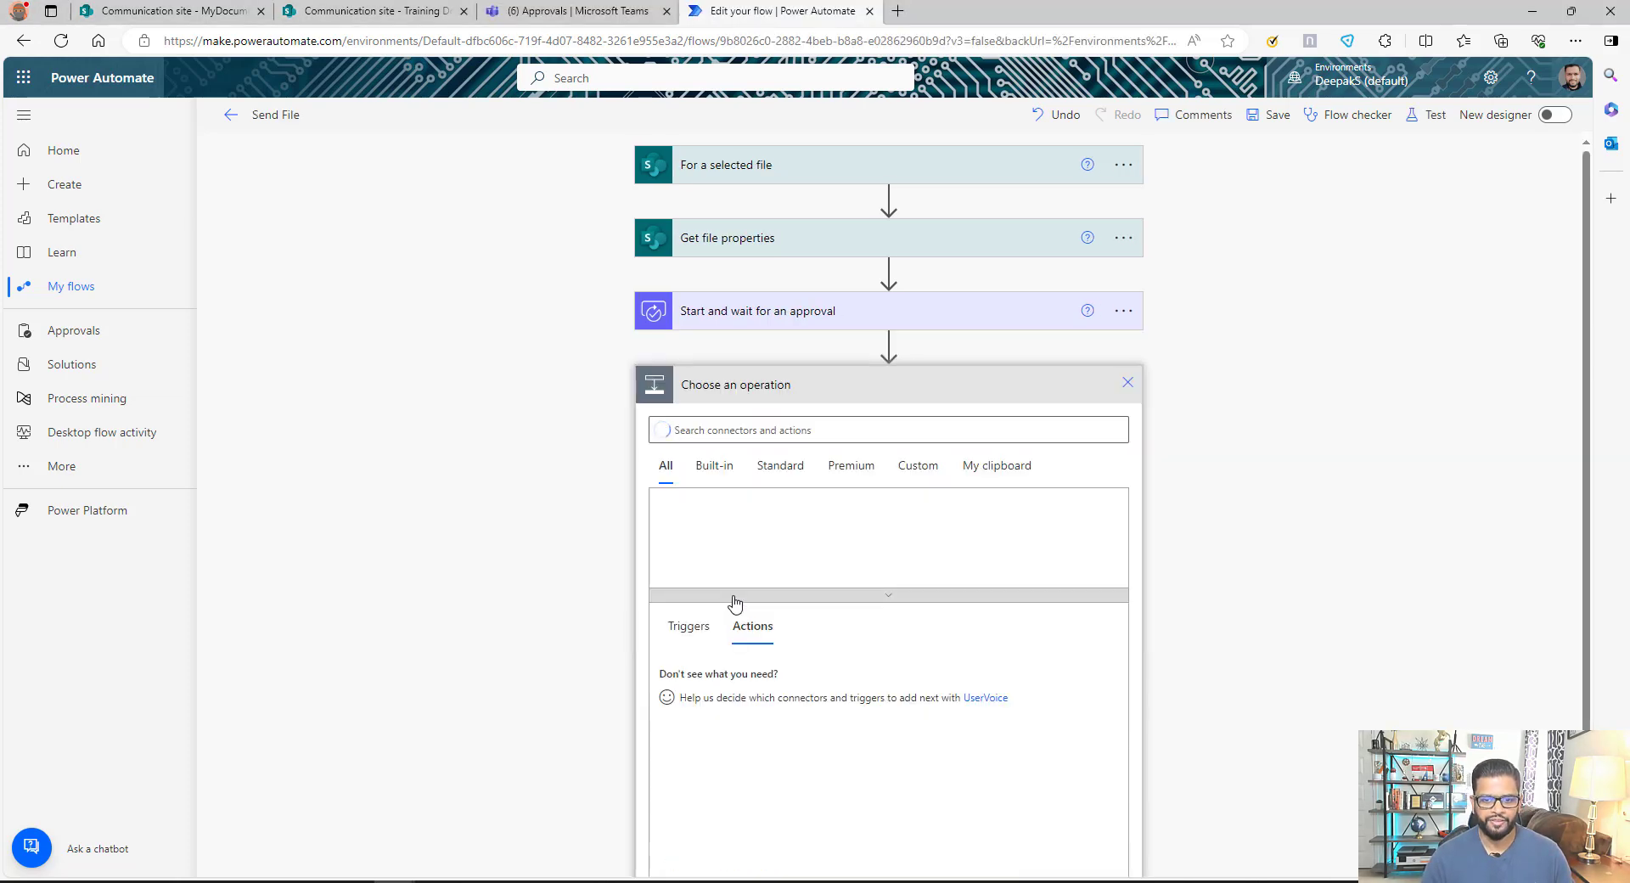
text(condition)
click(711, 851)
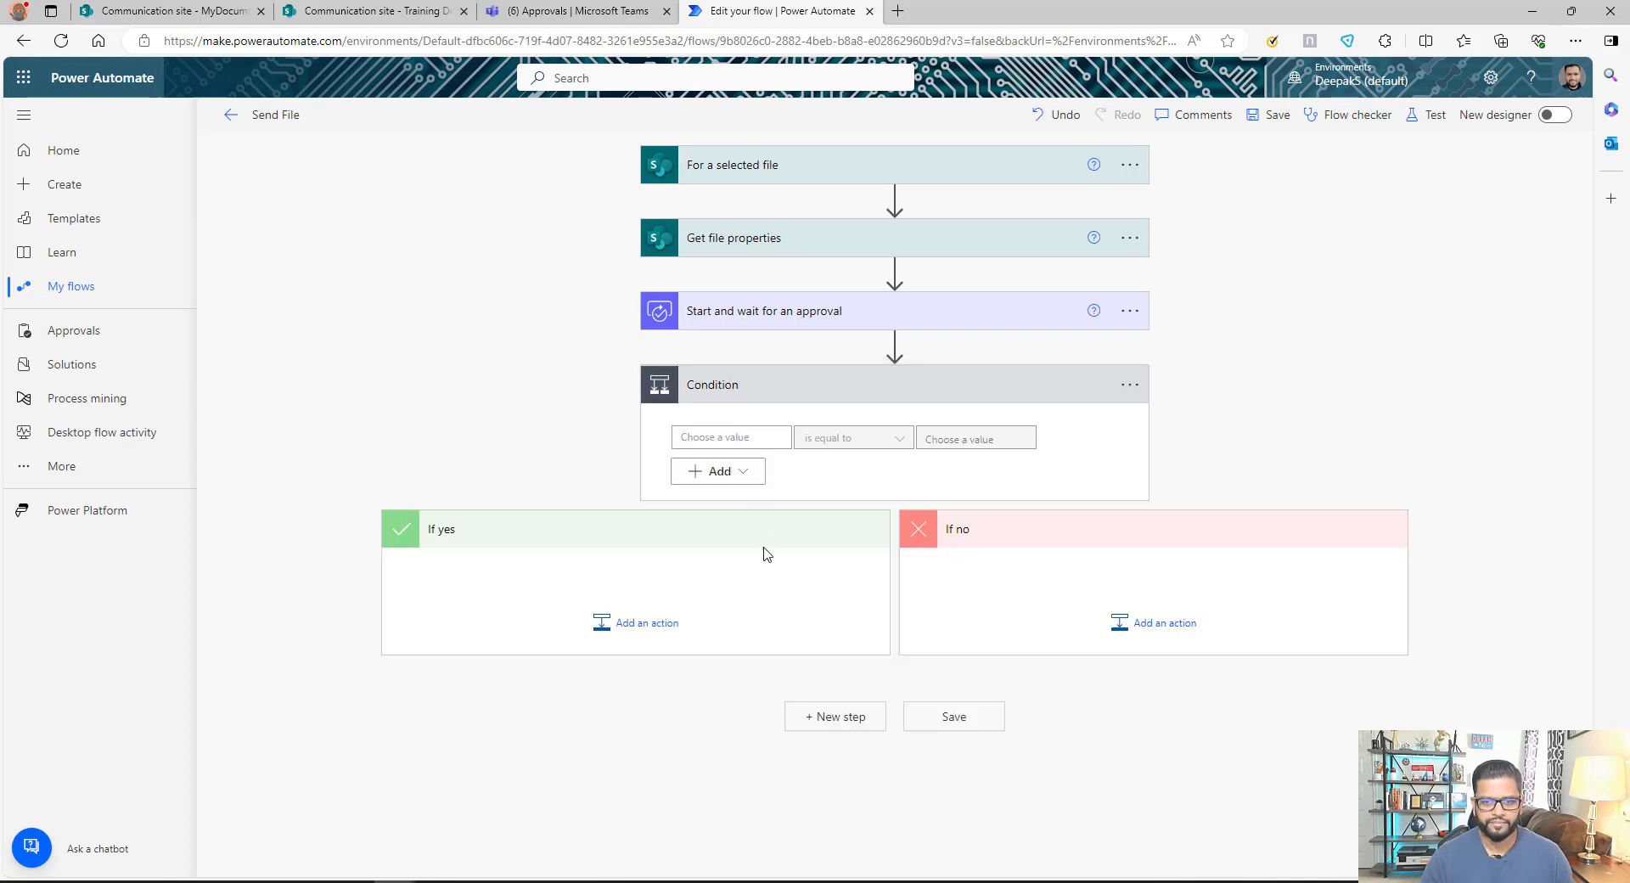
click(760, 434)
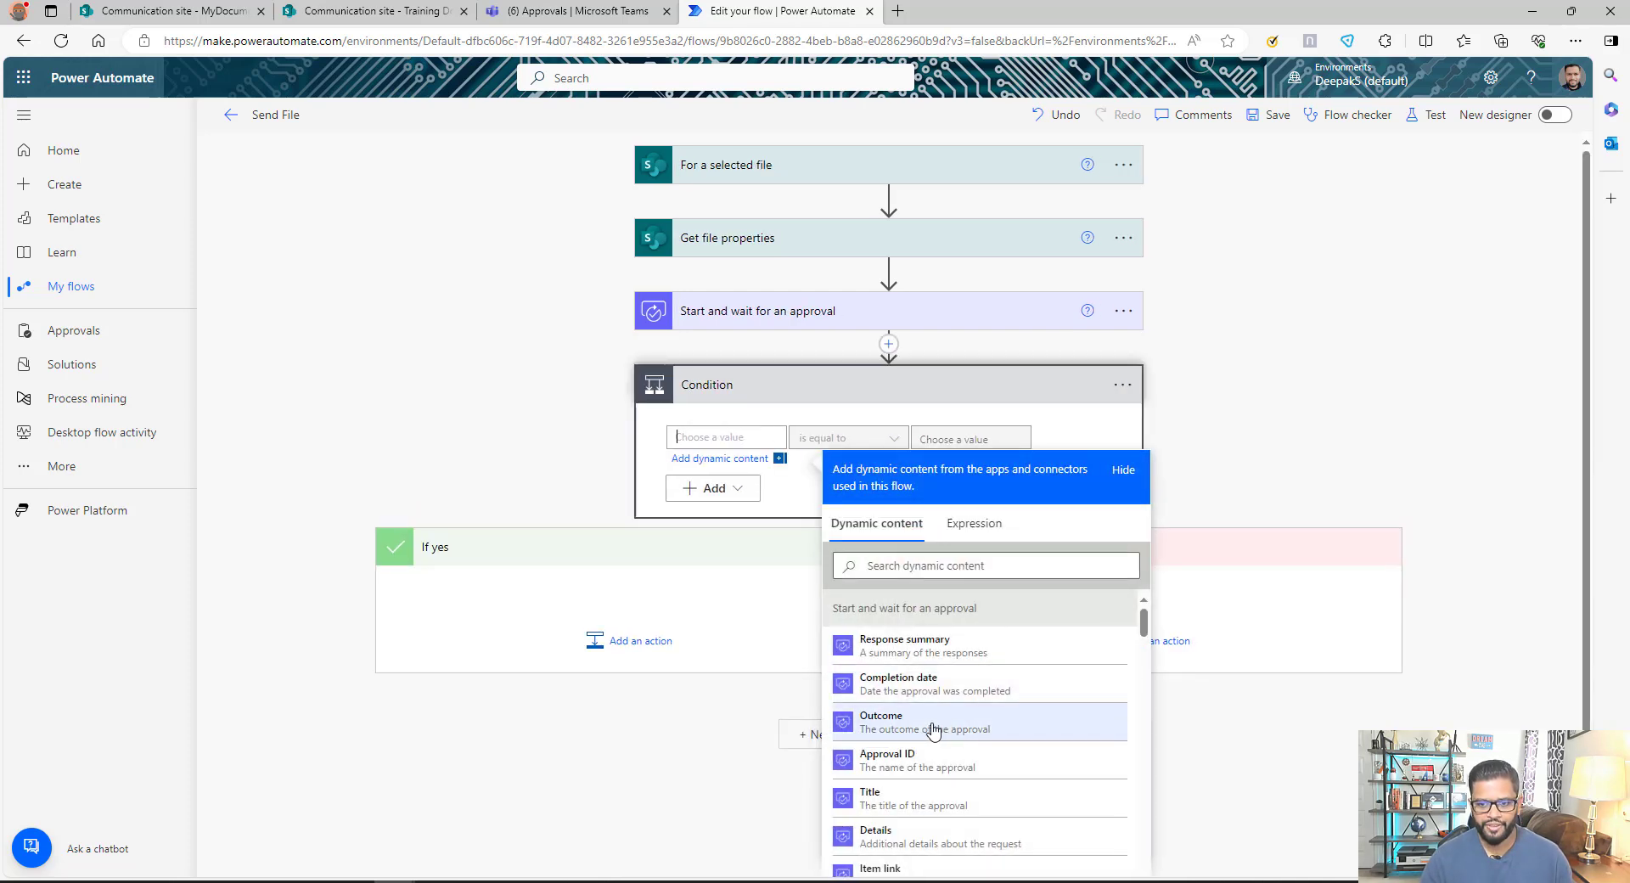
click(928, 729)
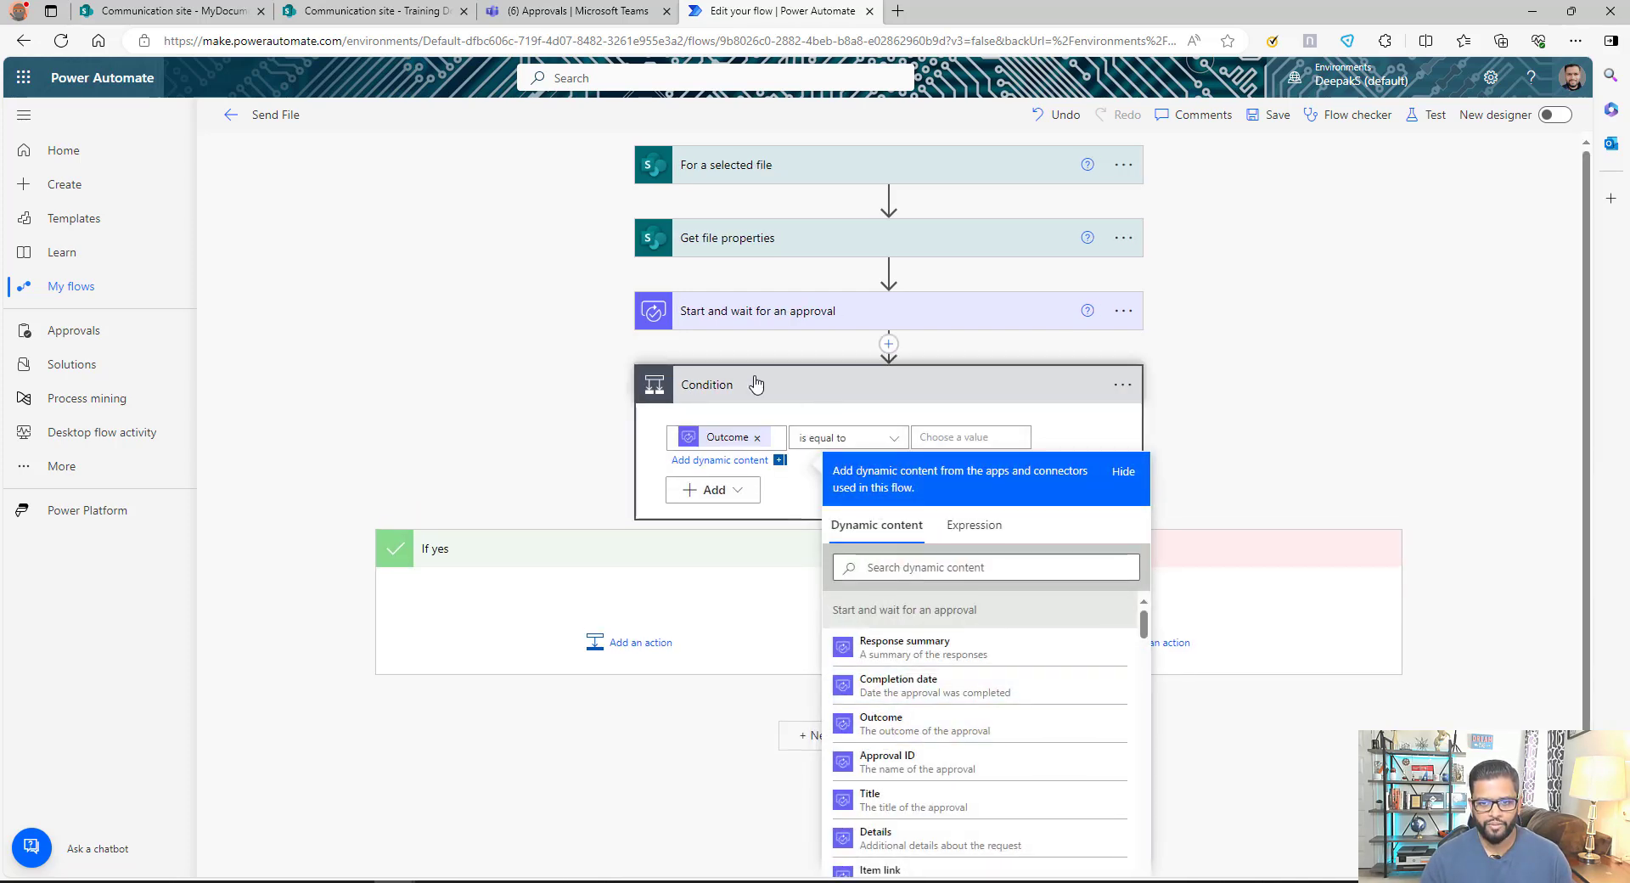
click(963, 436)
text(Approve)
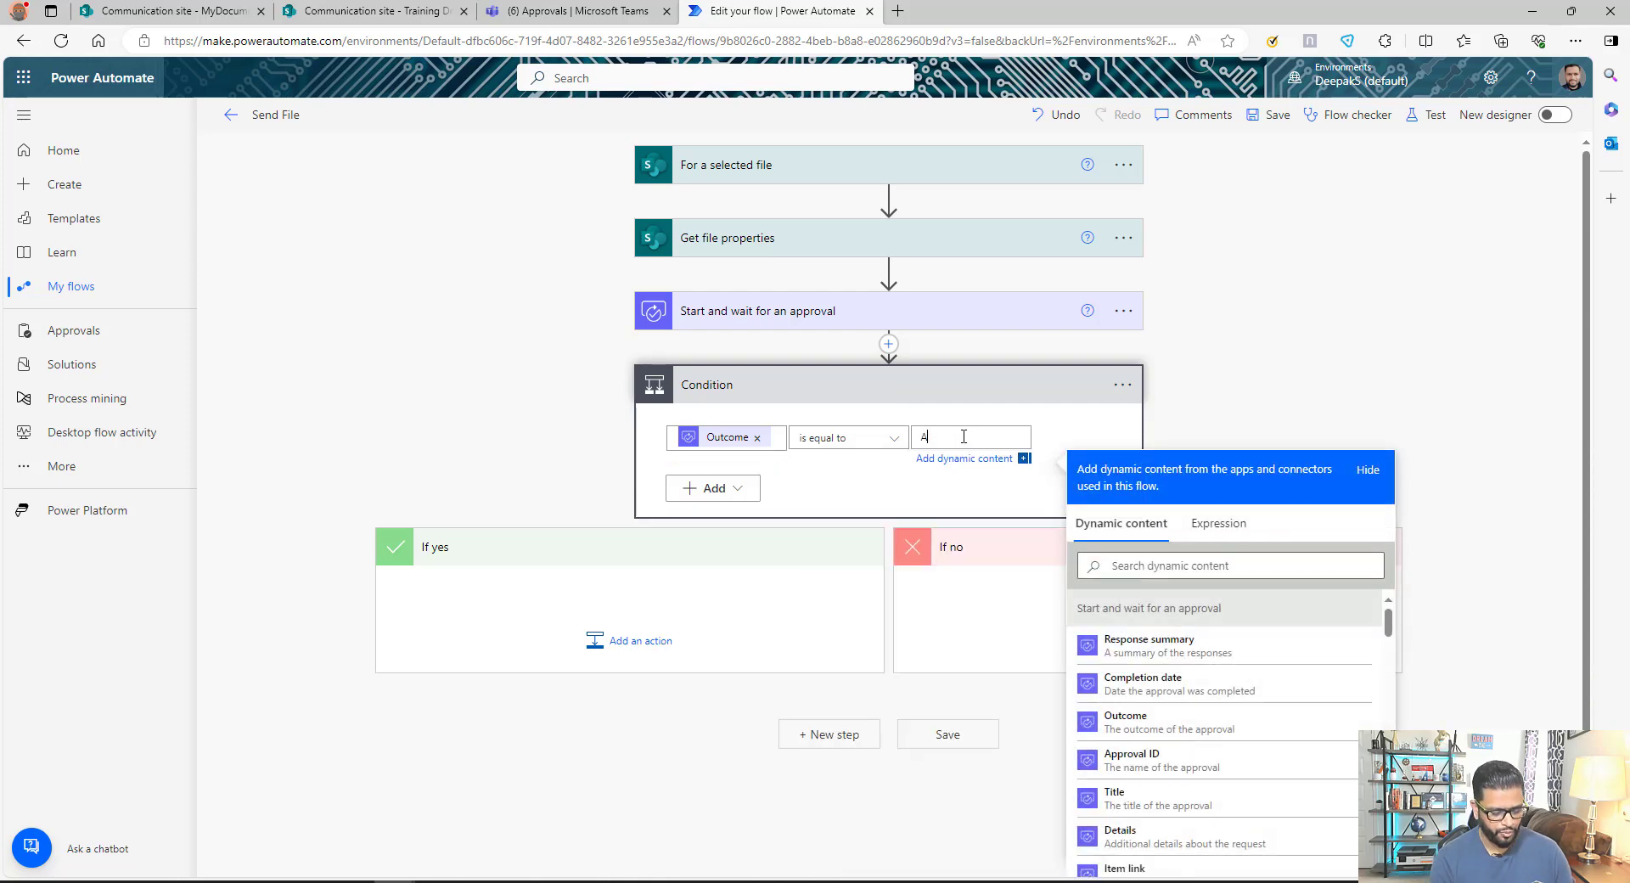
click(736, 642)
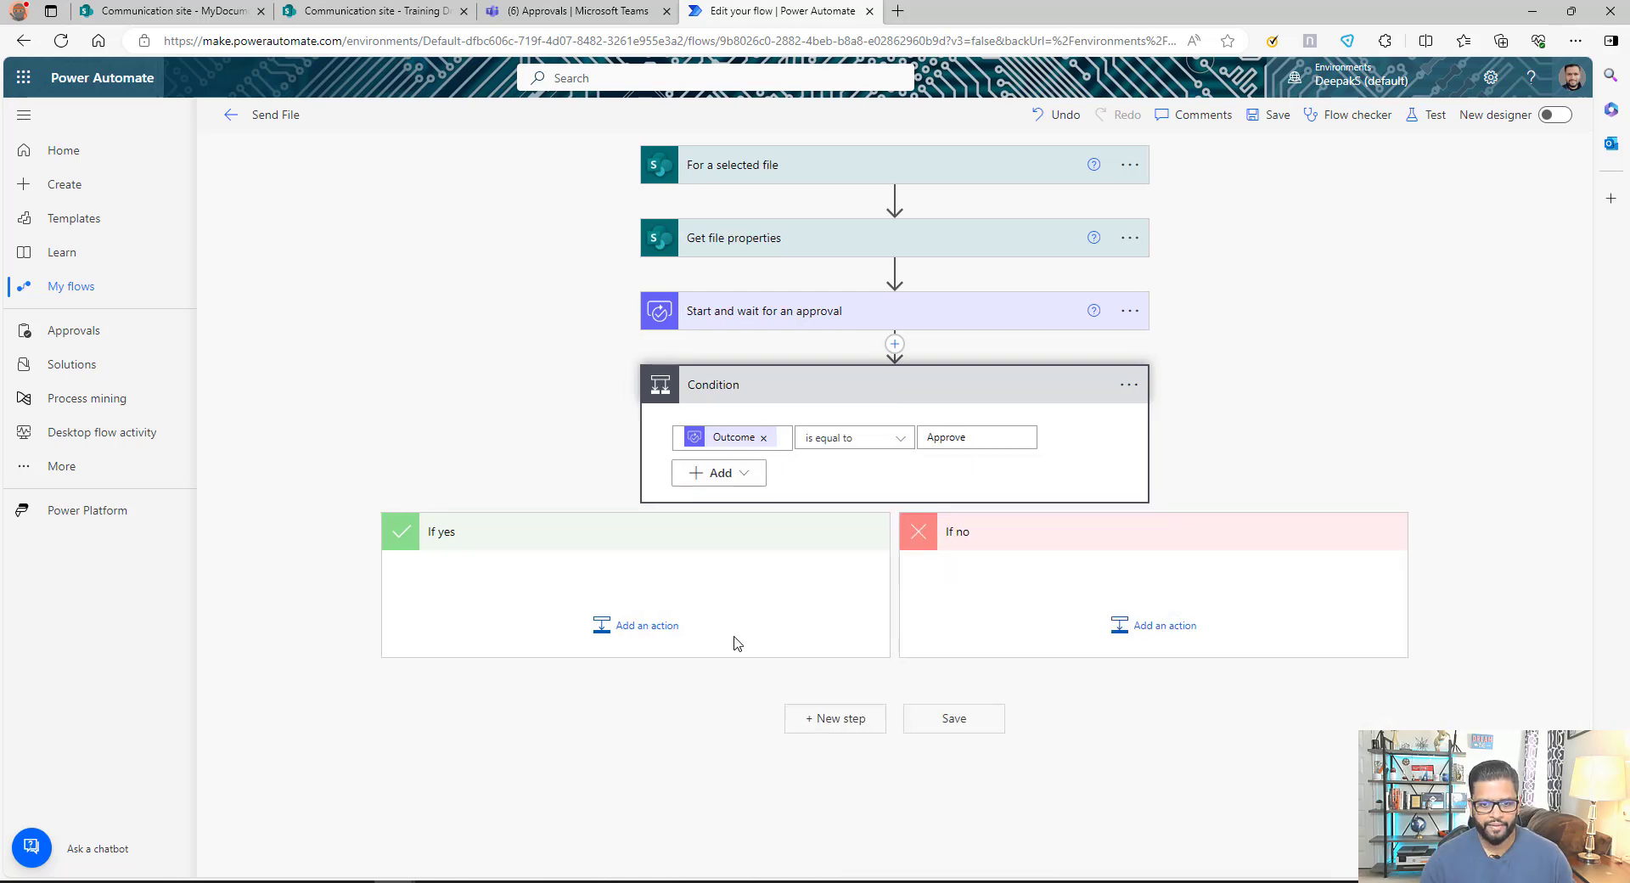
click(632, 628)
Add the SharePoint Get file content action under the If yes branch
text(sharepoi)
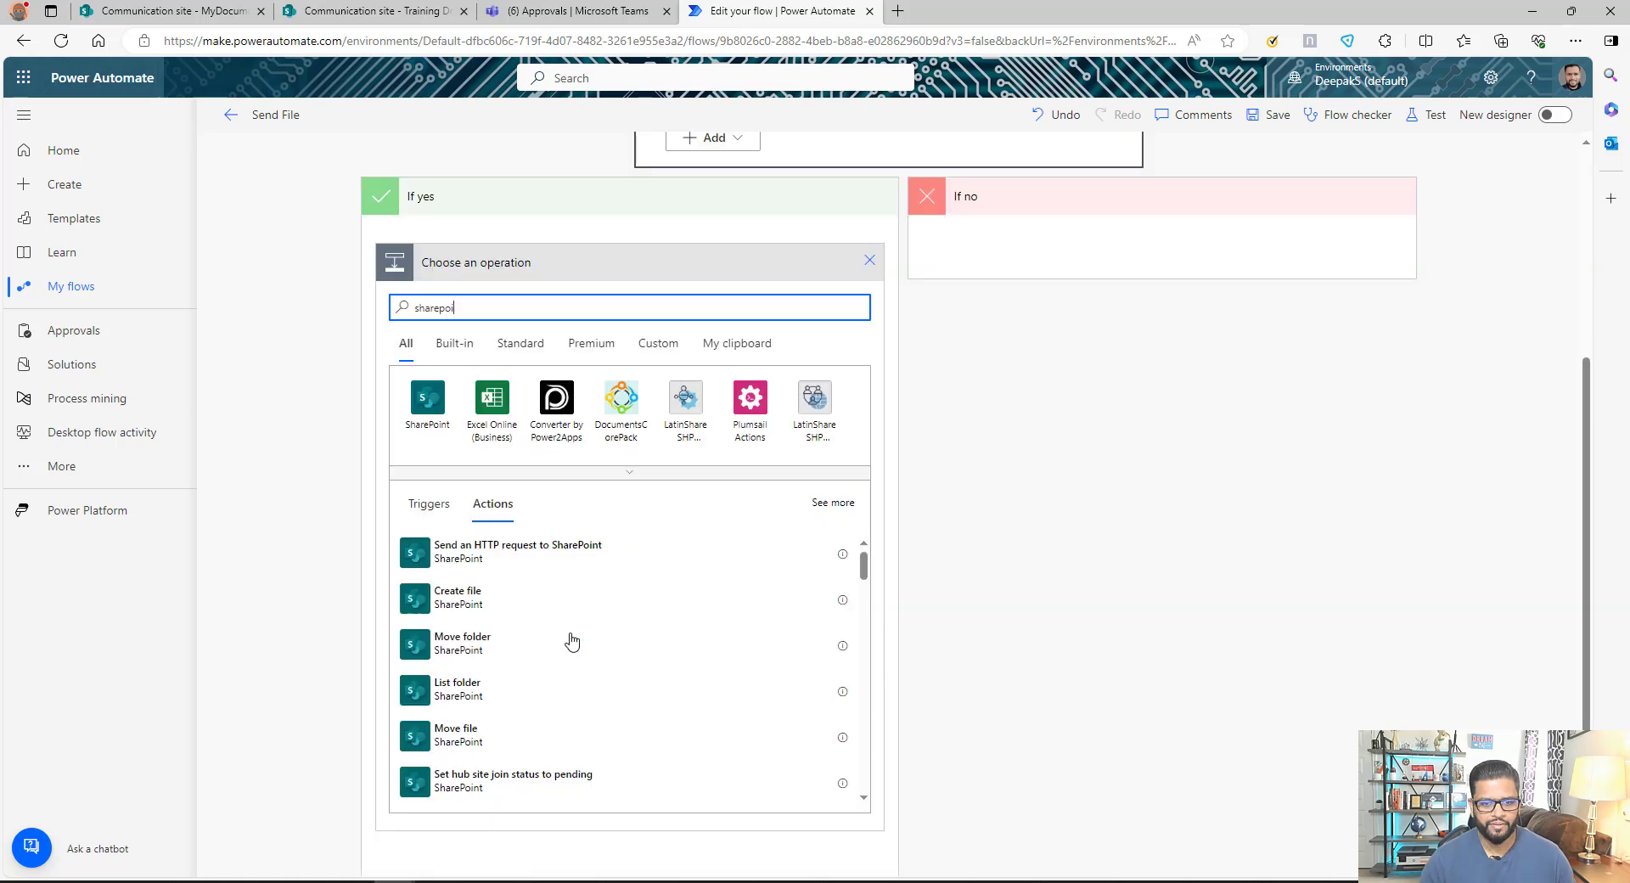
click(426, 404)
text(get)
click(543, 439)
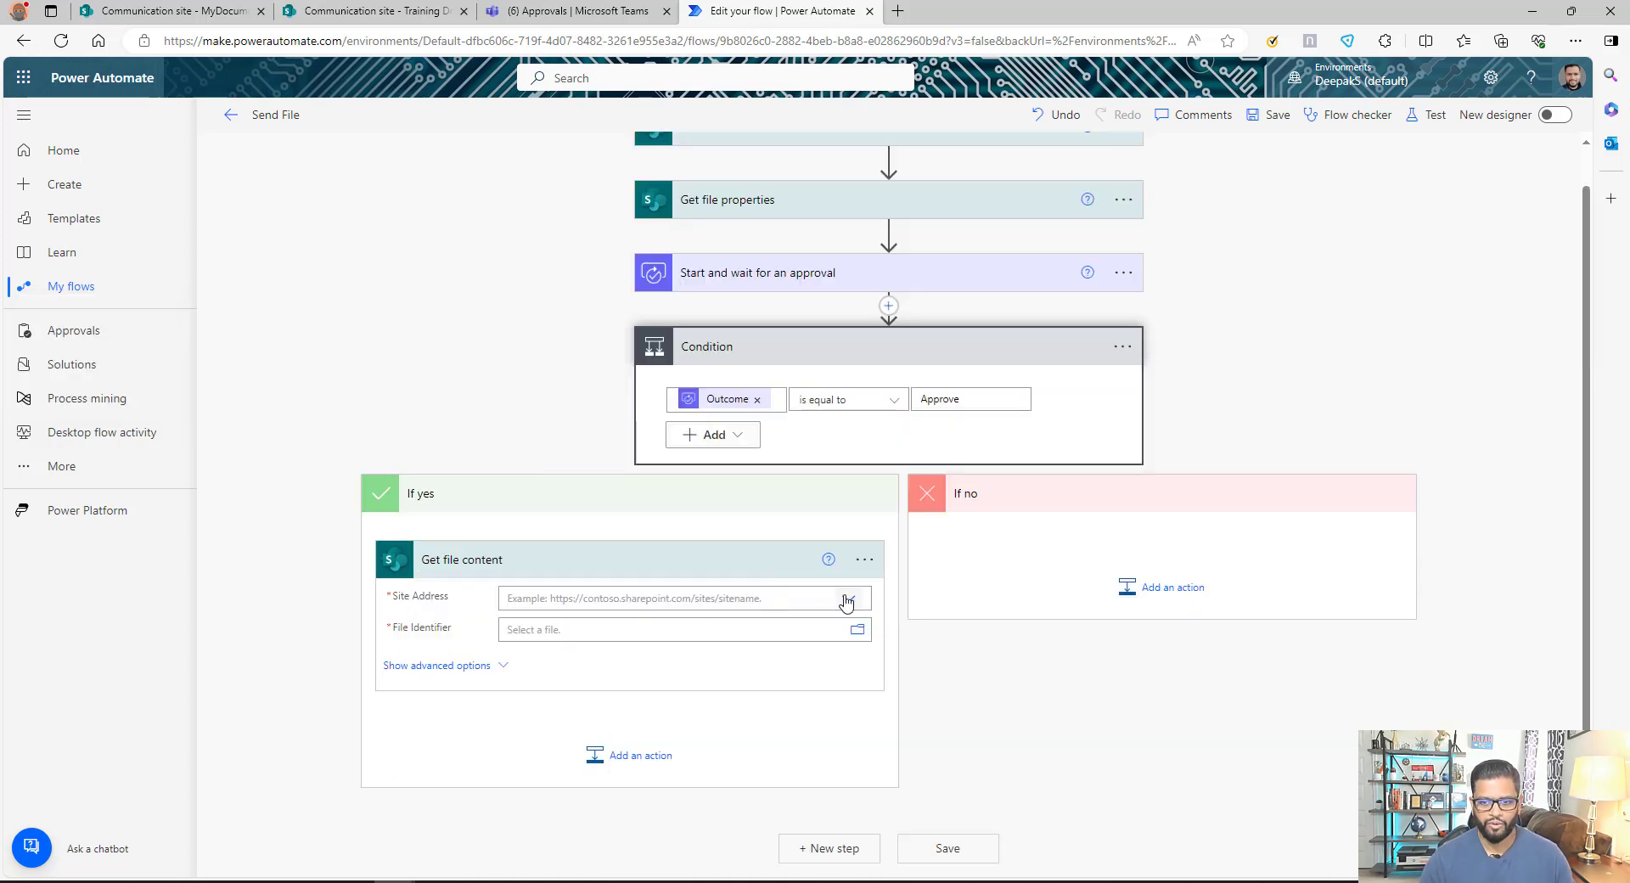
Set Get file content to the Communication site with Identifier as File Identifier
click(608, 597)
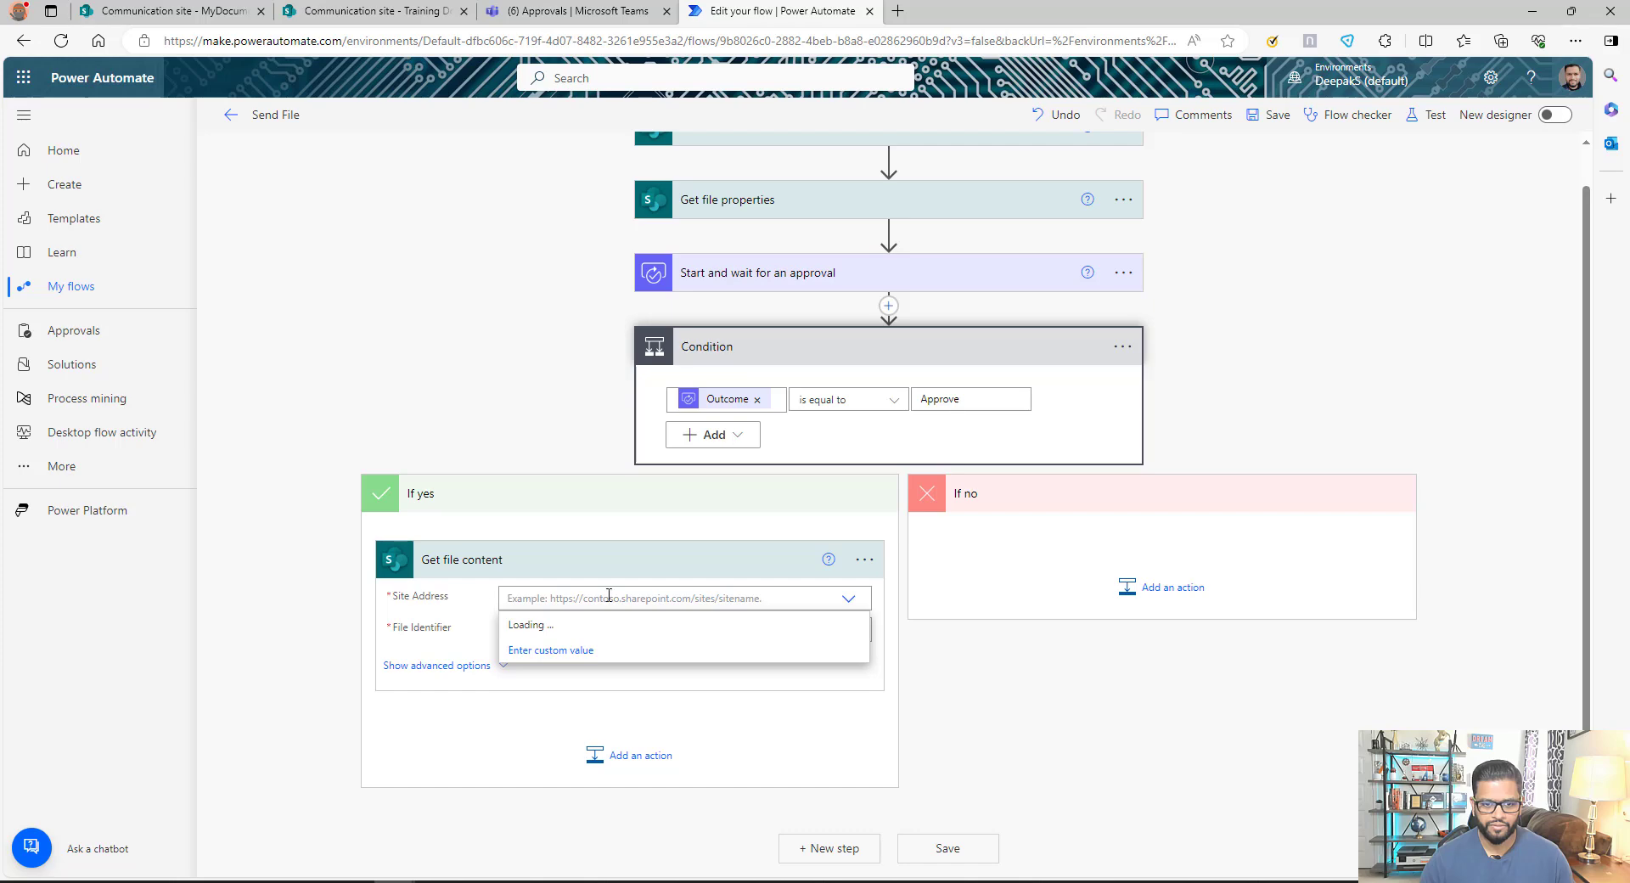
click(727, 652)
scroll(1331, 619, down, 3)
scroll(1047, 664, down, 8)
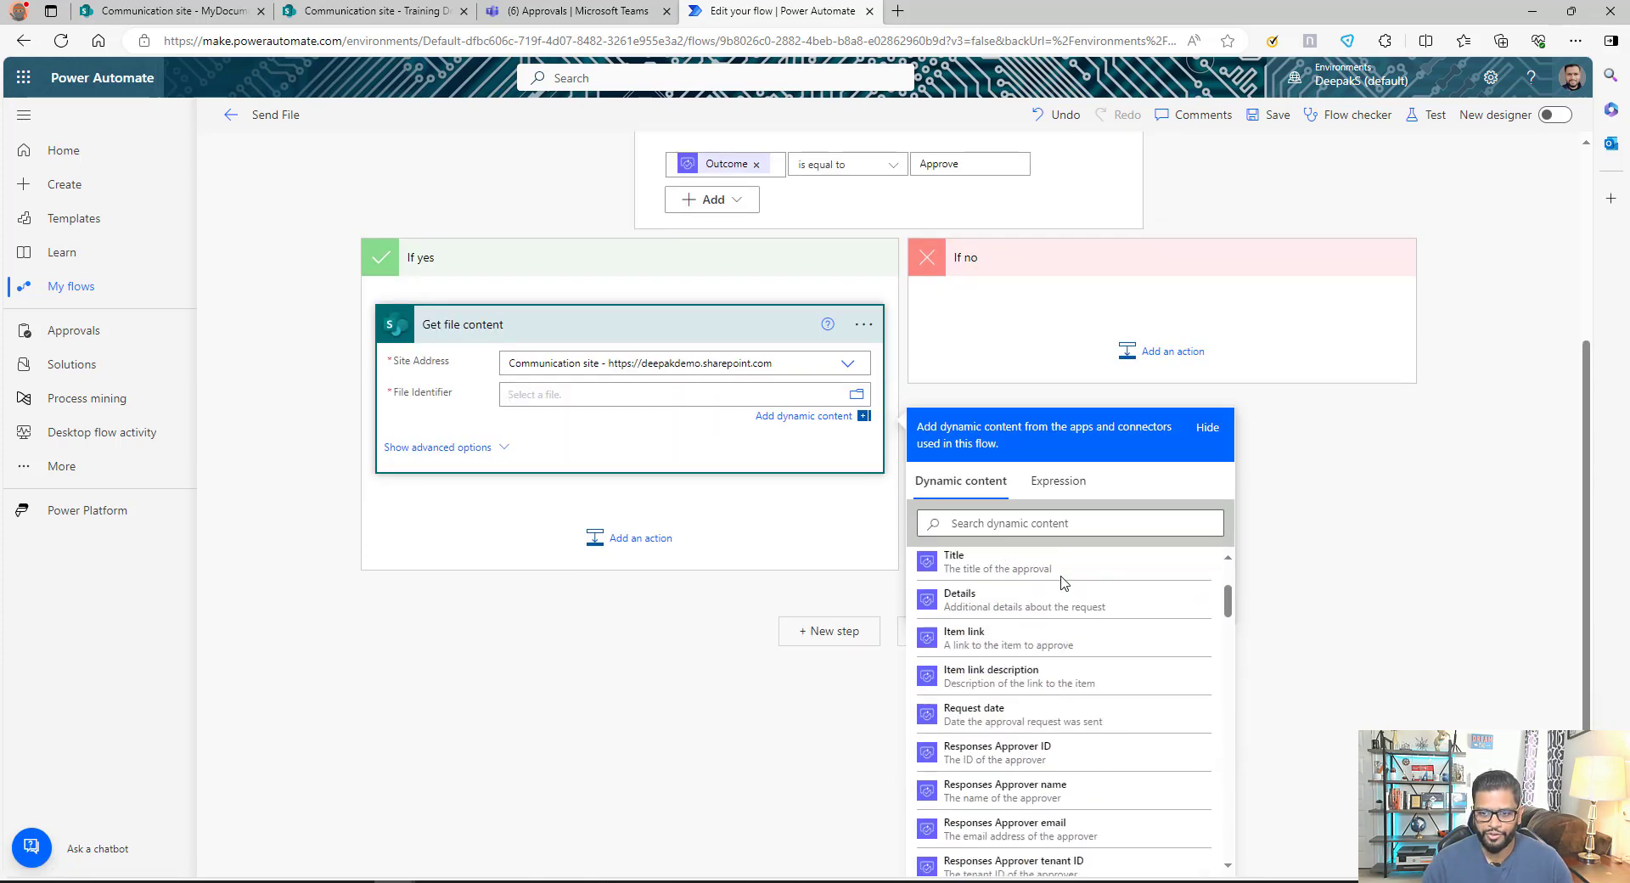
scroll(1046, 664, down, 10)
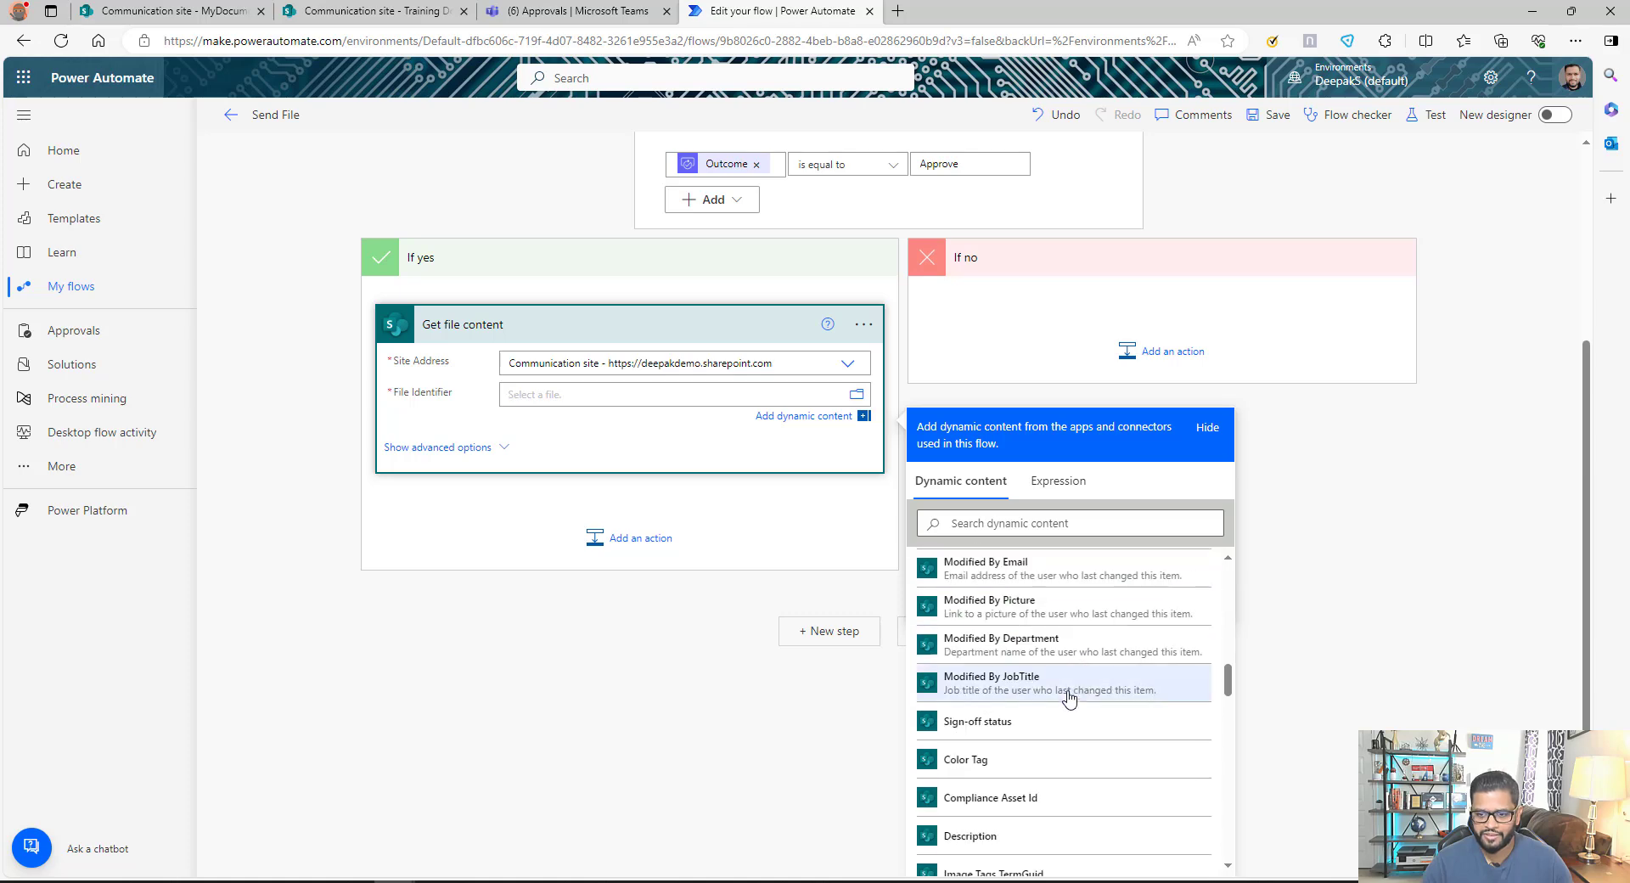
click(987, 728)
click(645, 543)
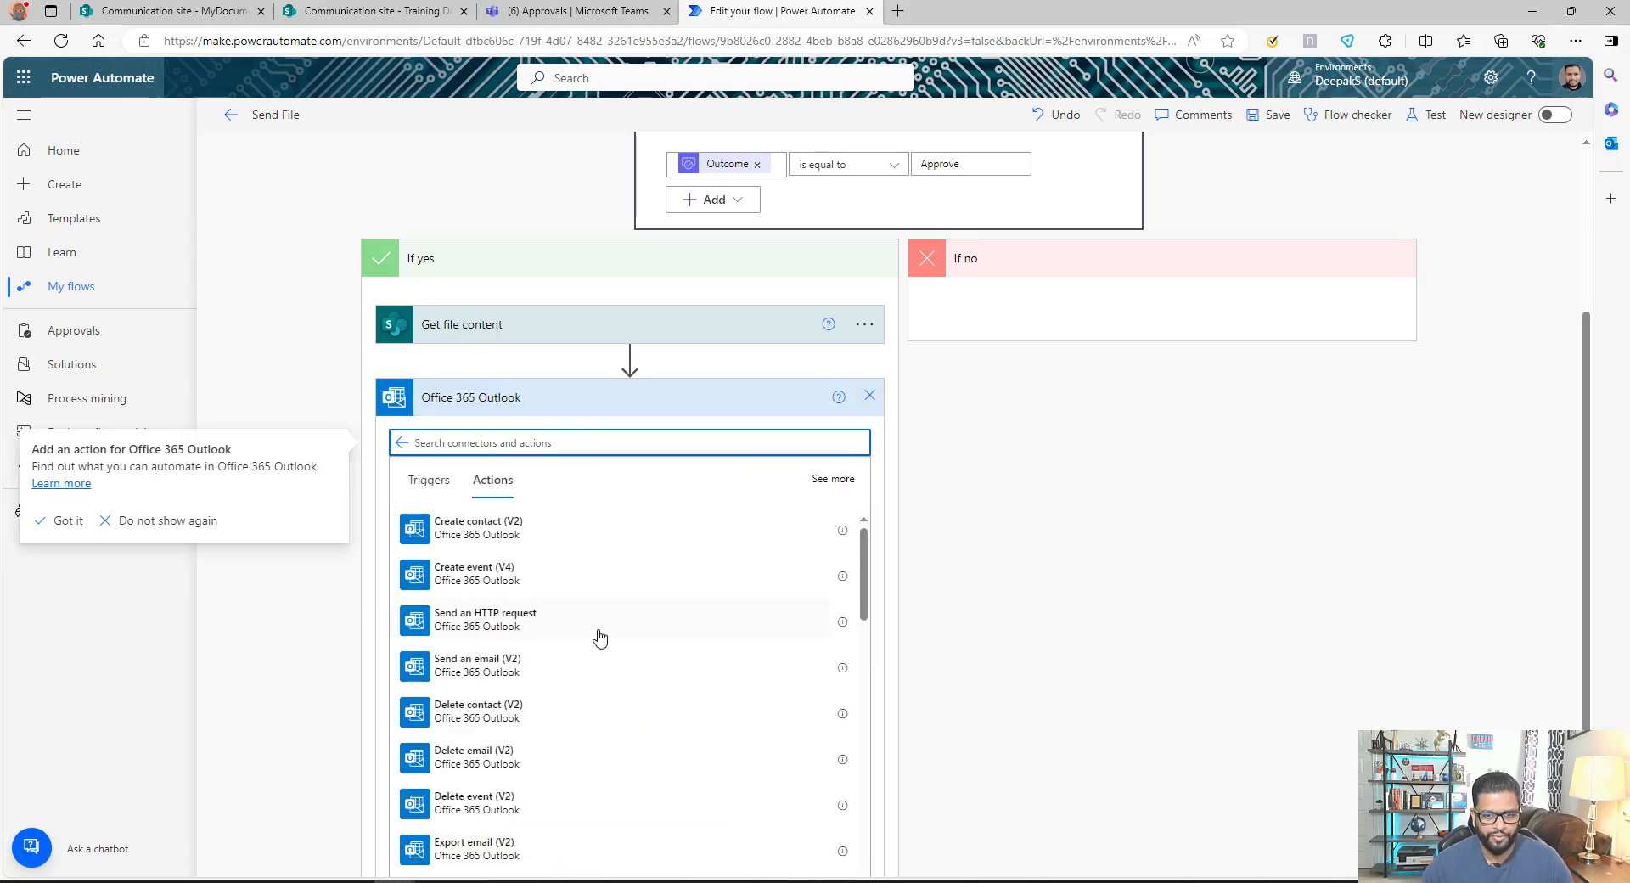
Add Send an email (V2) addressed to the trigger's Email value, with text 'PFA file.'
click(488, 665)
click(686, 535)
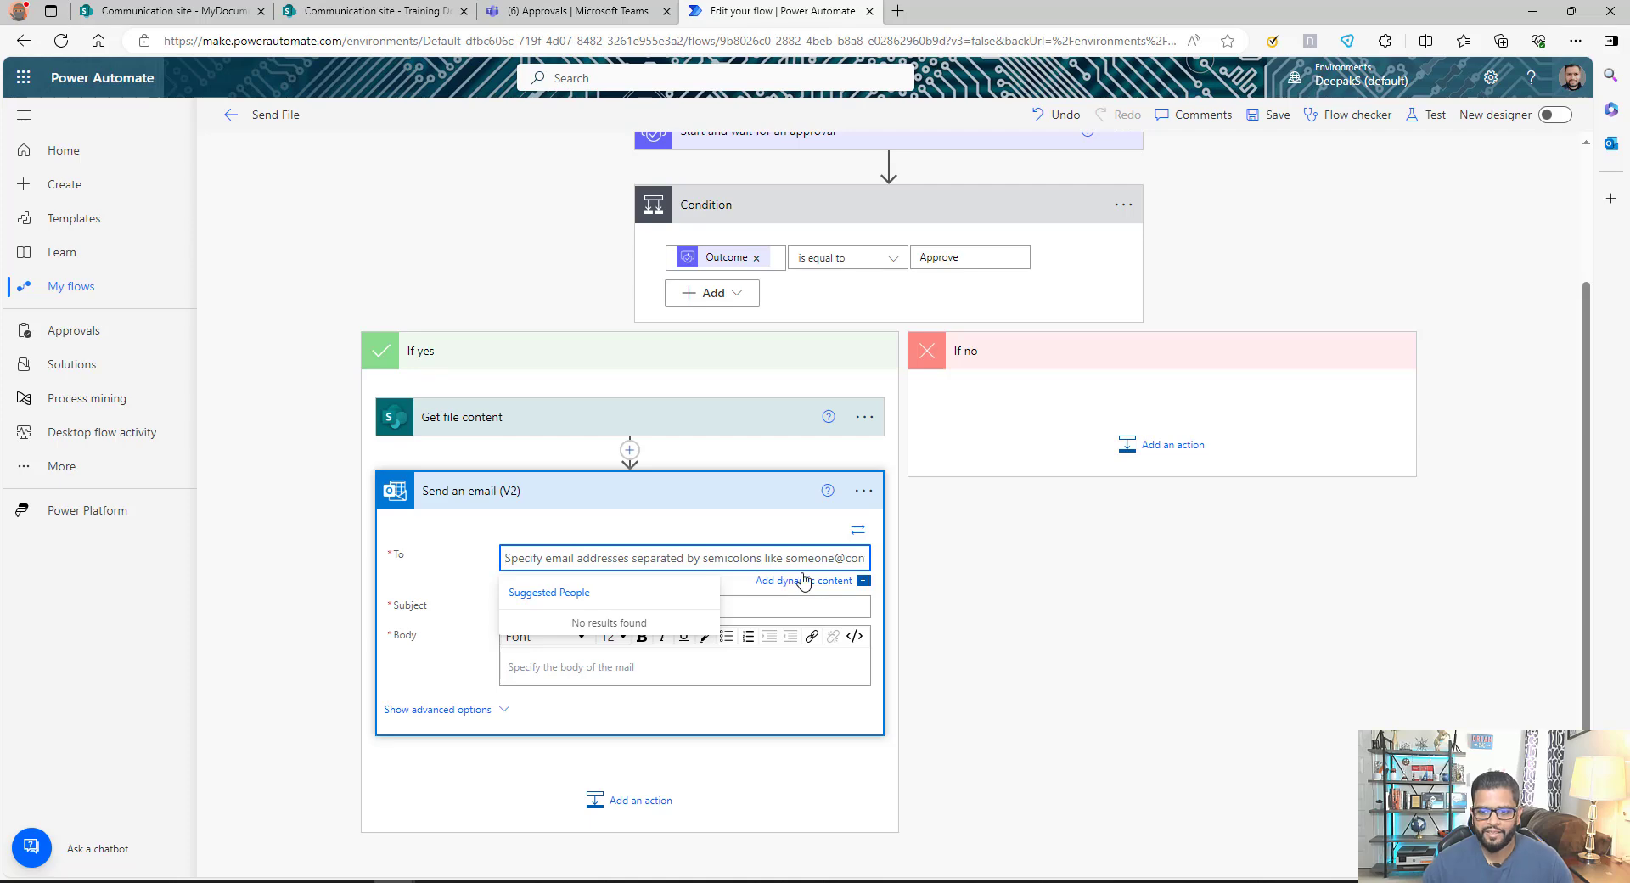
click(802, 581)
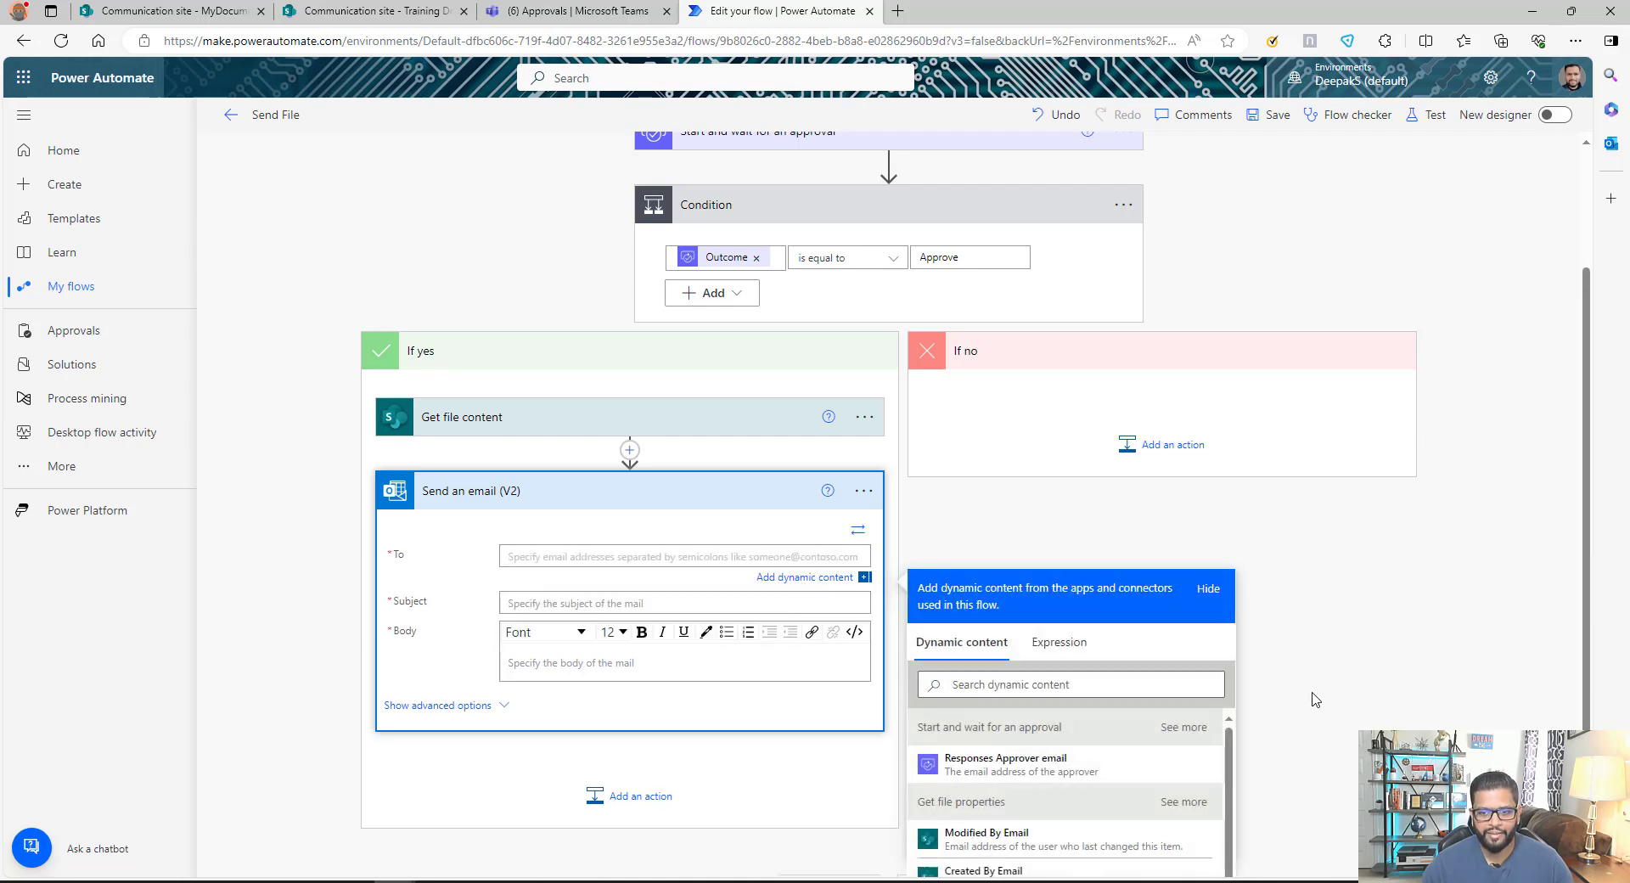
scroll(1315, 699, down, 2)
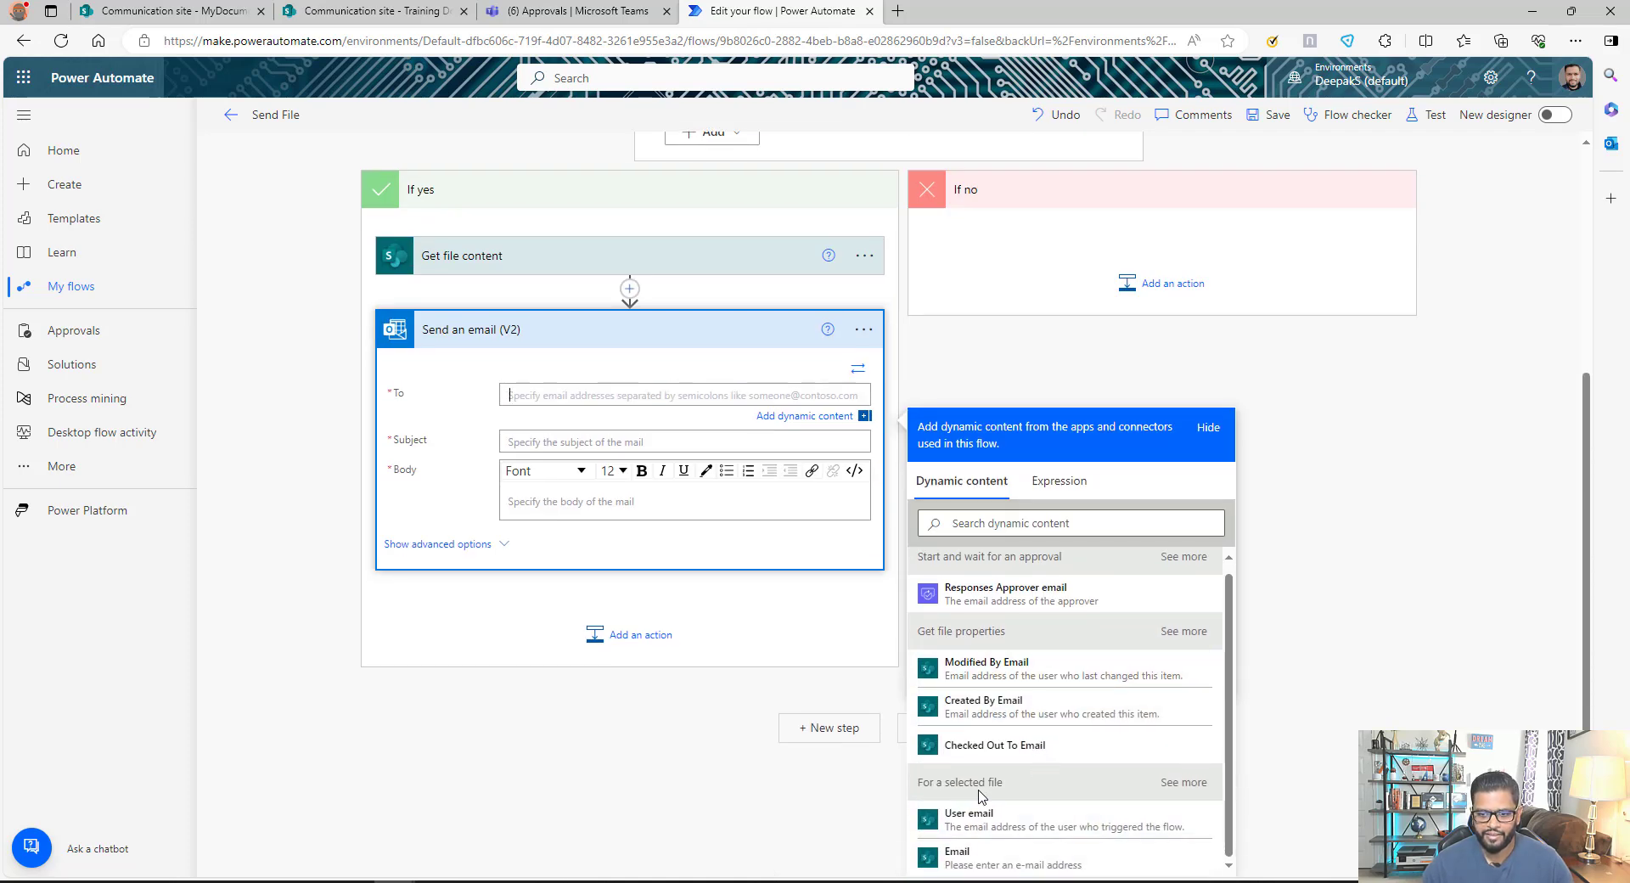
click(980, 861)
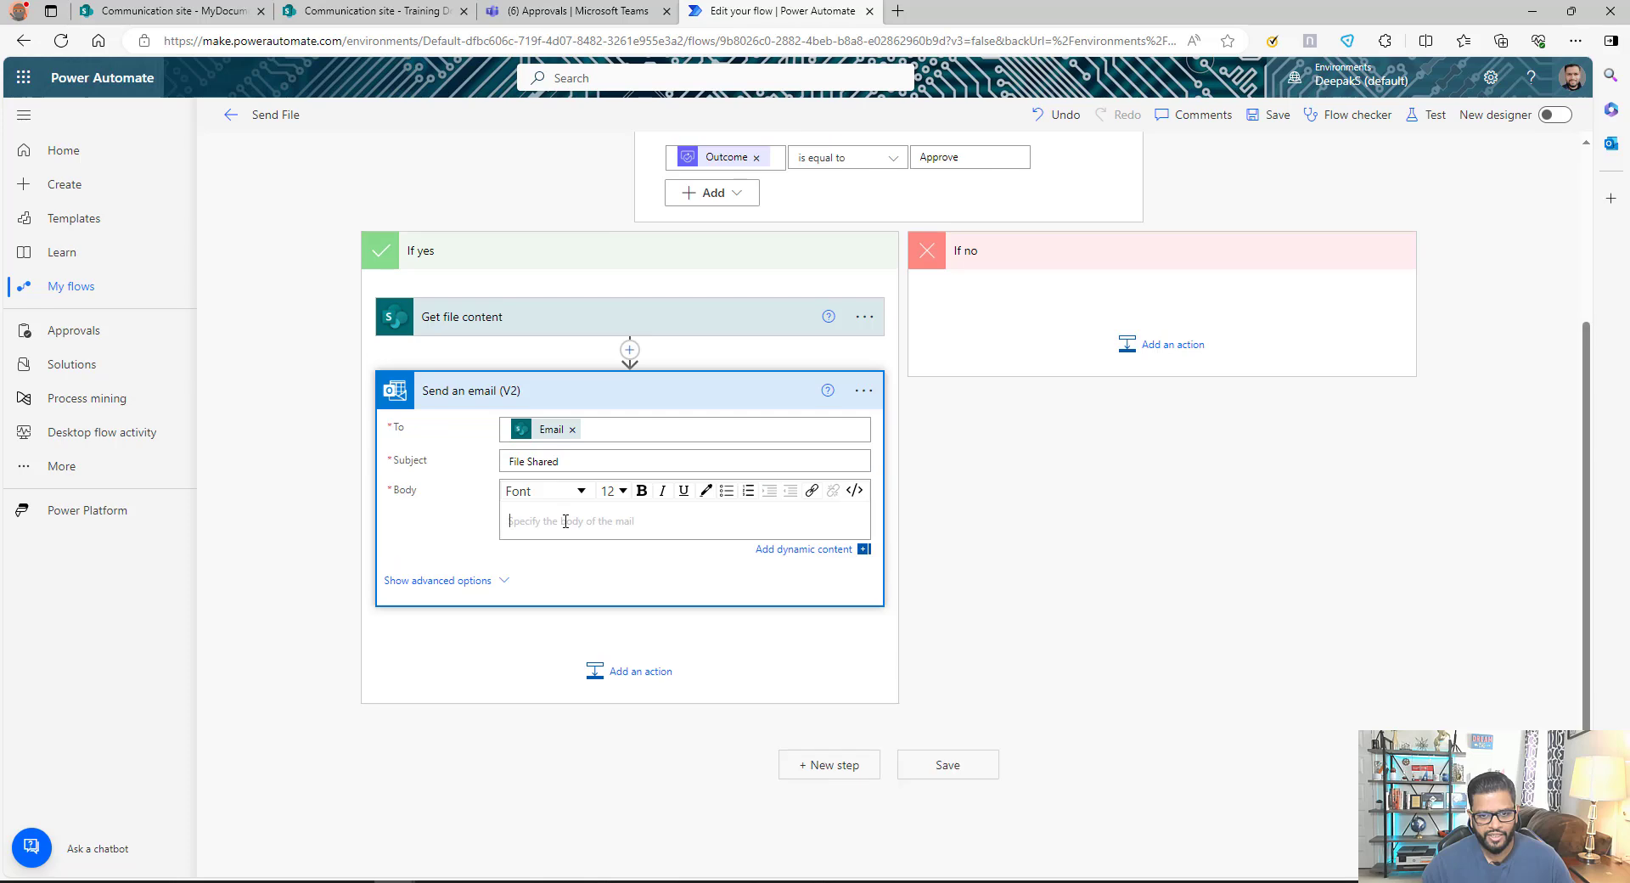
text(PFA file)
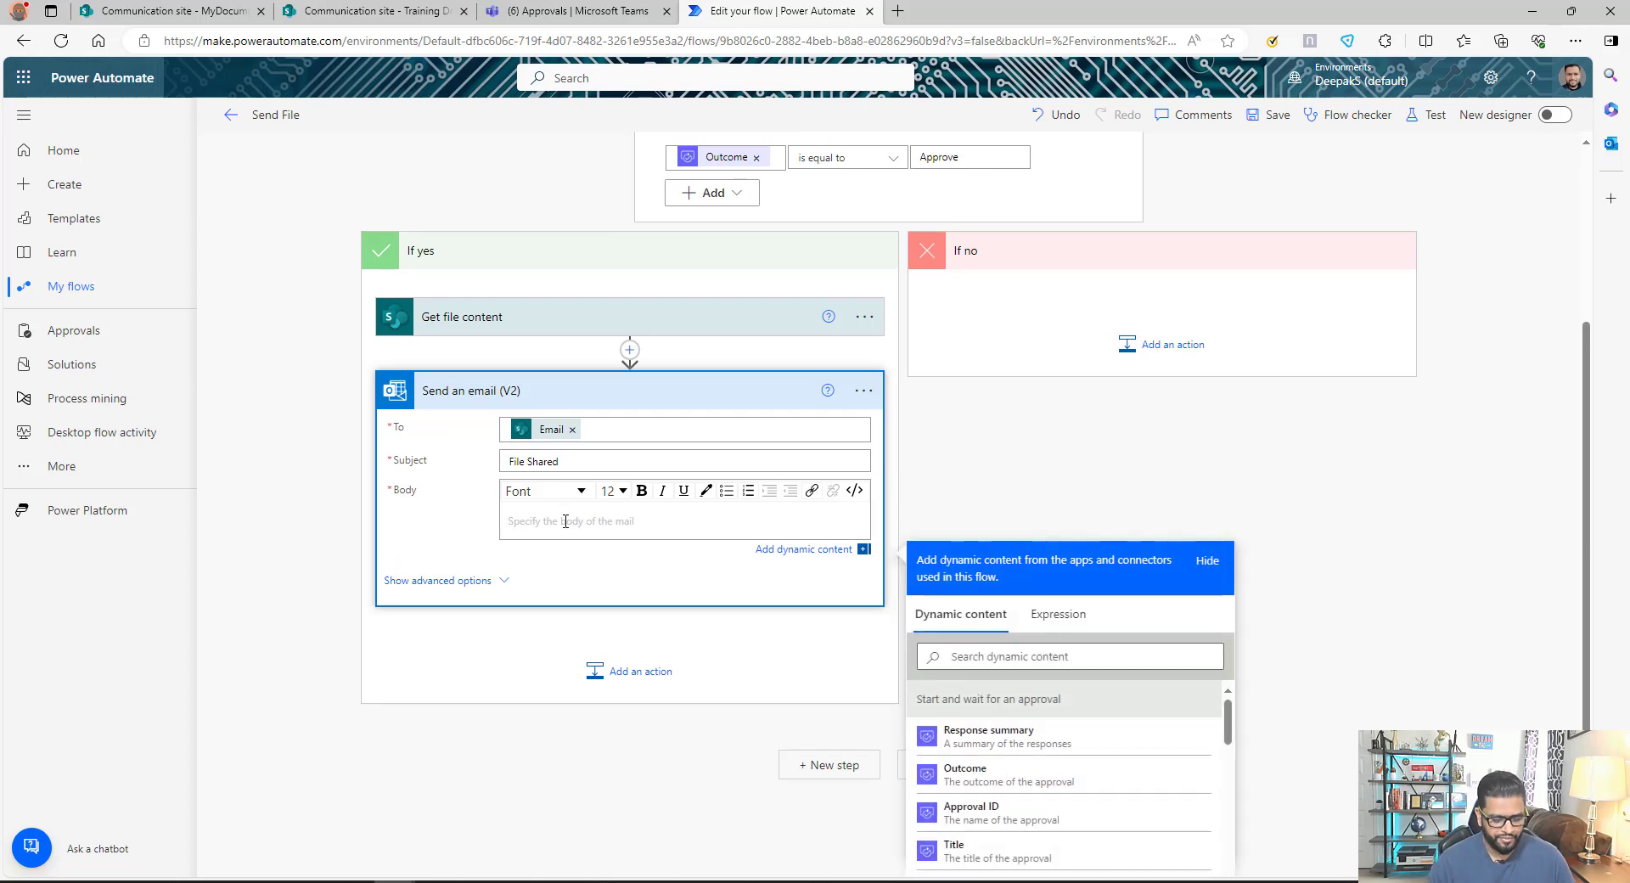
text(.)
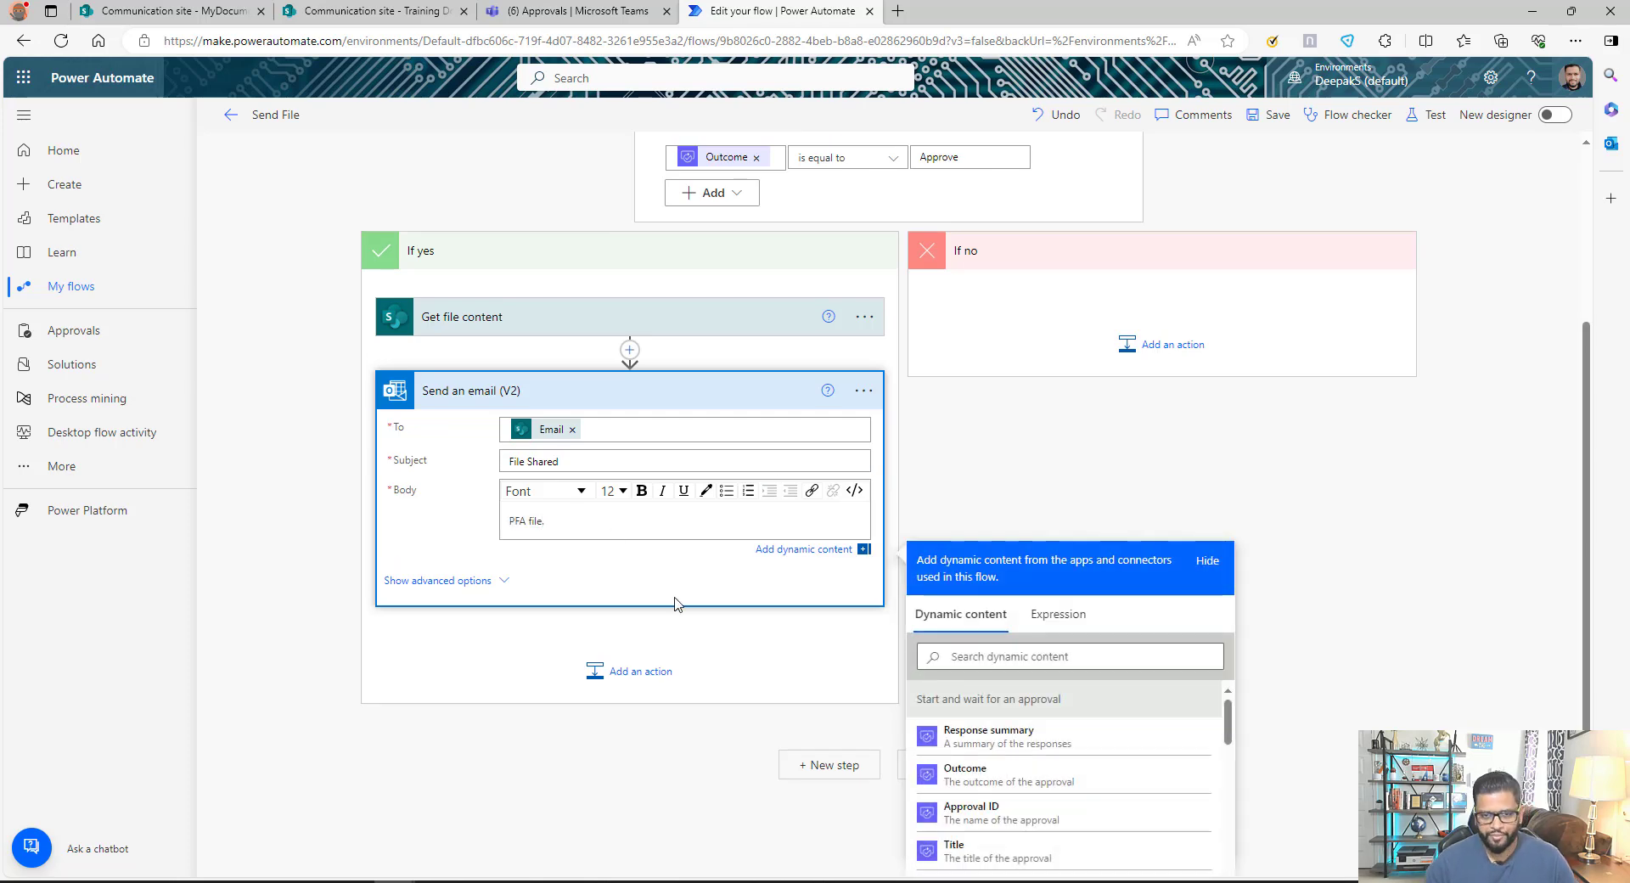
Set the email attachment name to the File name with extension token
click(409, 583)
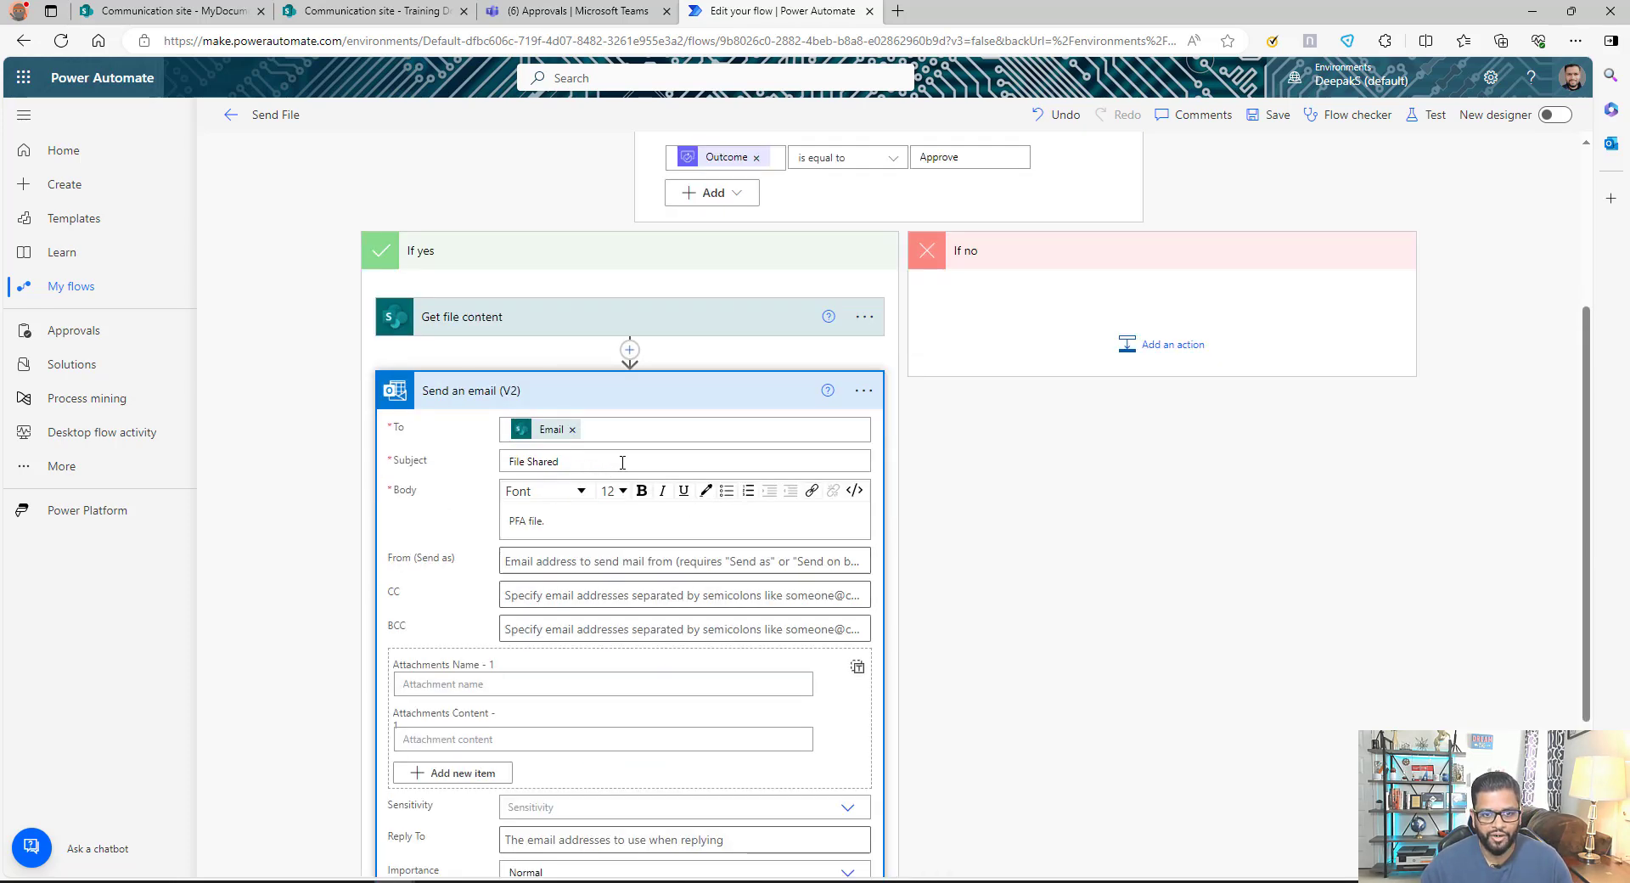
scroll(547, 679, down, 2)
click(409, 696)
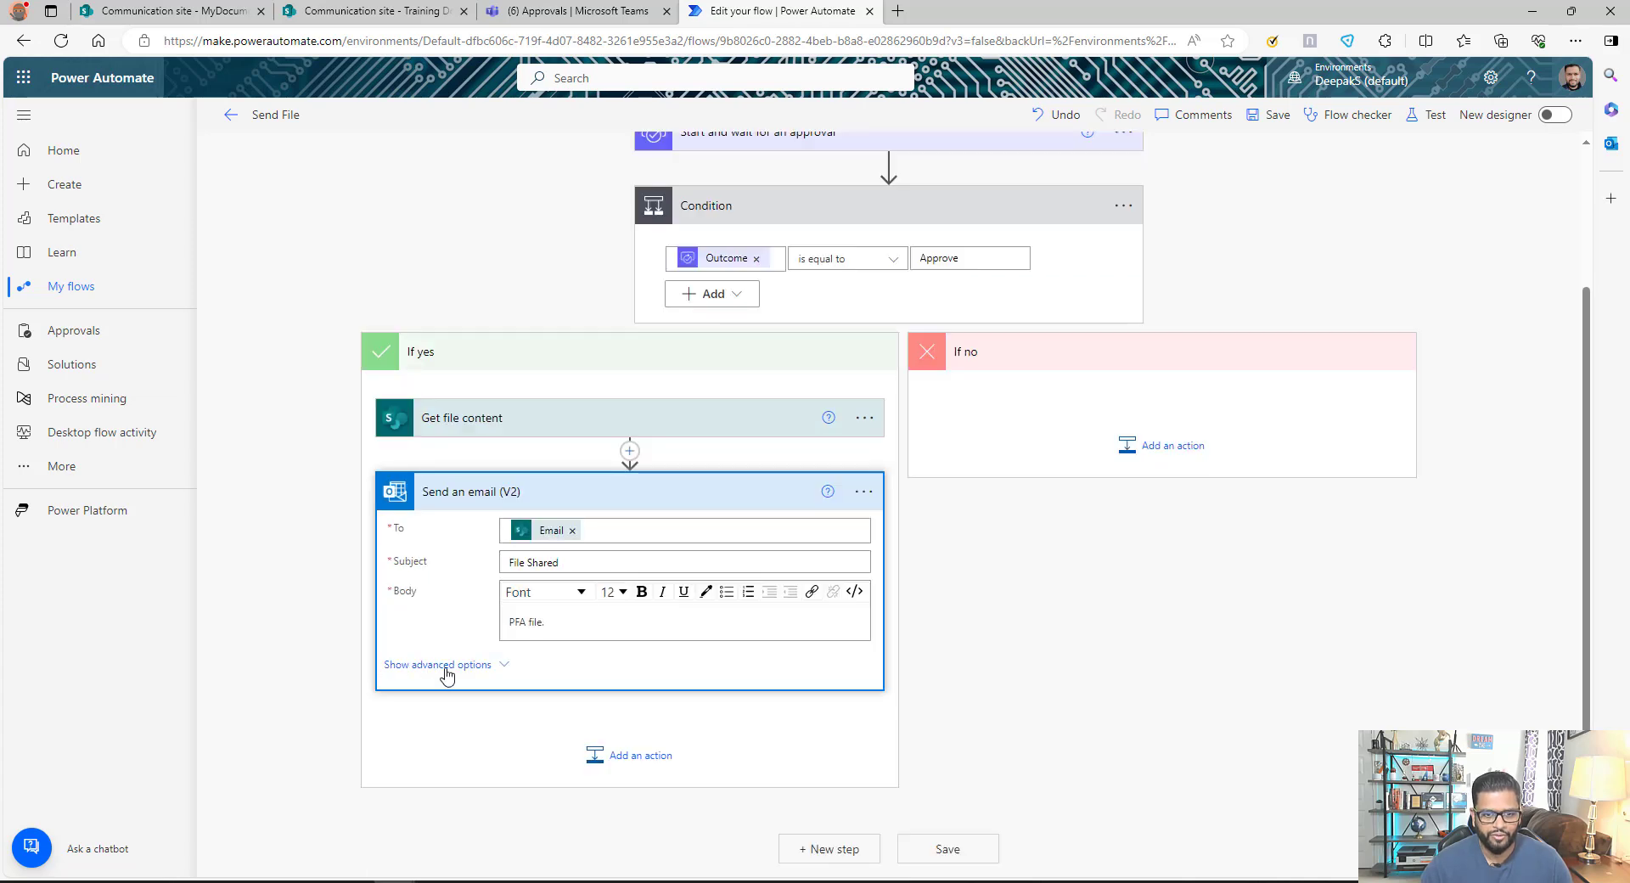
click(447, 664)
scroll(685, 627, down, 2)
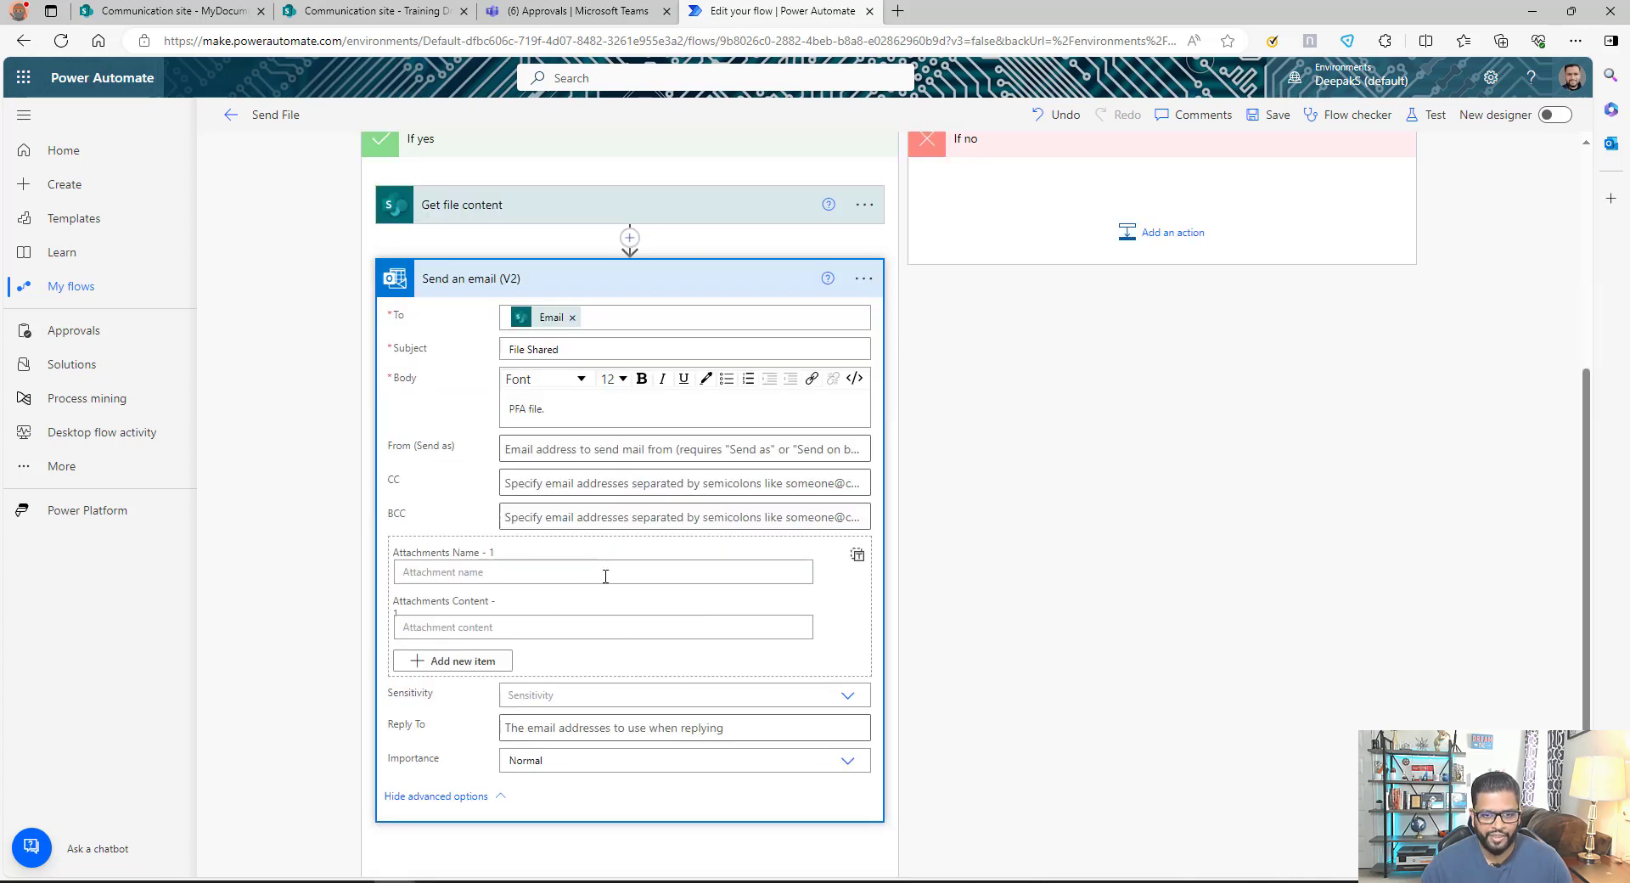
click(525, 574)
scroll(636, 522, down, 2)
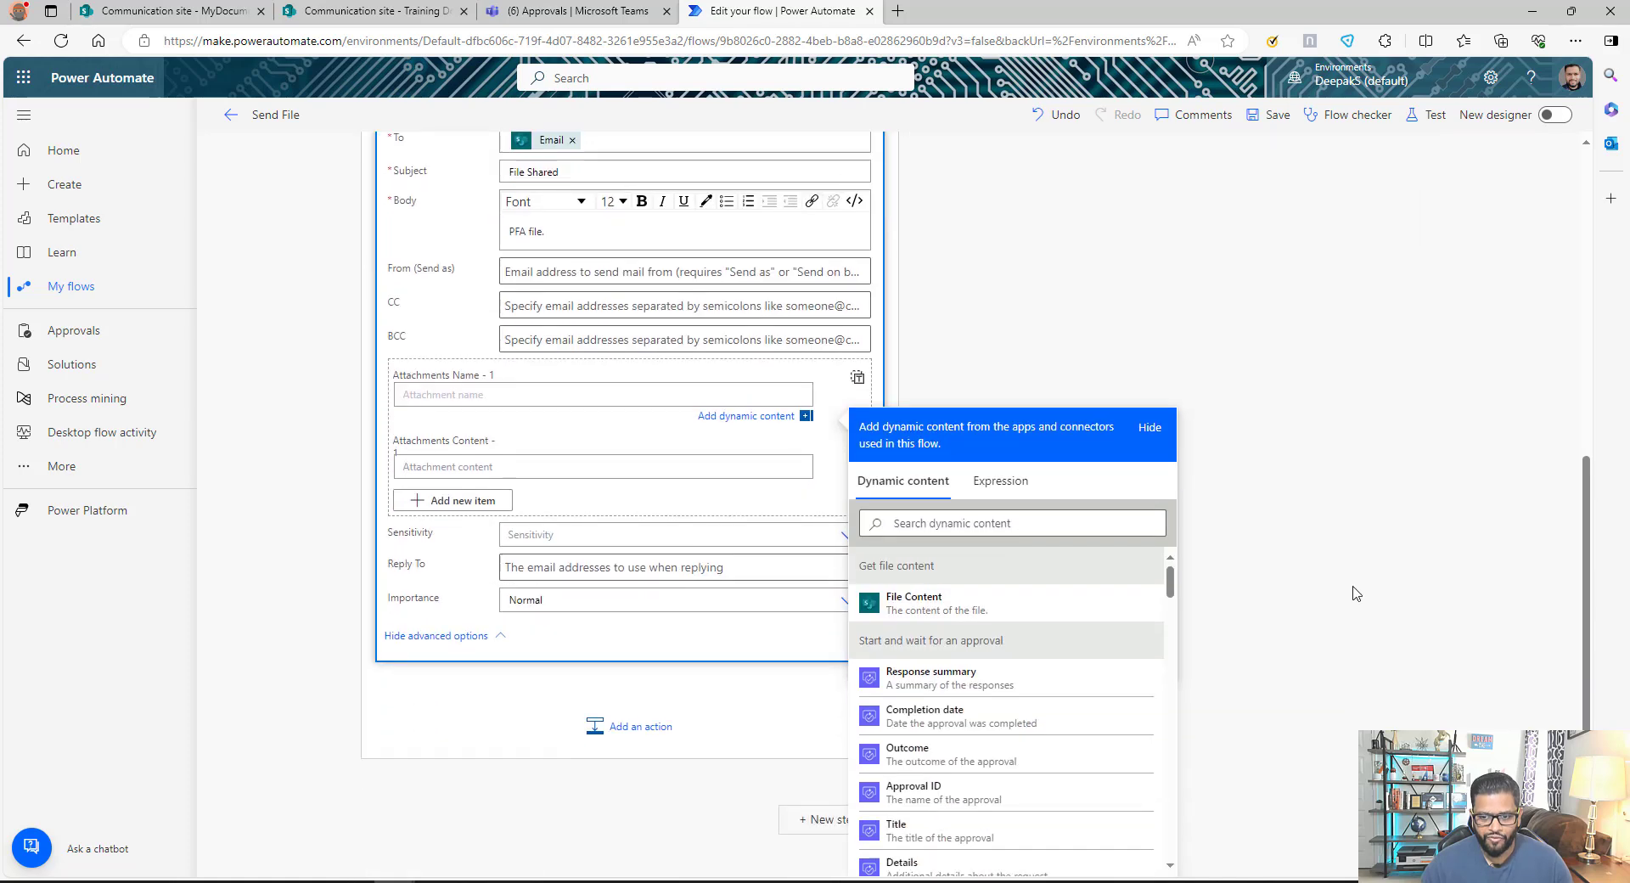
scroll(999, 728, down, 10)
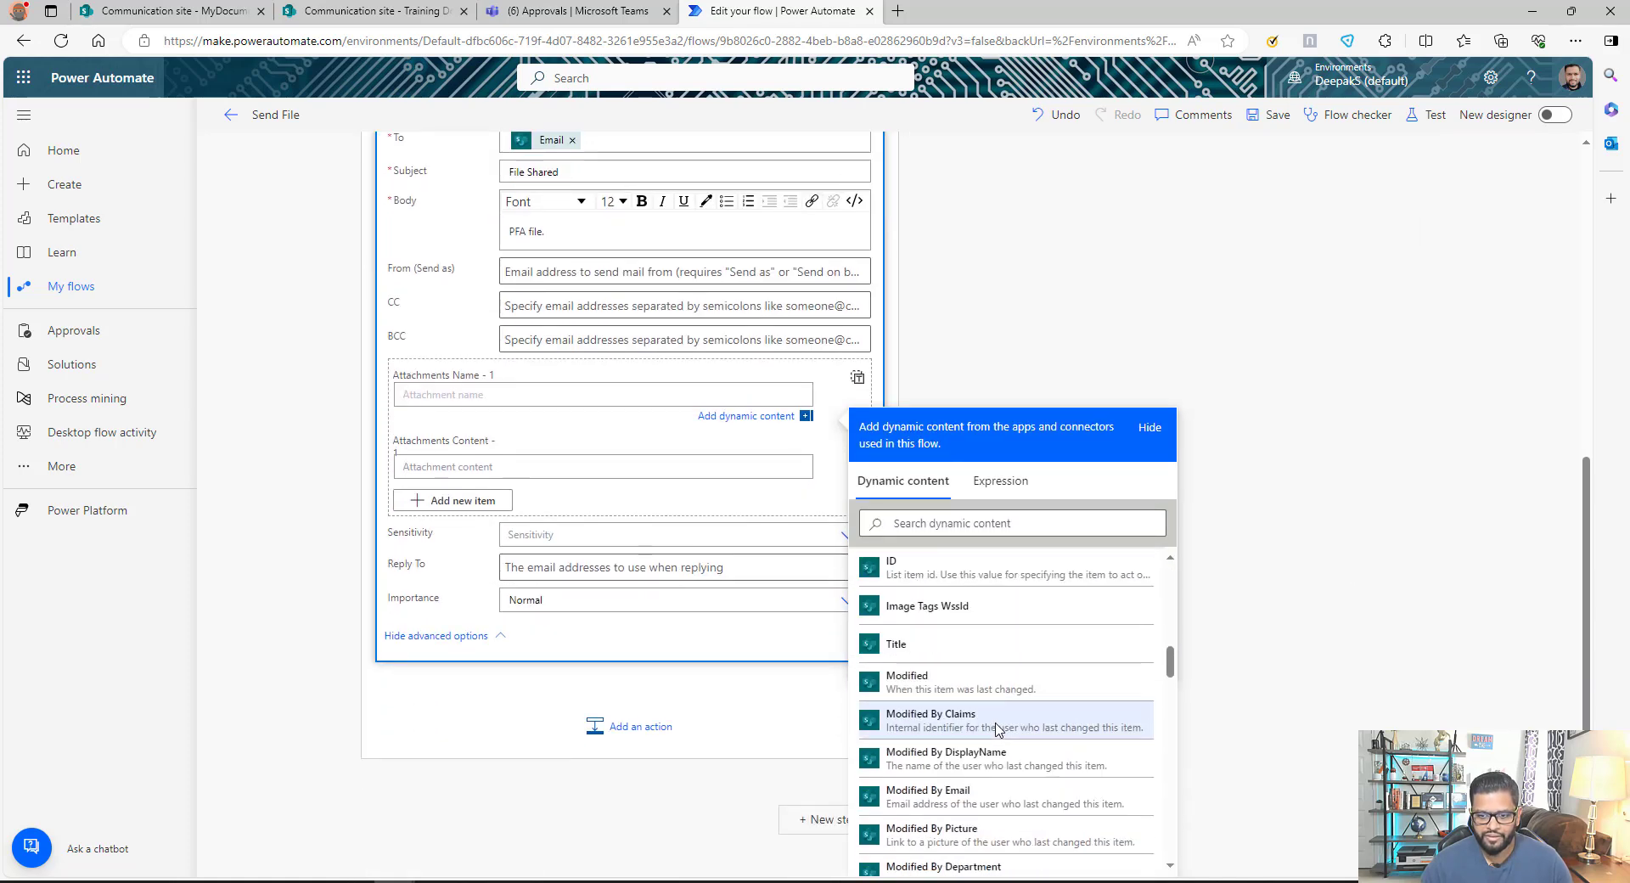
scroll(997, 730, down, 5)
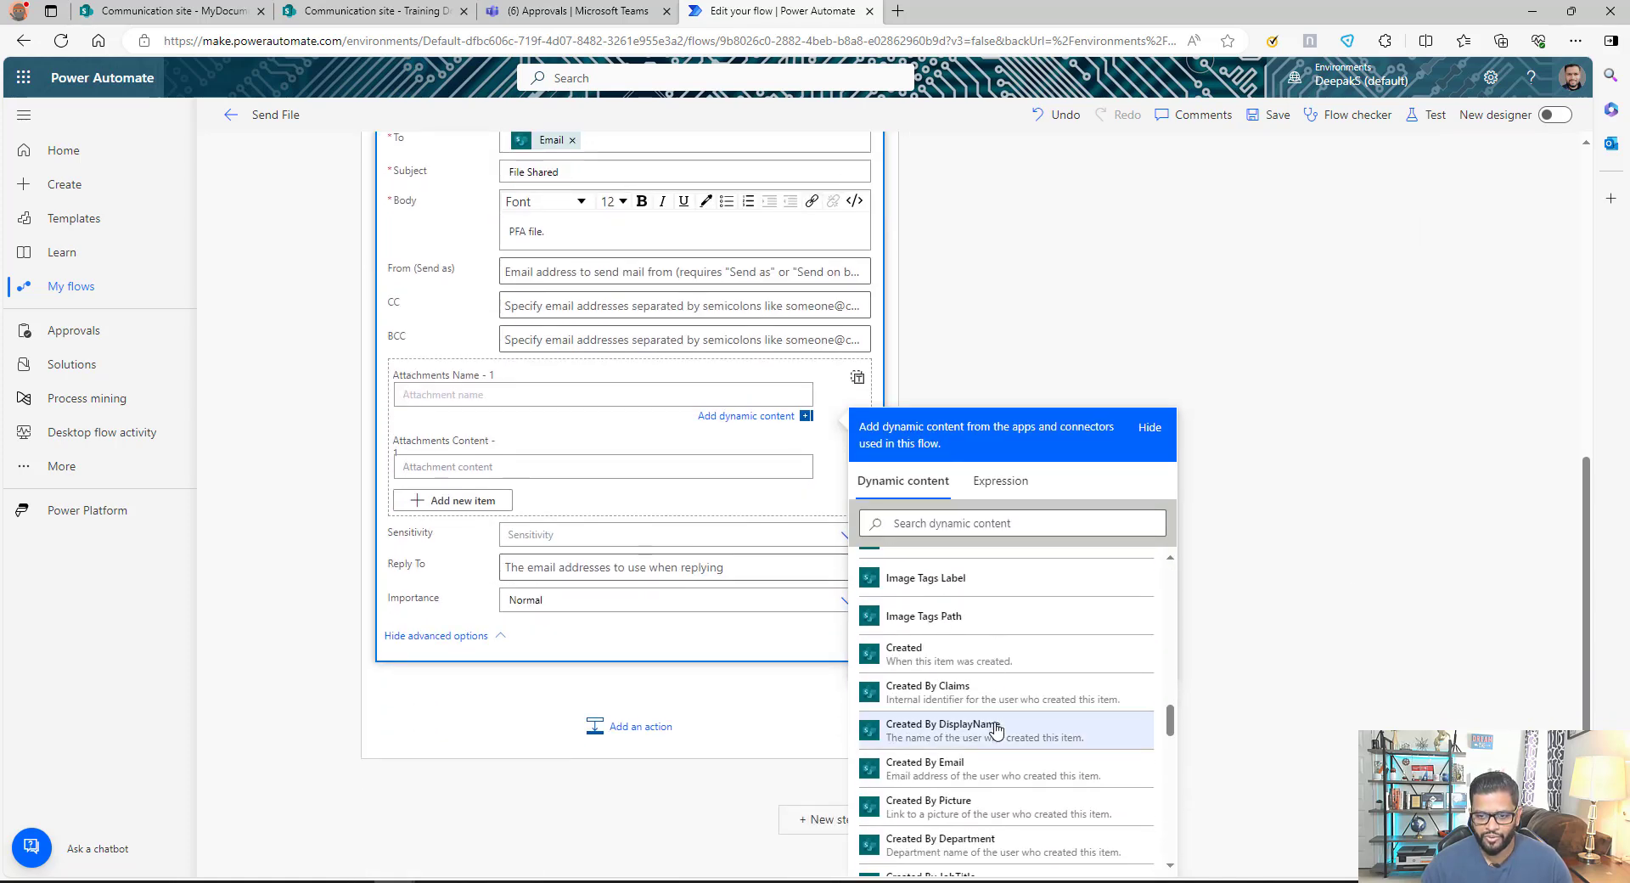
scroll(998, 728, down, 6)
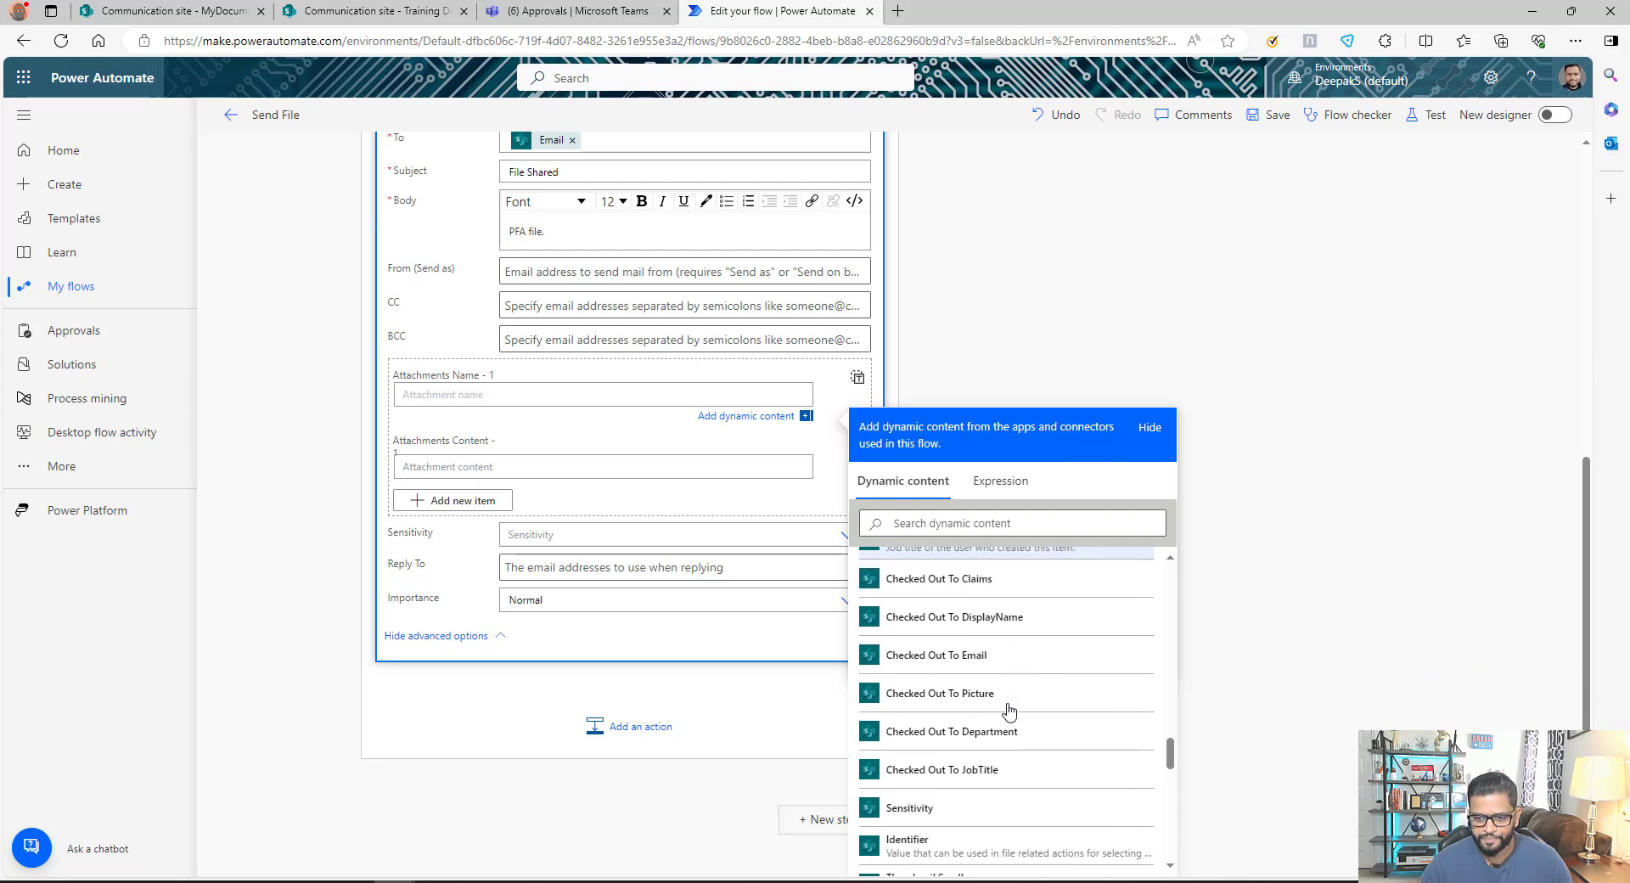
click(1001, 730)
Use File Content as the attachment content and save the flow
click(519, 463)
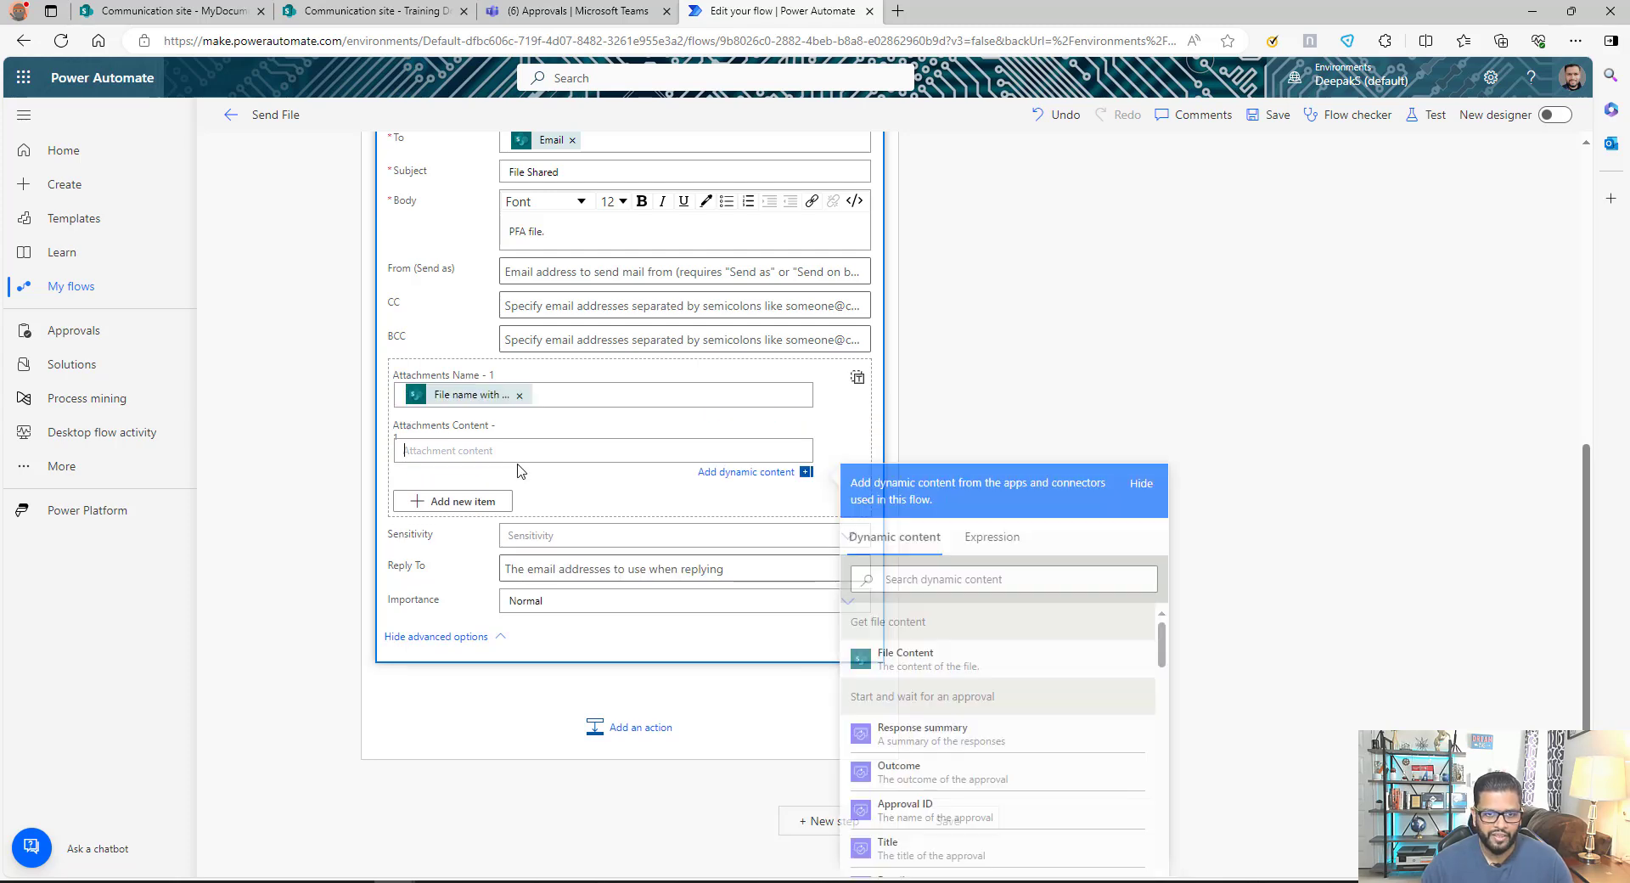
click(933, 660)
scroll(1268, 533, up, 5)
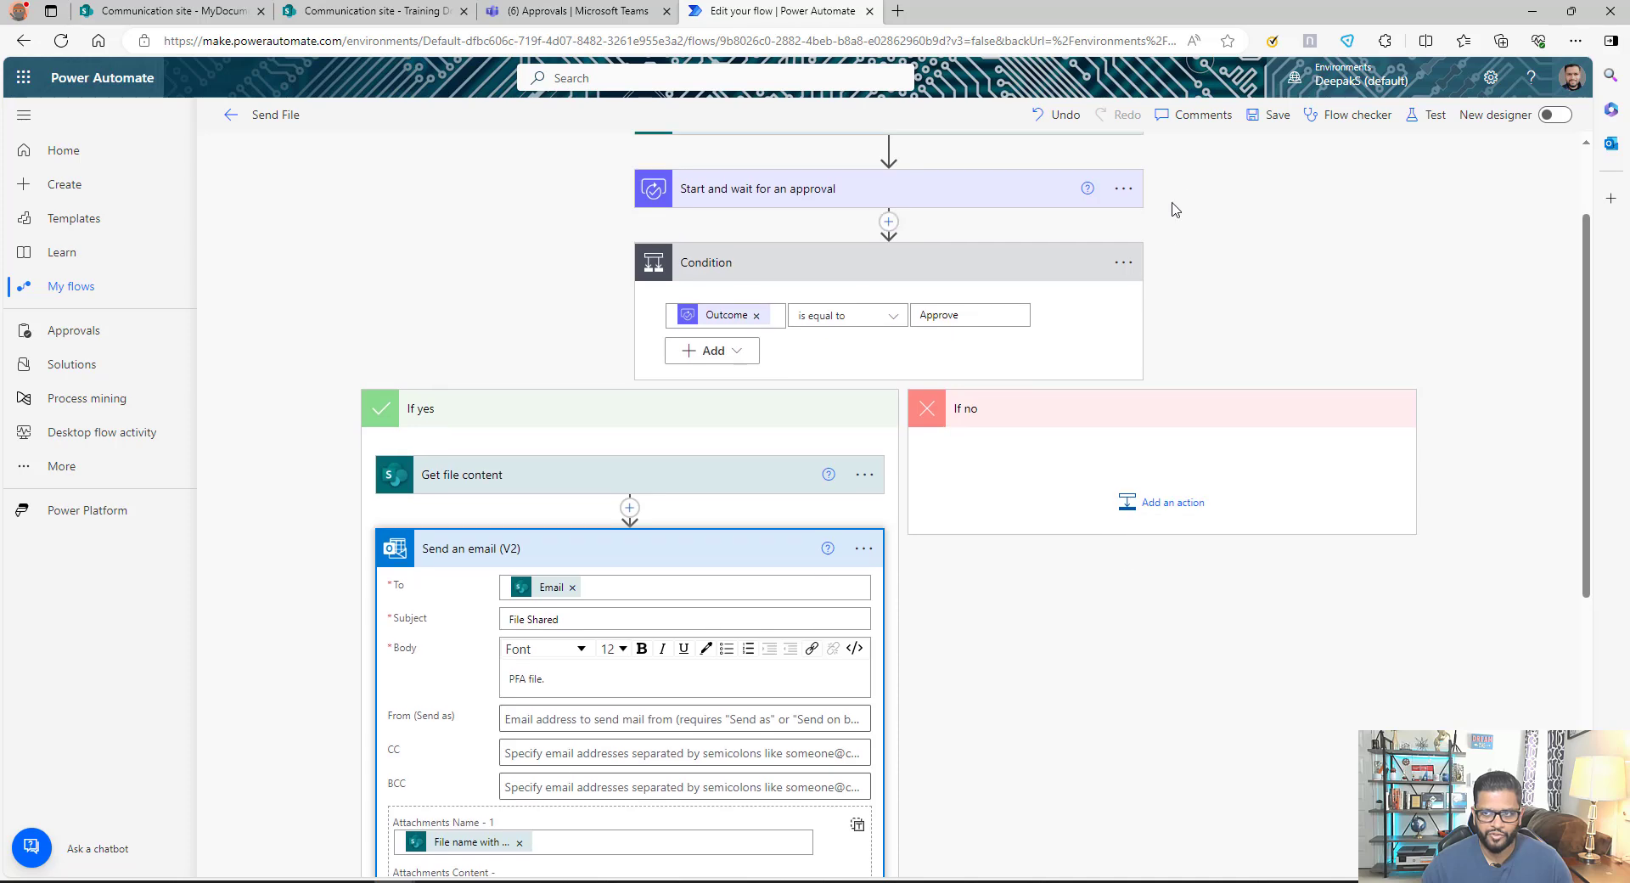
click(1273, 115)
Run the Send File flow on 02 Monitor.pptx from SharePoint's Automate menu
click(373, 11)
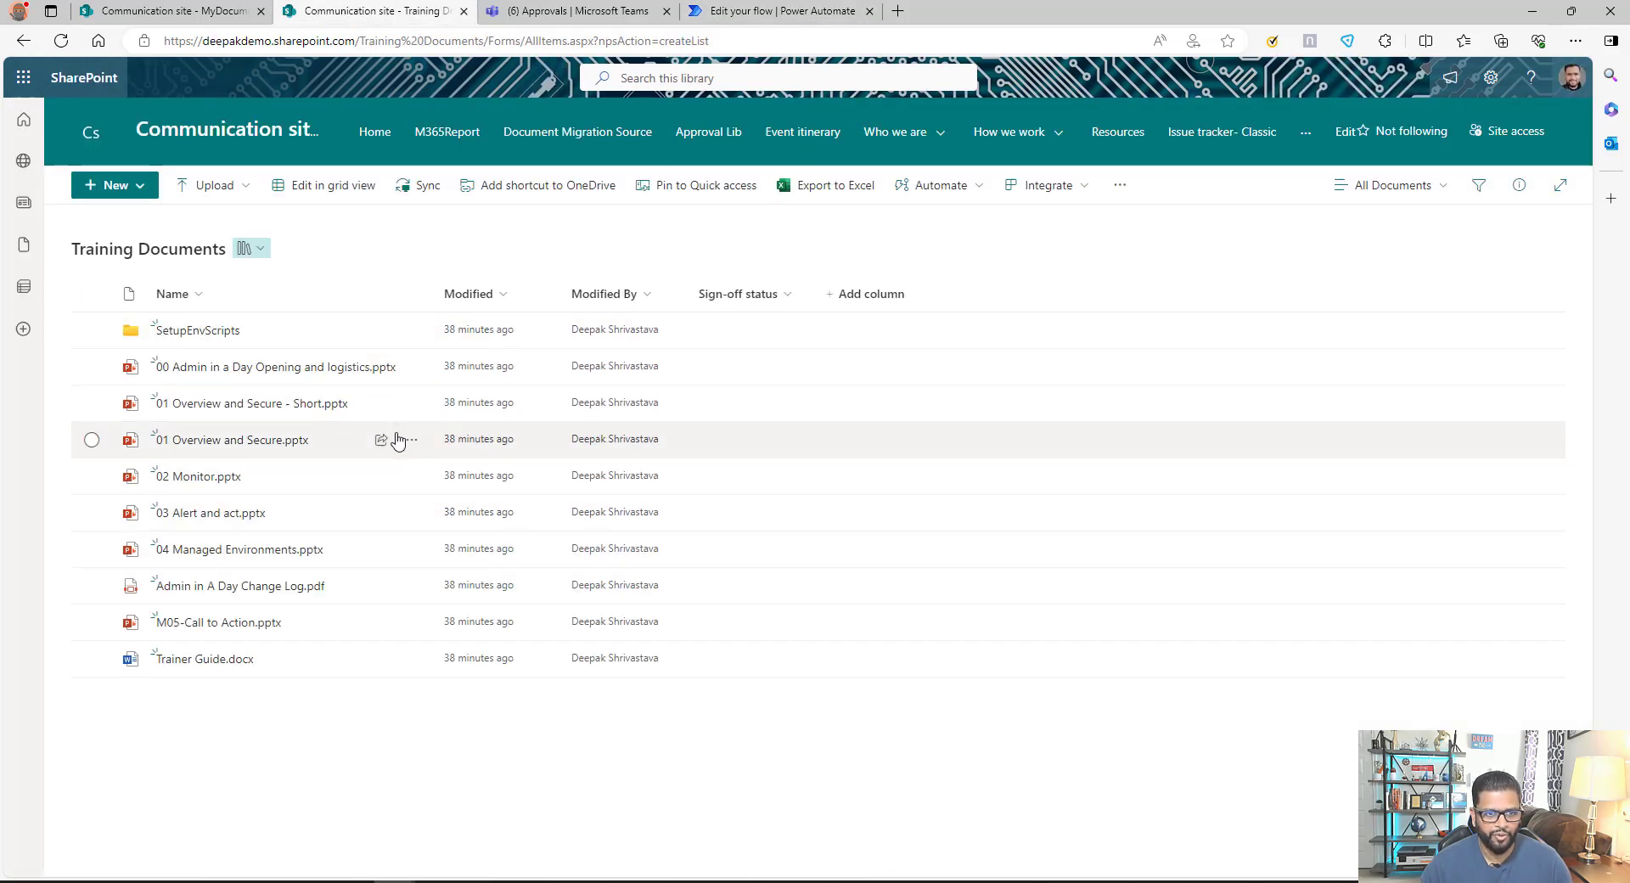
click(412, 477)
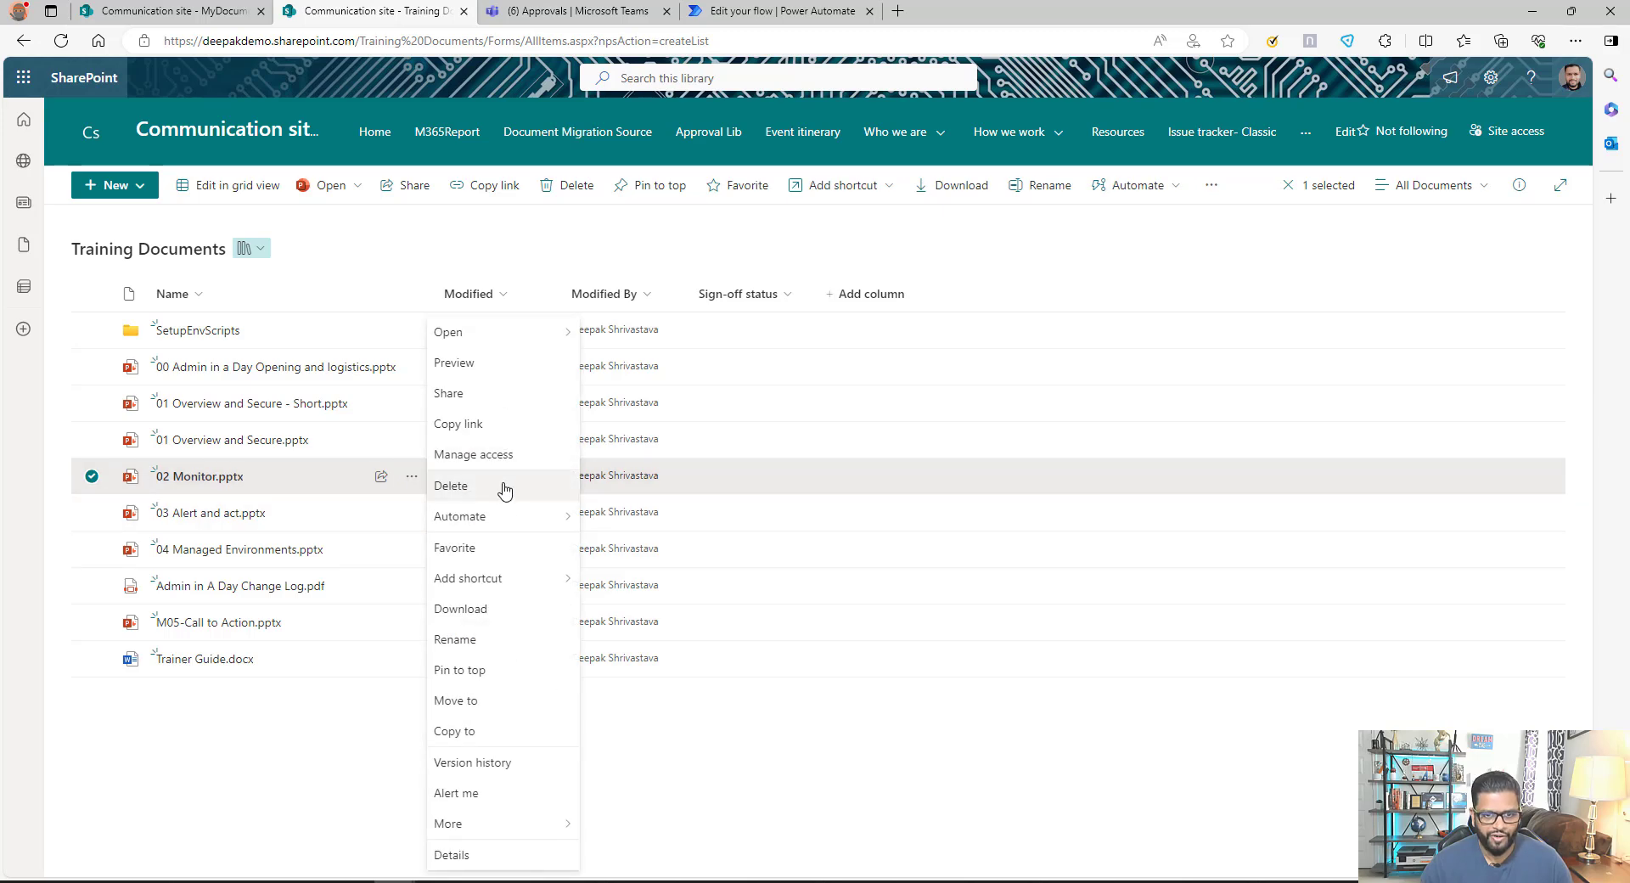
mouse_move(515, 526)
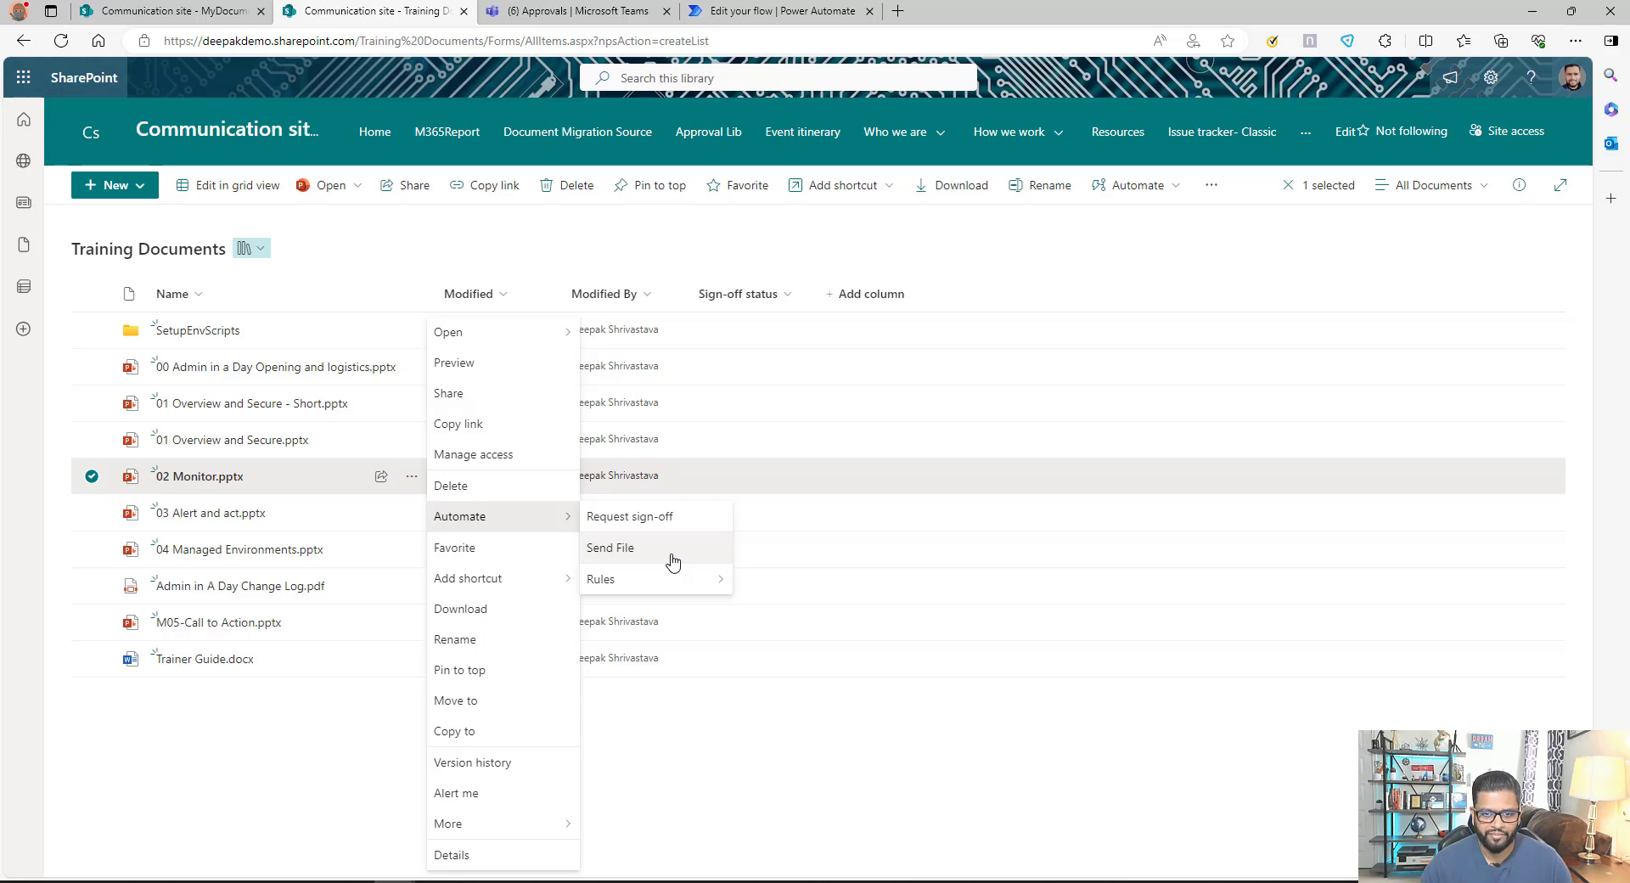
click(772, 10)
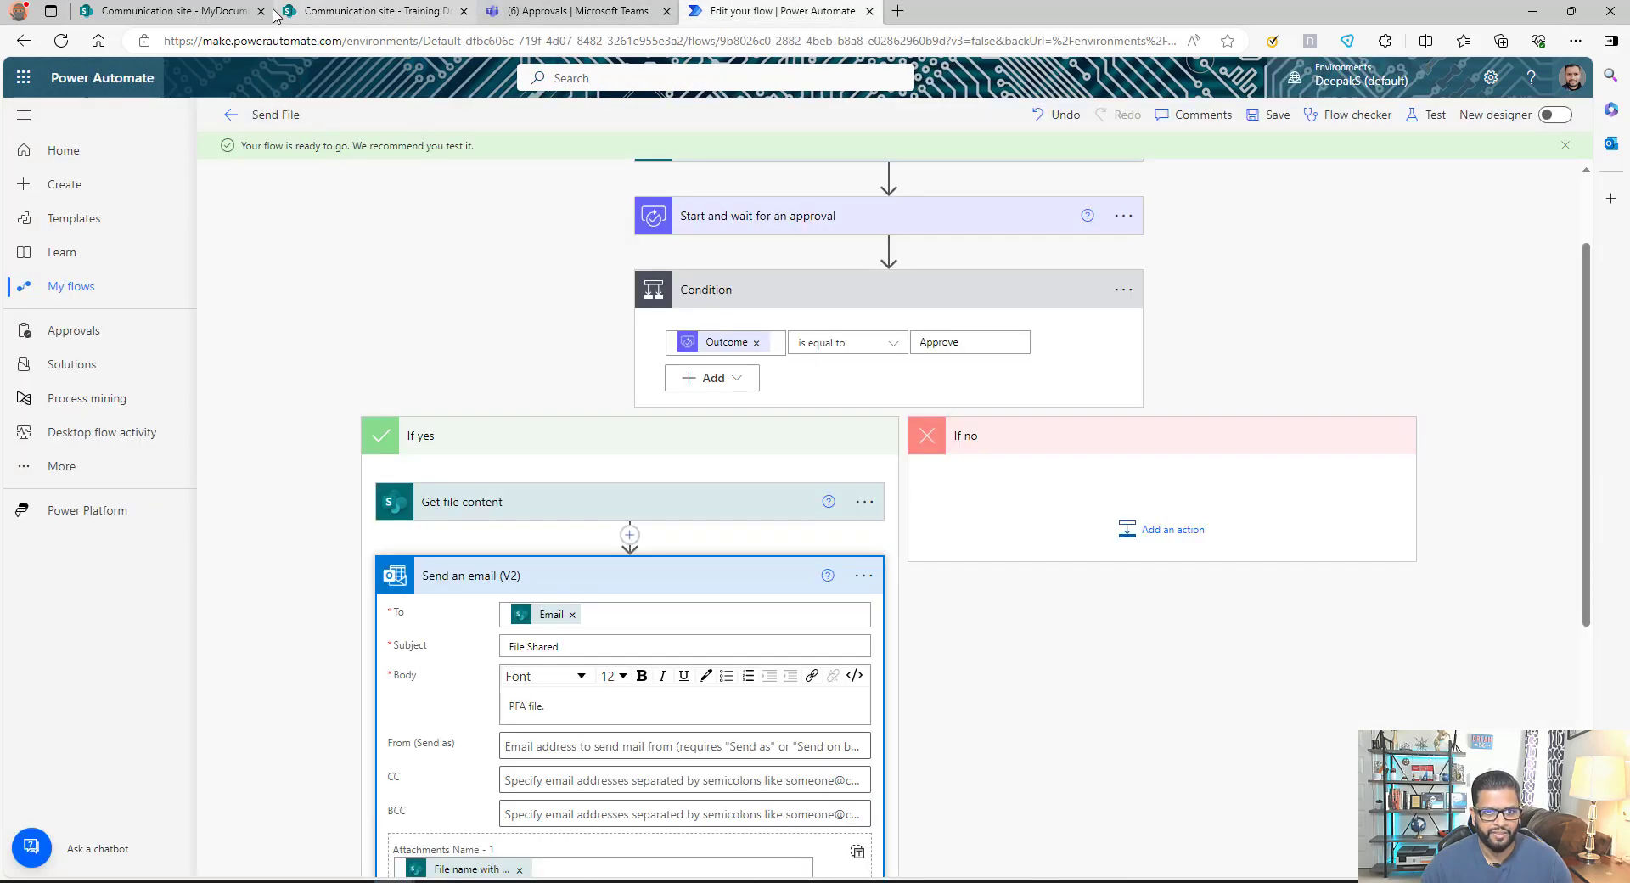
click(373, 10)
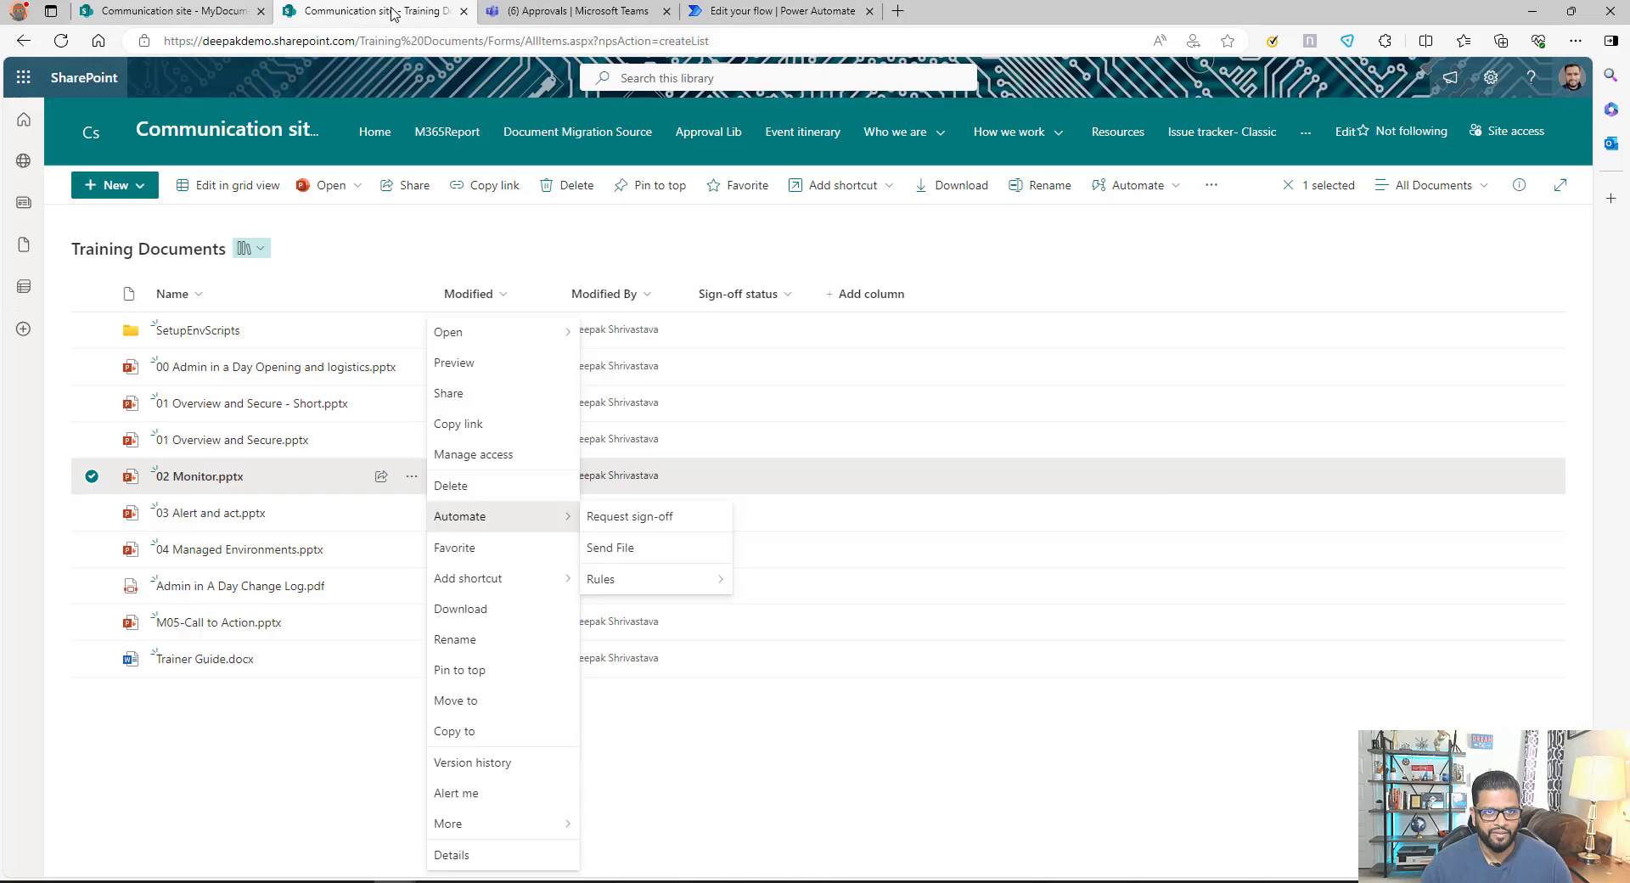
click(1174, 191)
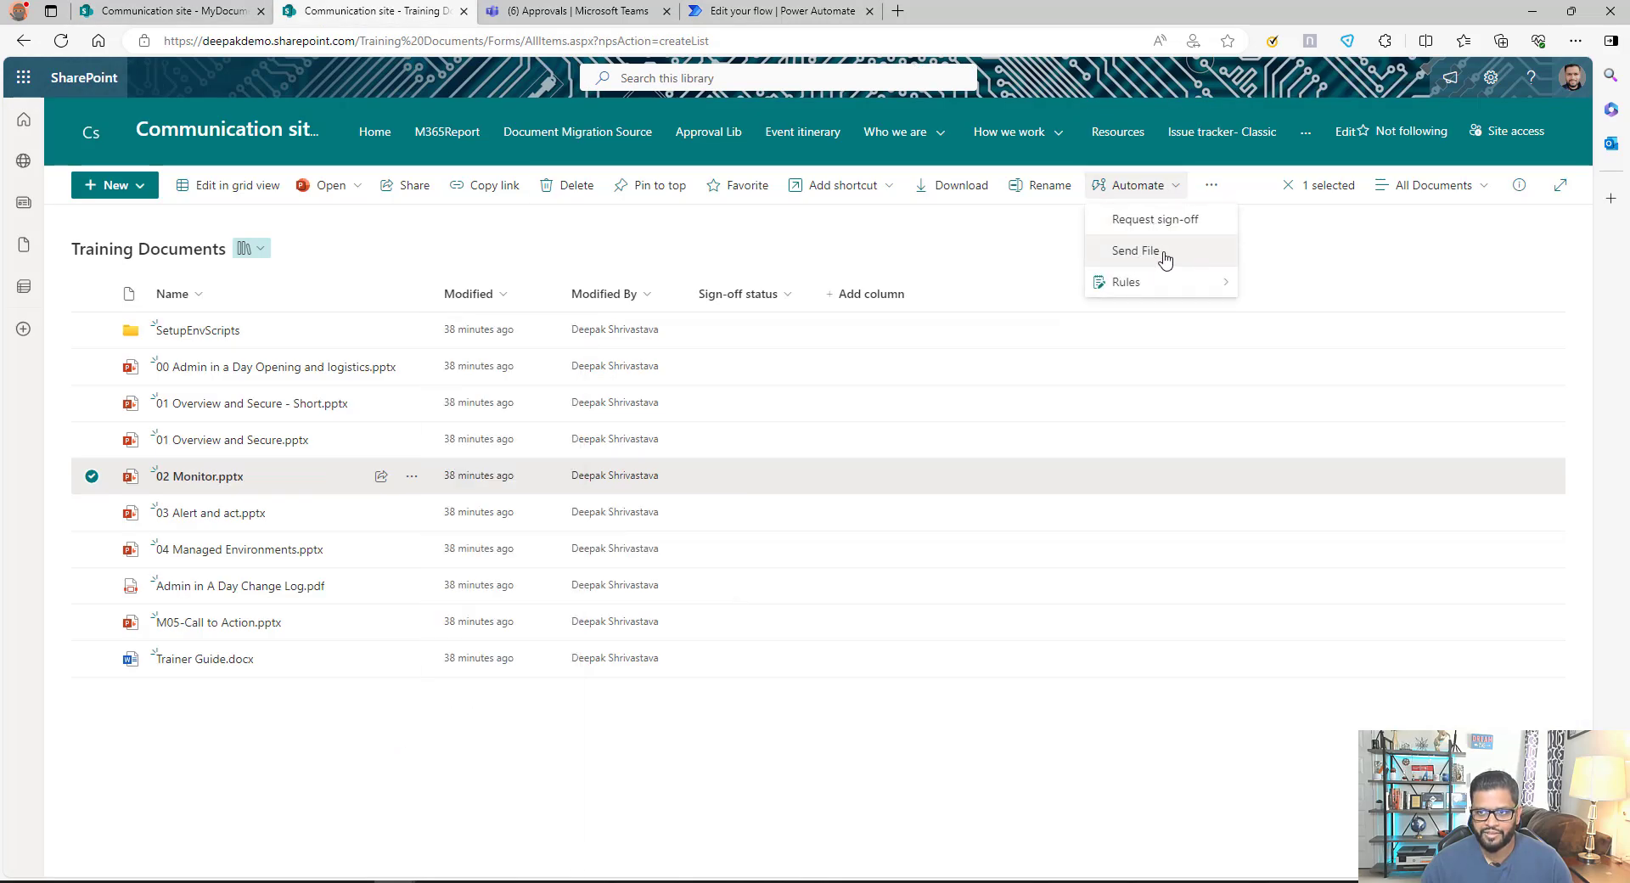
click(1135, 250)
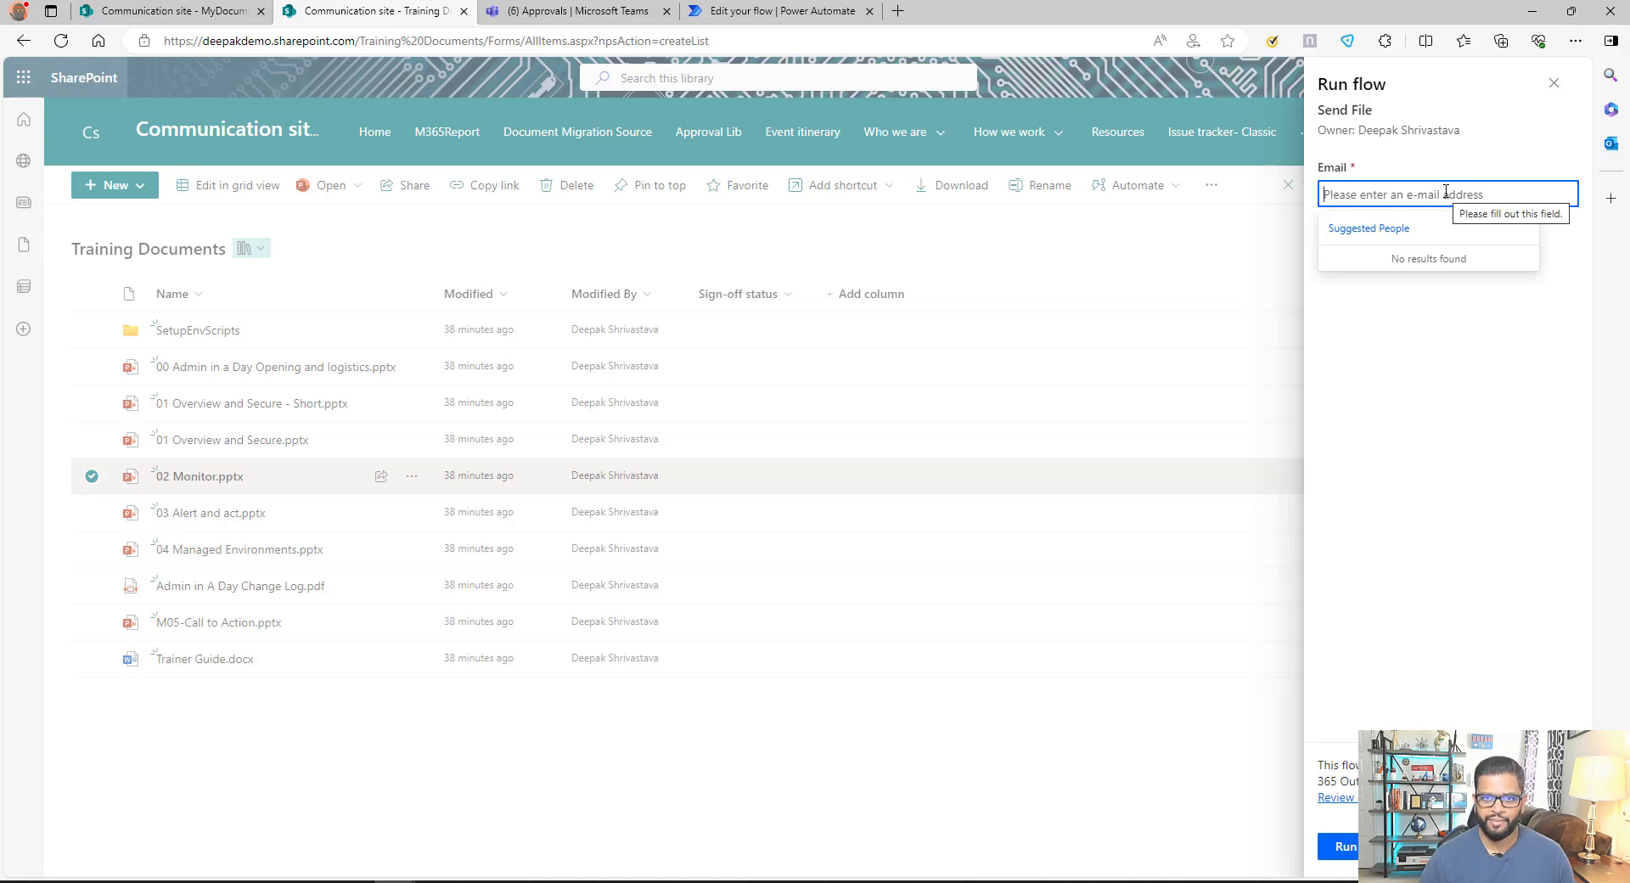
Paste the recipient's e-mail address into the Email field and start the run
key(ctrl+v)
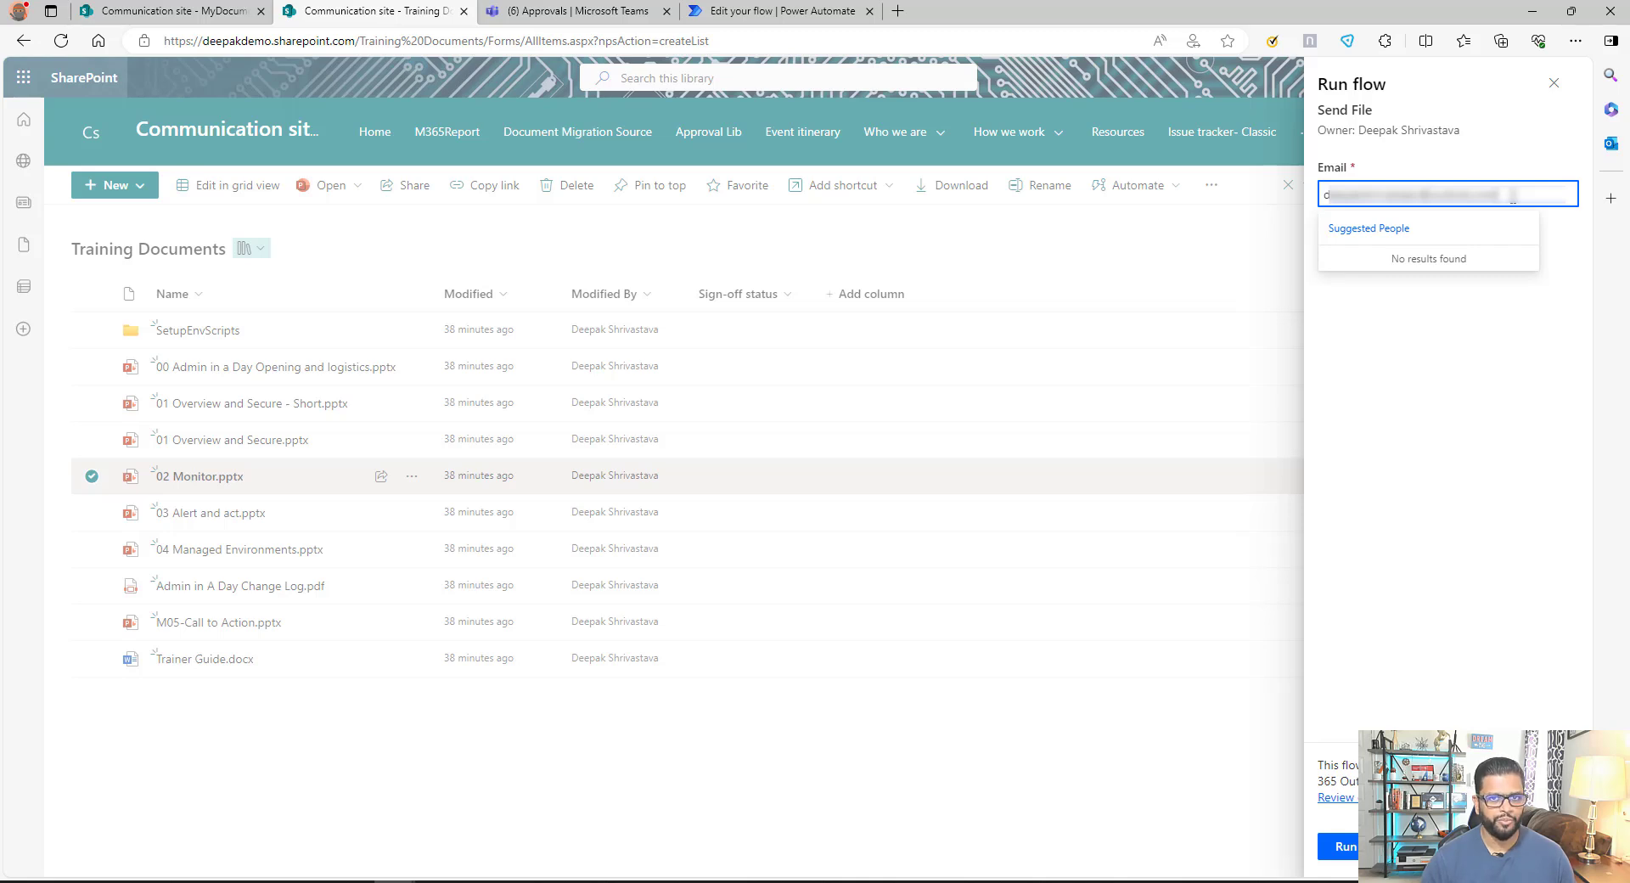
key(Return)
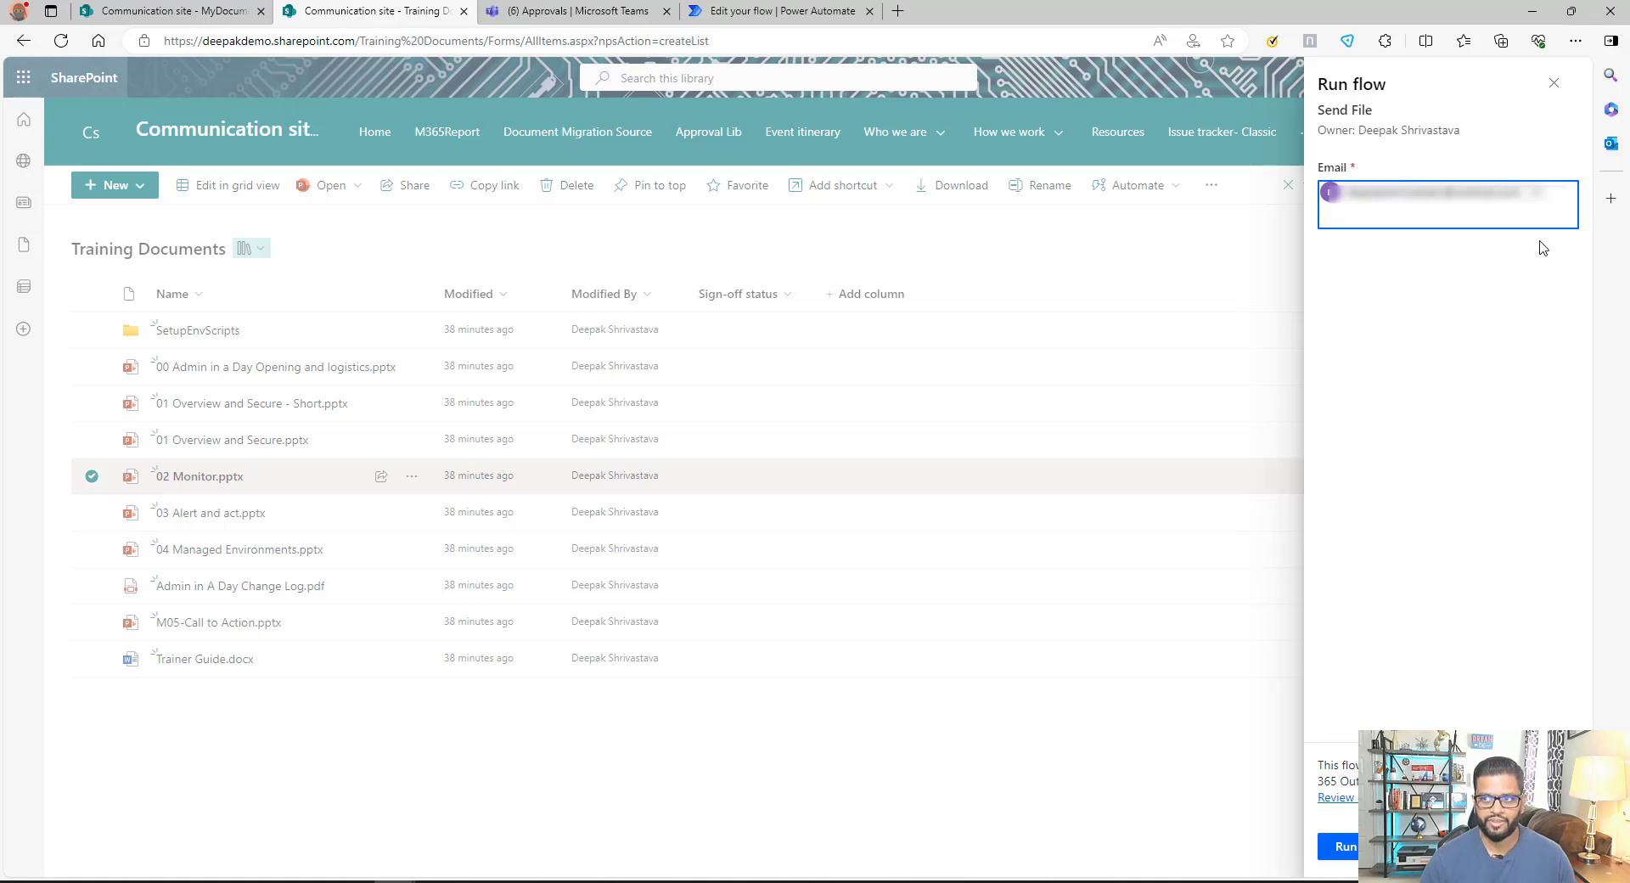
click(1344, 847)
key(ctrl+4)
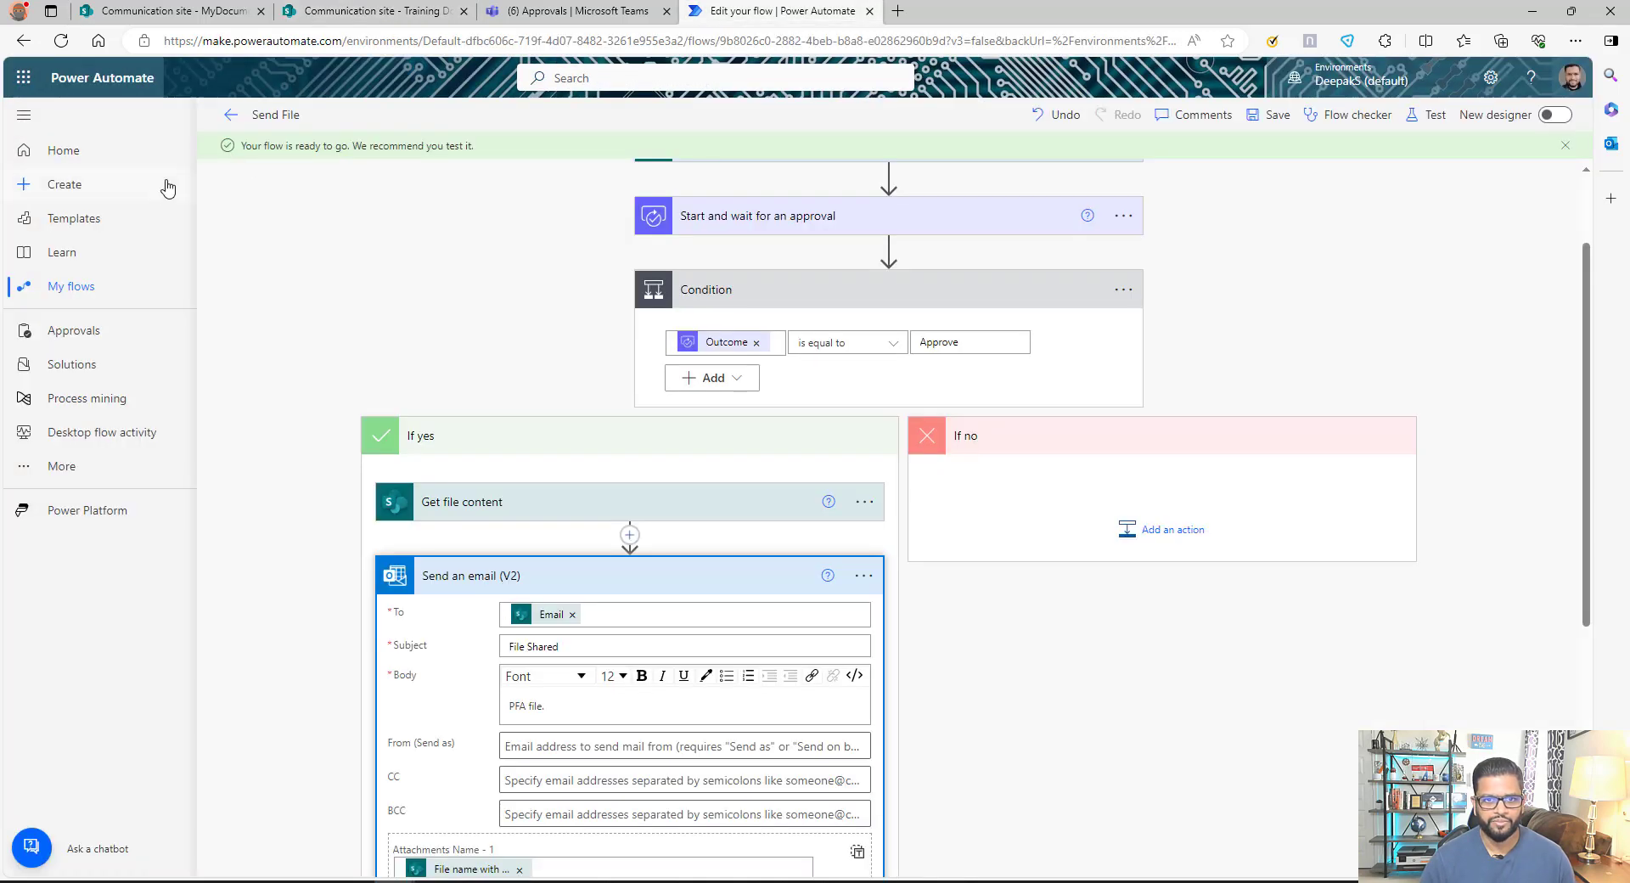
Check the Send File run history, paused awaiting approval, then go to Microsoft Teams
click(230, 115)
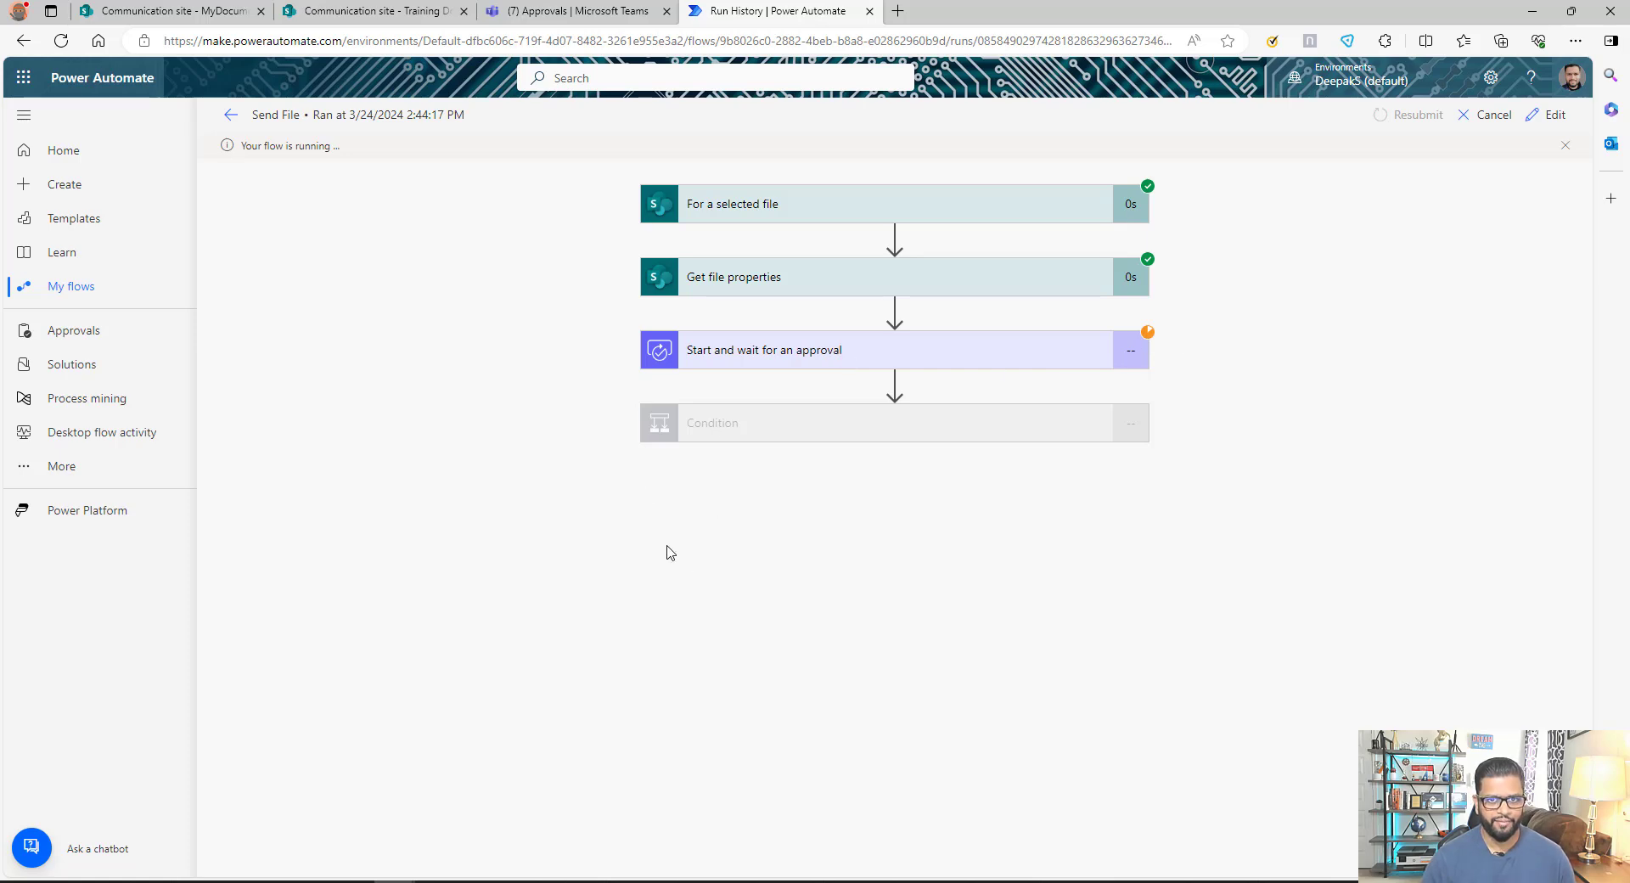
click(556, 11)
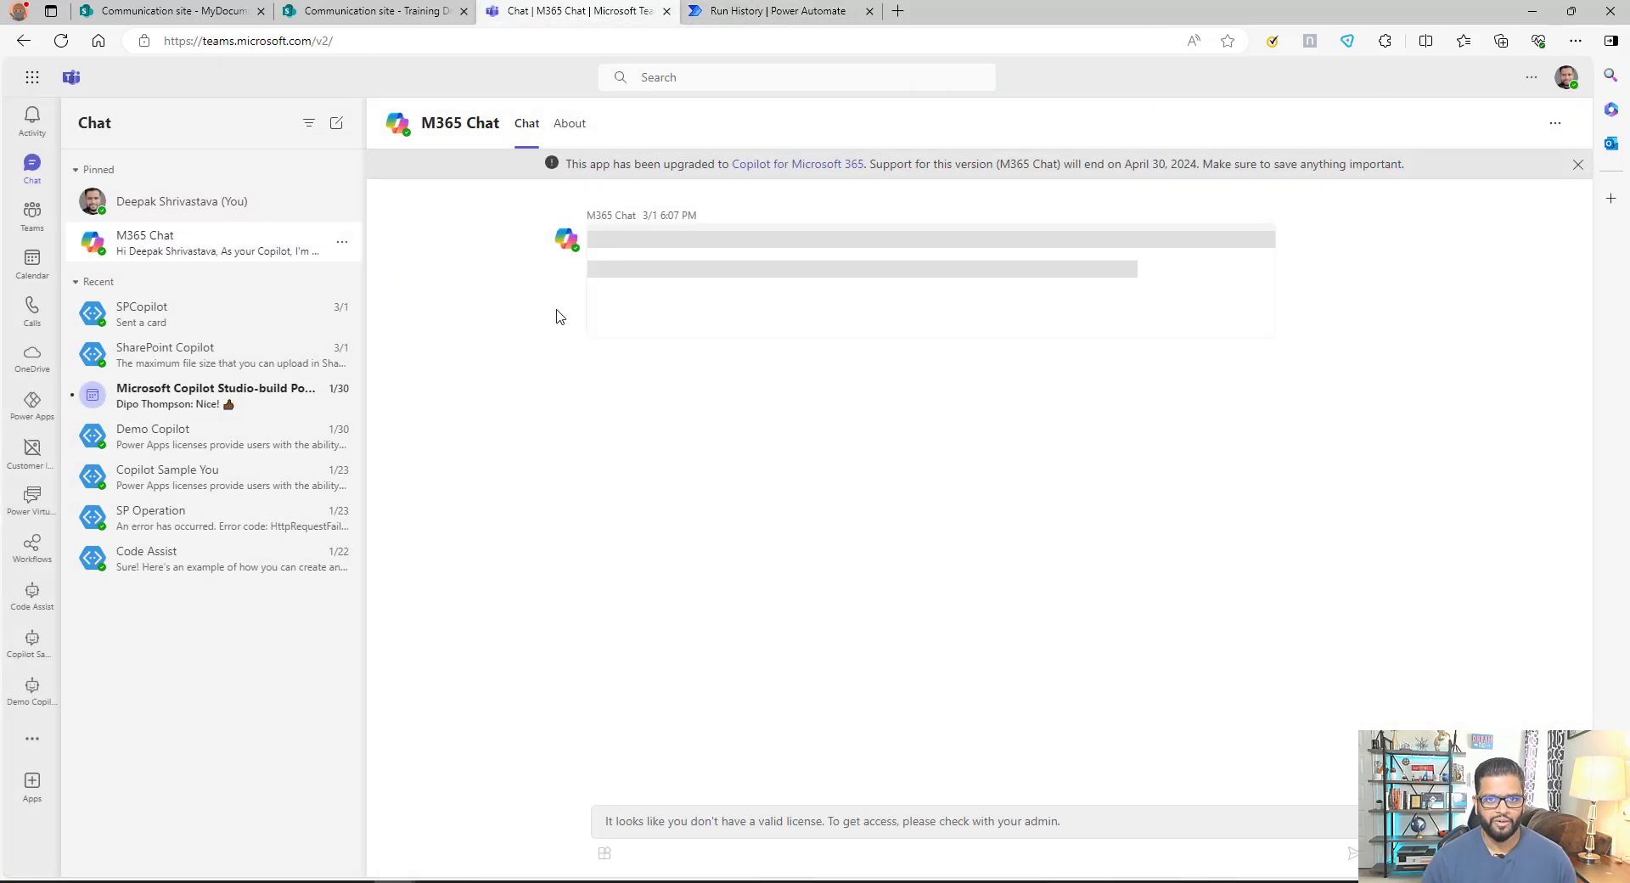
Approve the 'Request for File Sharing :02 Monitor.pptx' request in the Teams Approvals app
click(32, 722)
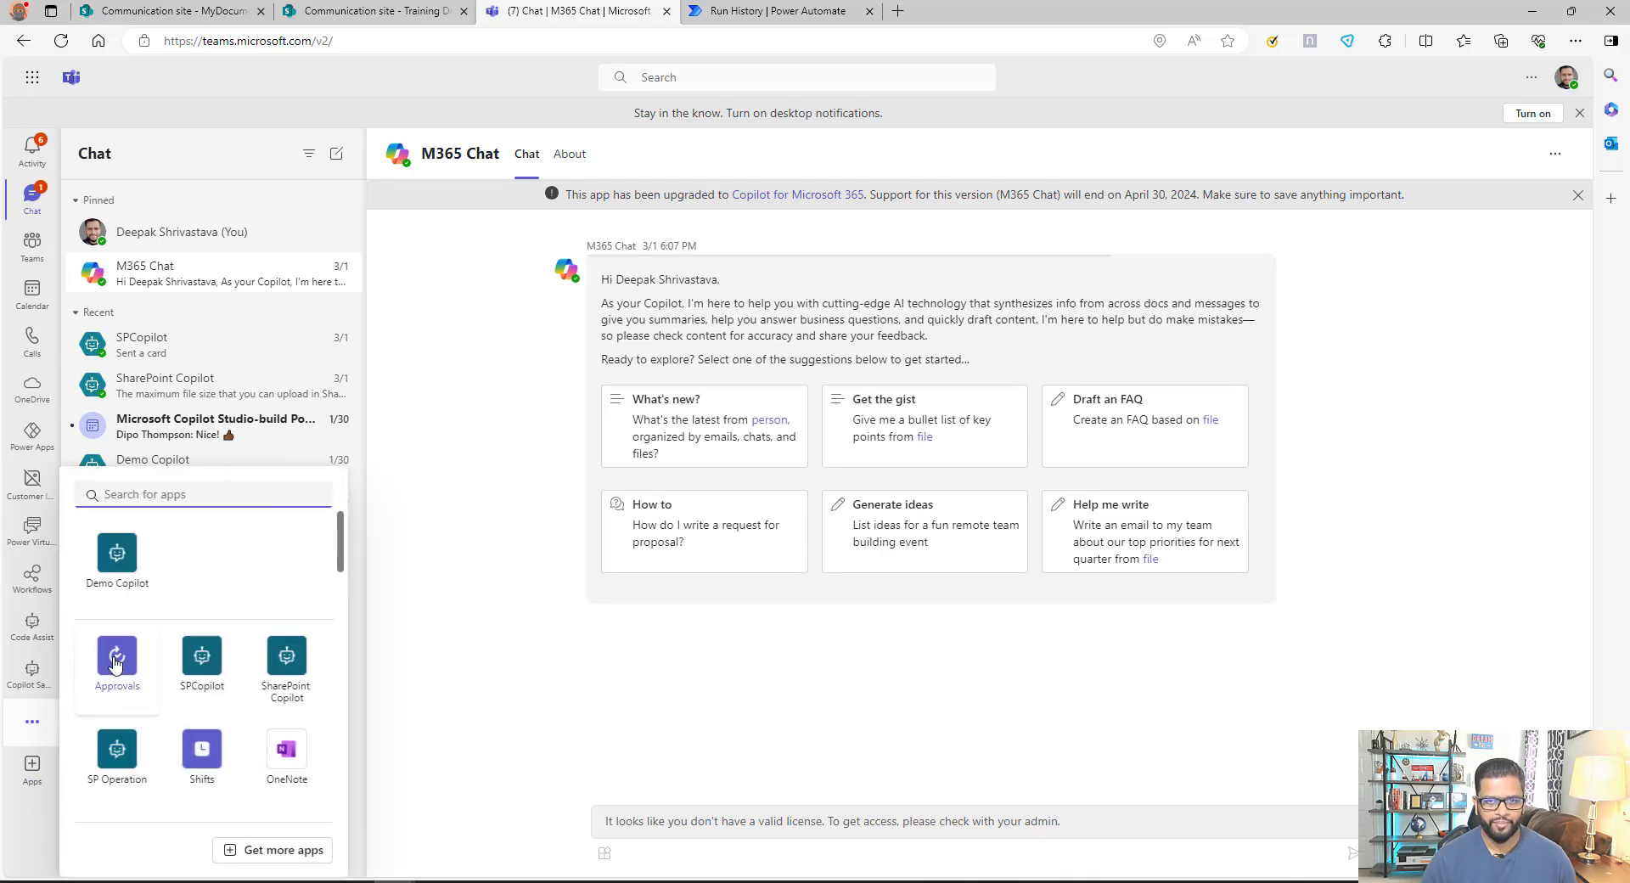
click(117, 655)
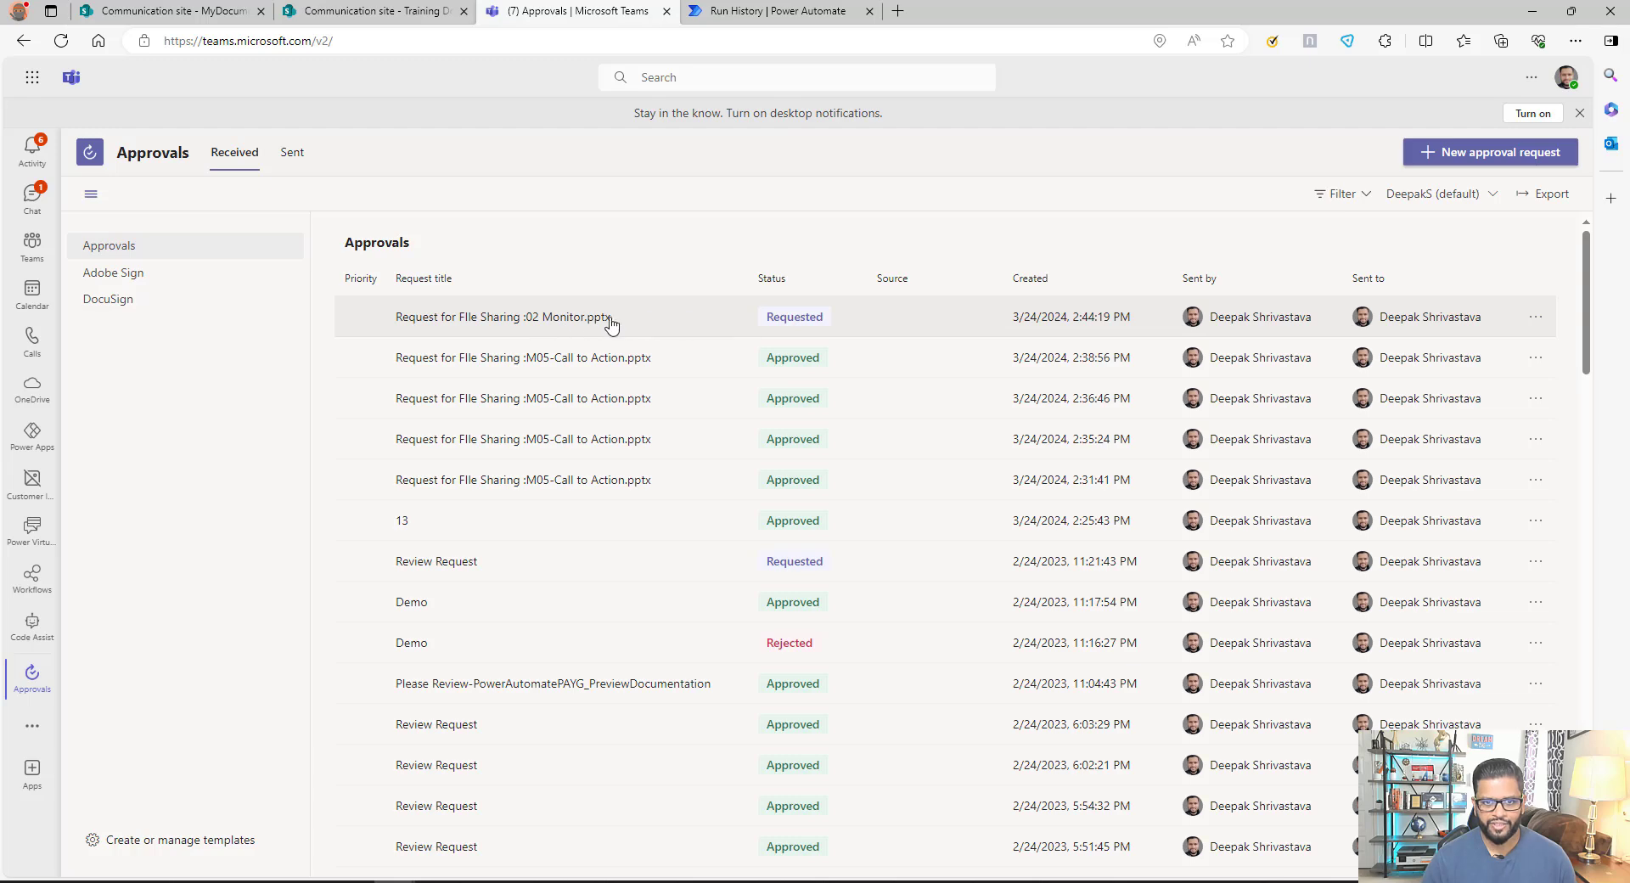
click(541, 322)
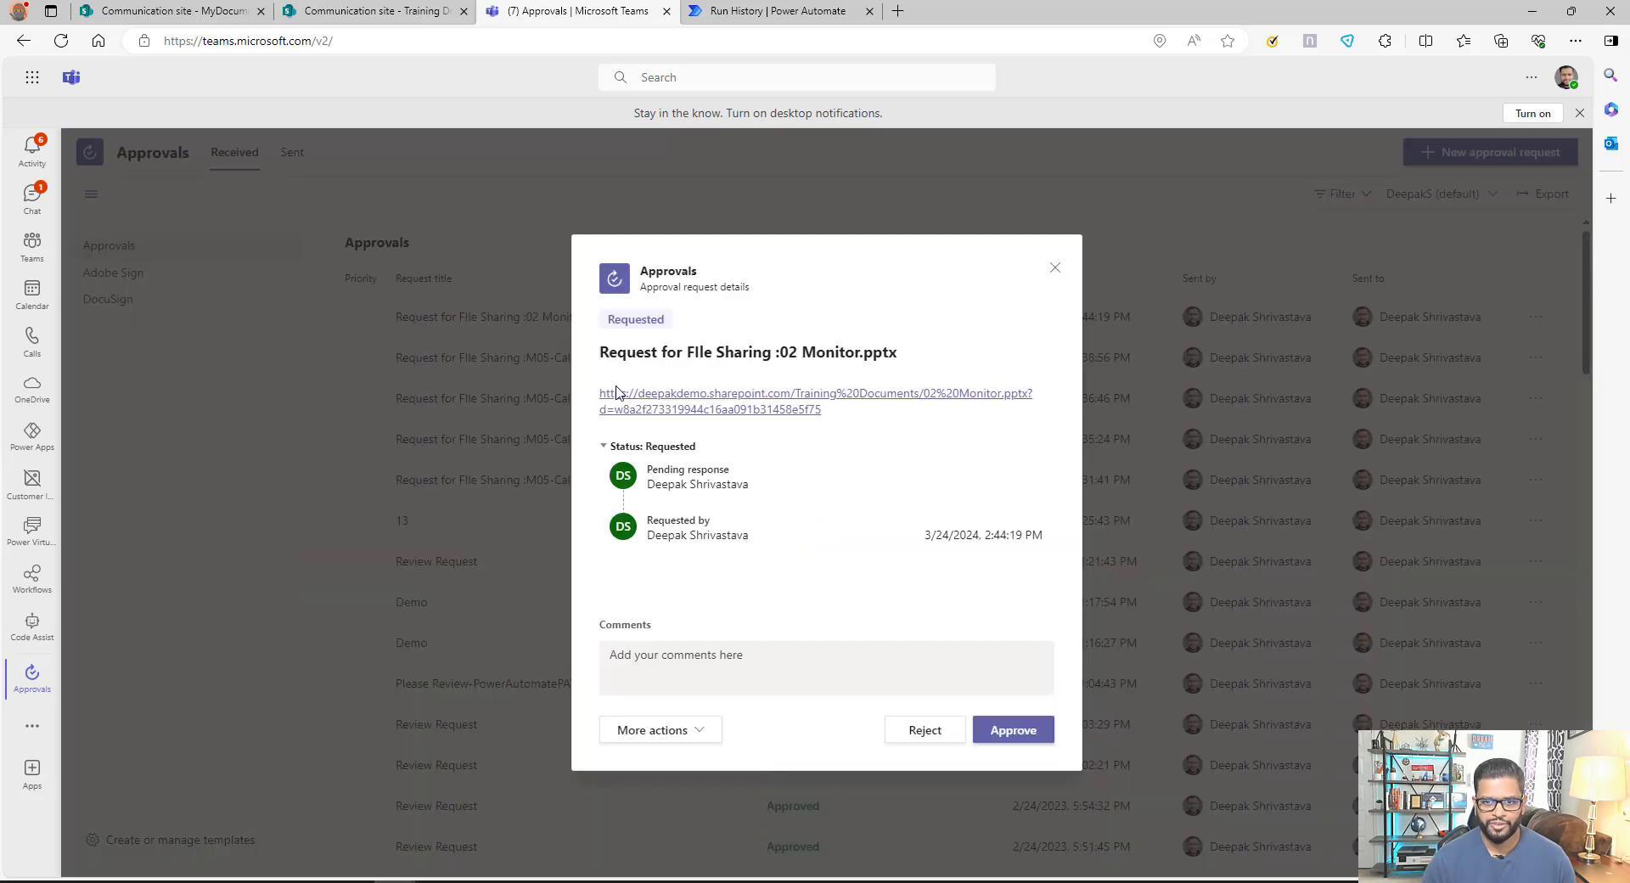
click(1015, 733)
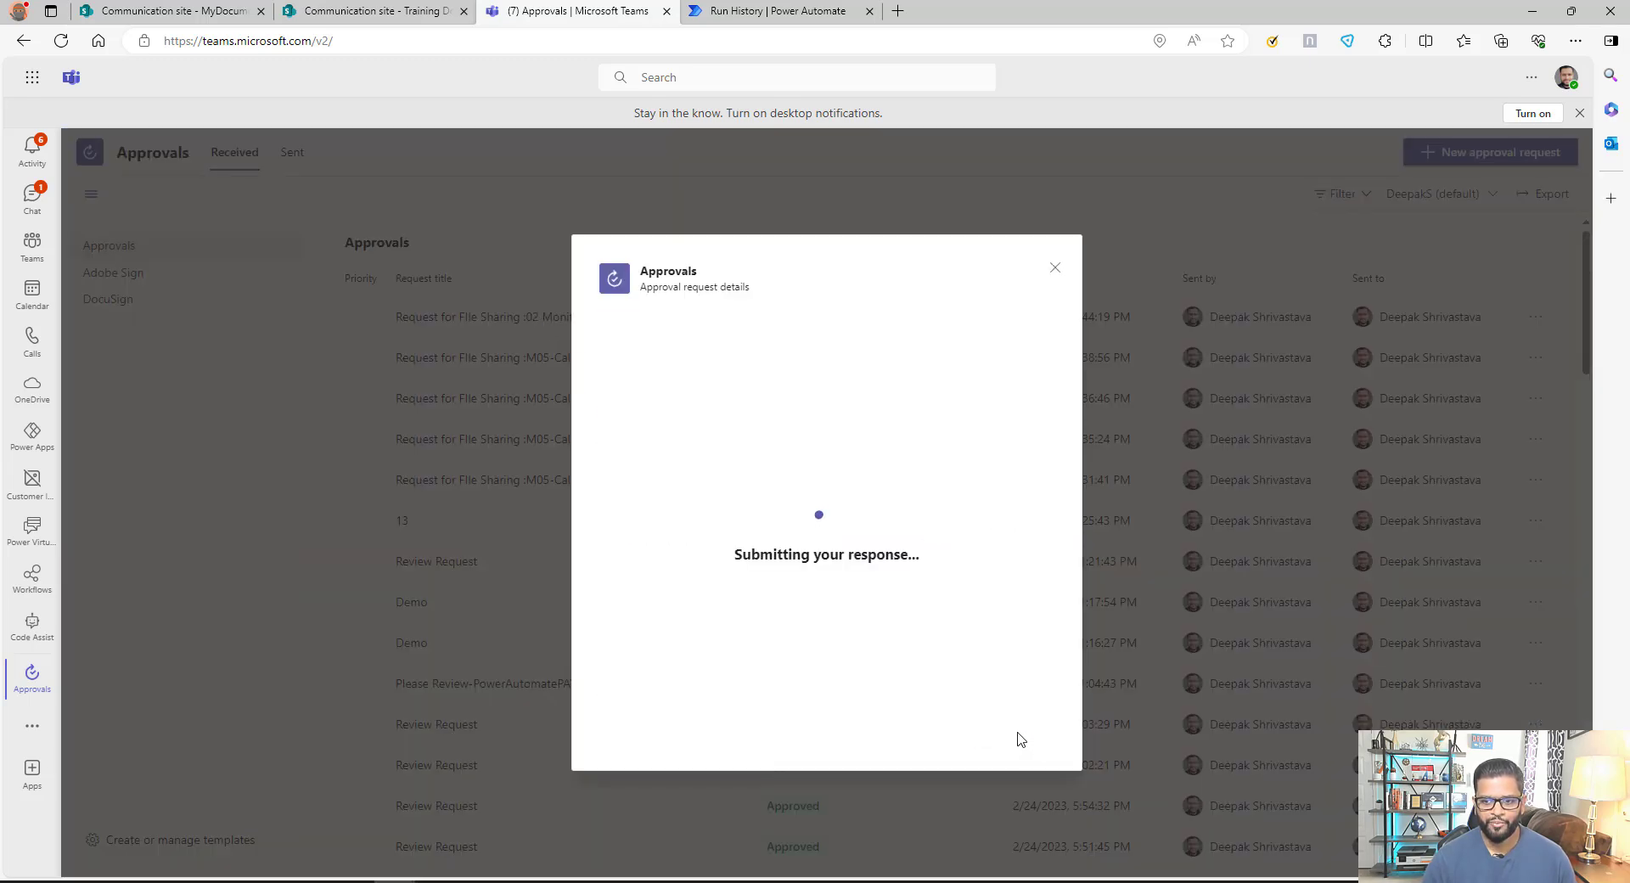
key(ctrl+Tab)
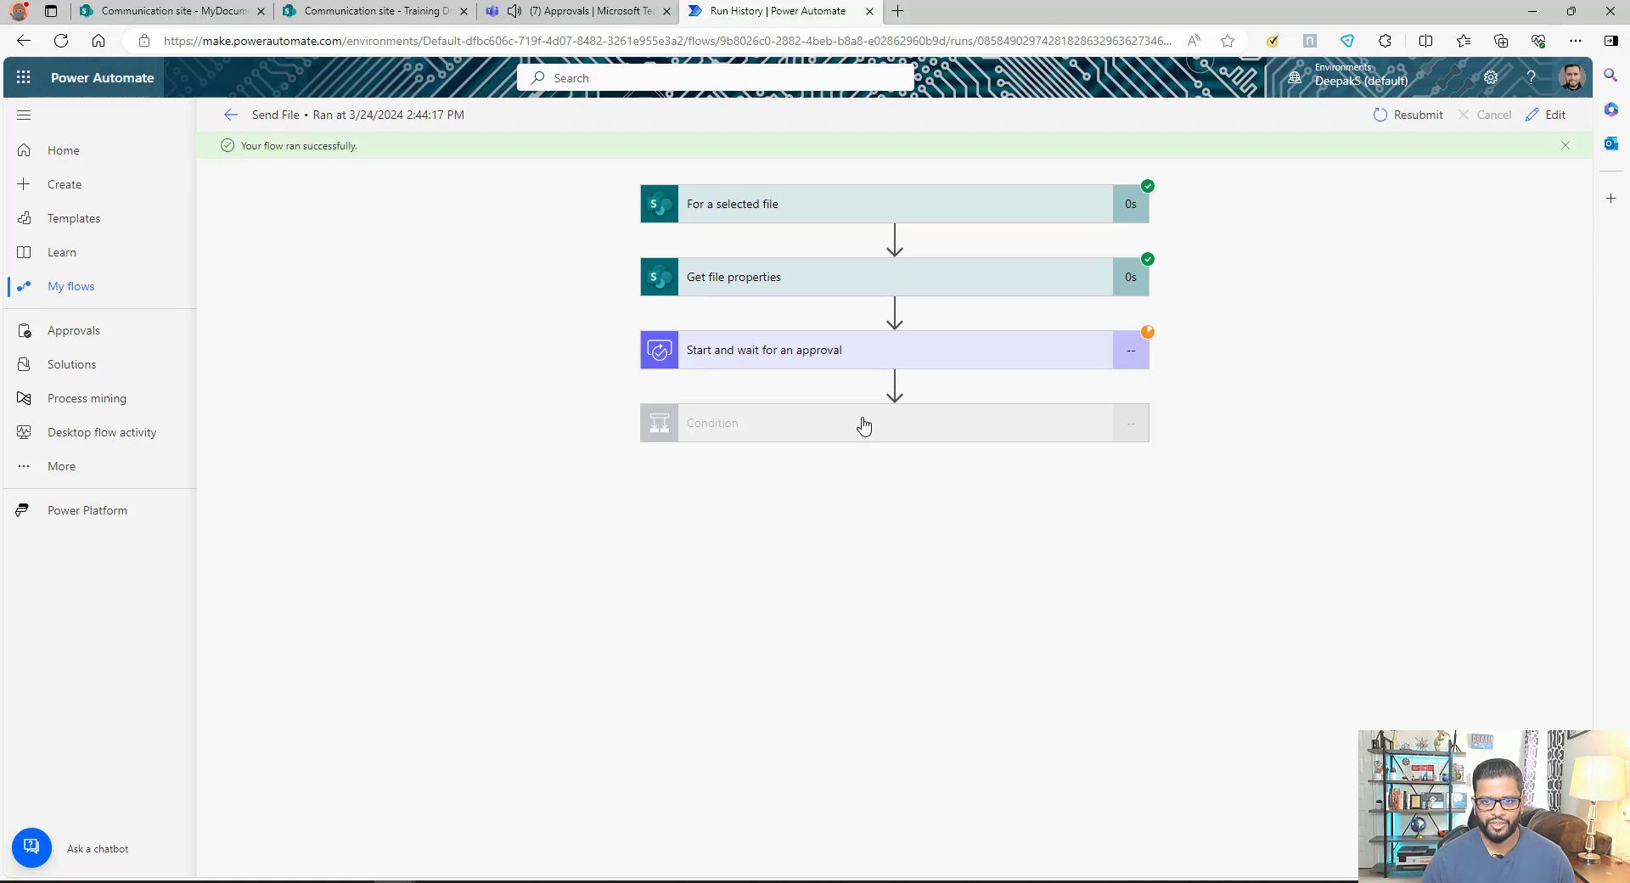
Inspect the Condition, Get file content and Send an email (V2) results of the successful run
click(831, 434)
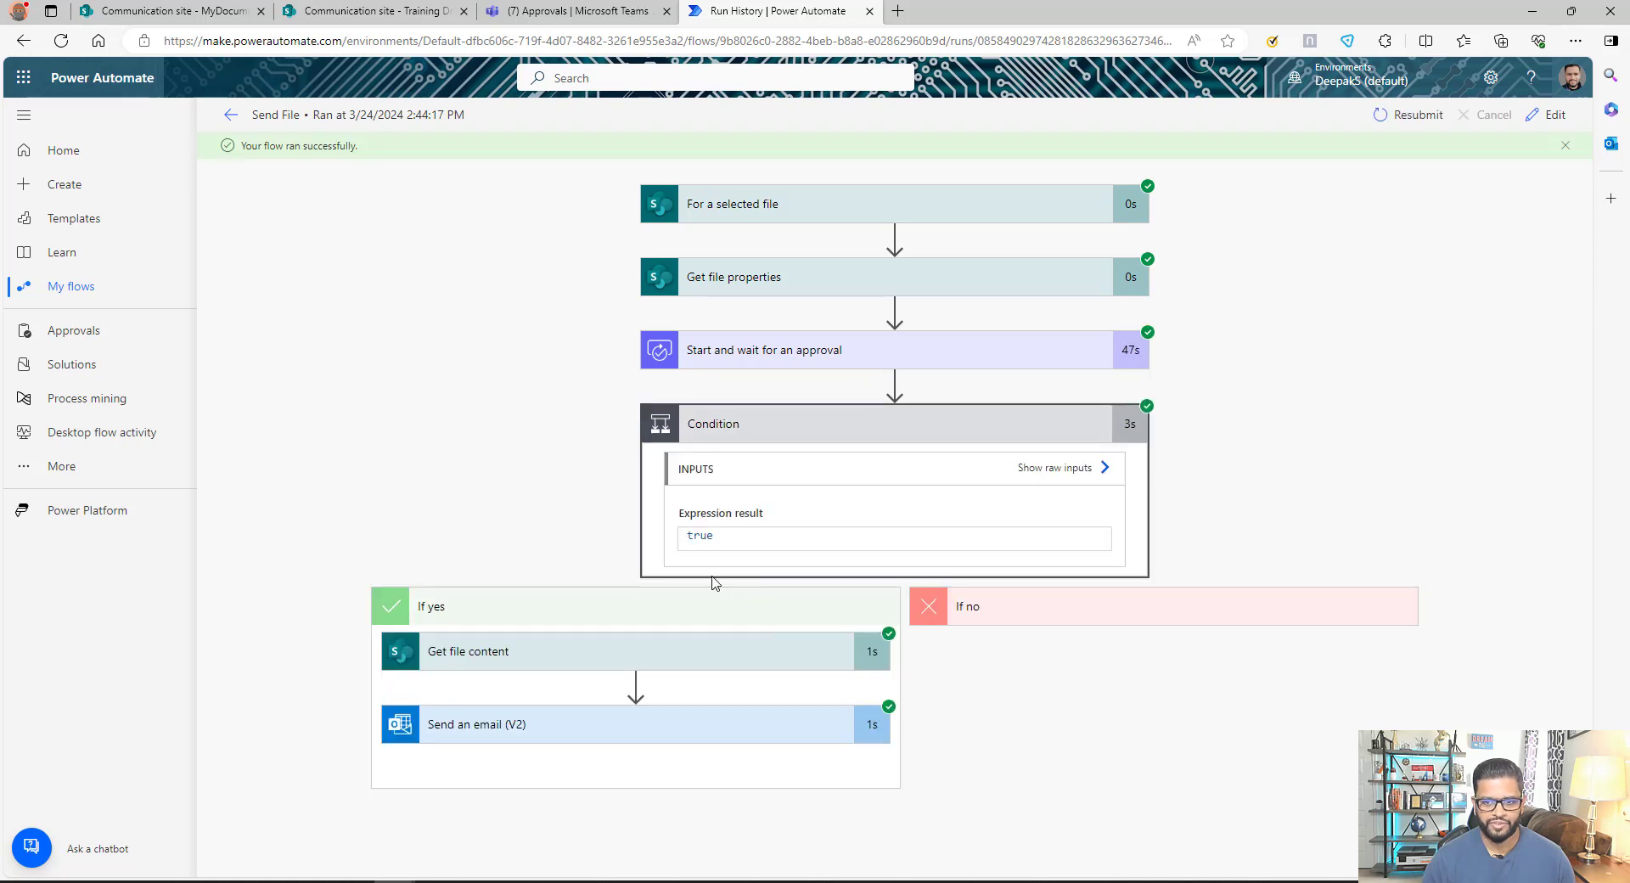
drag(692, 535, 715, 536)
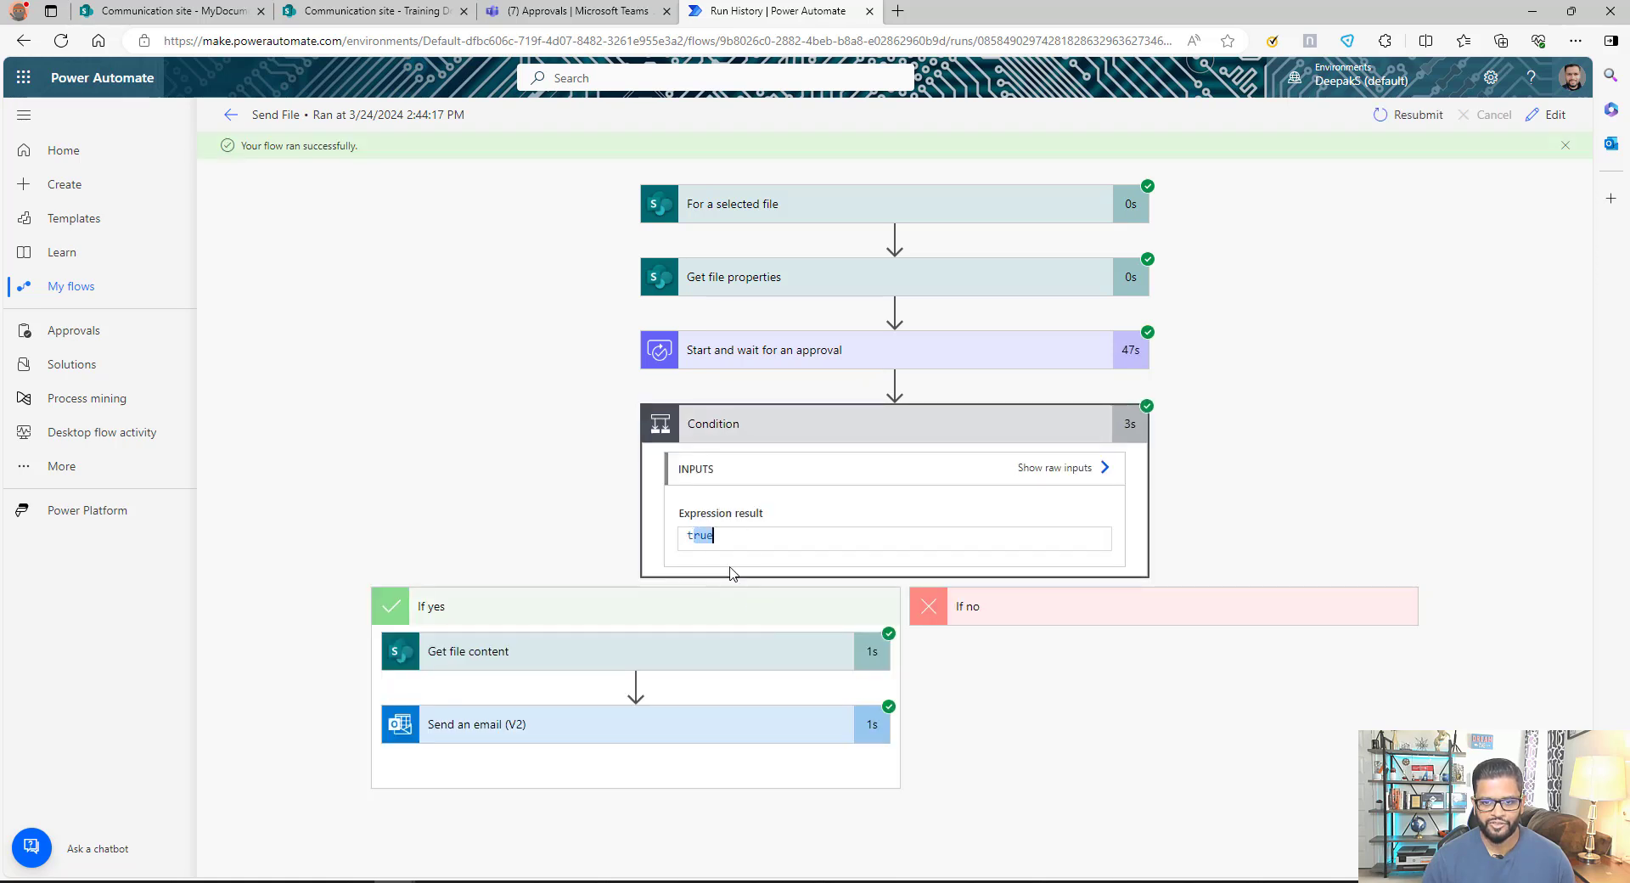
click(702, 654)
scroll(870, 486, down, 2)
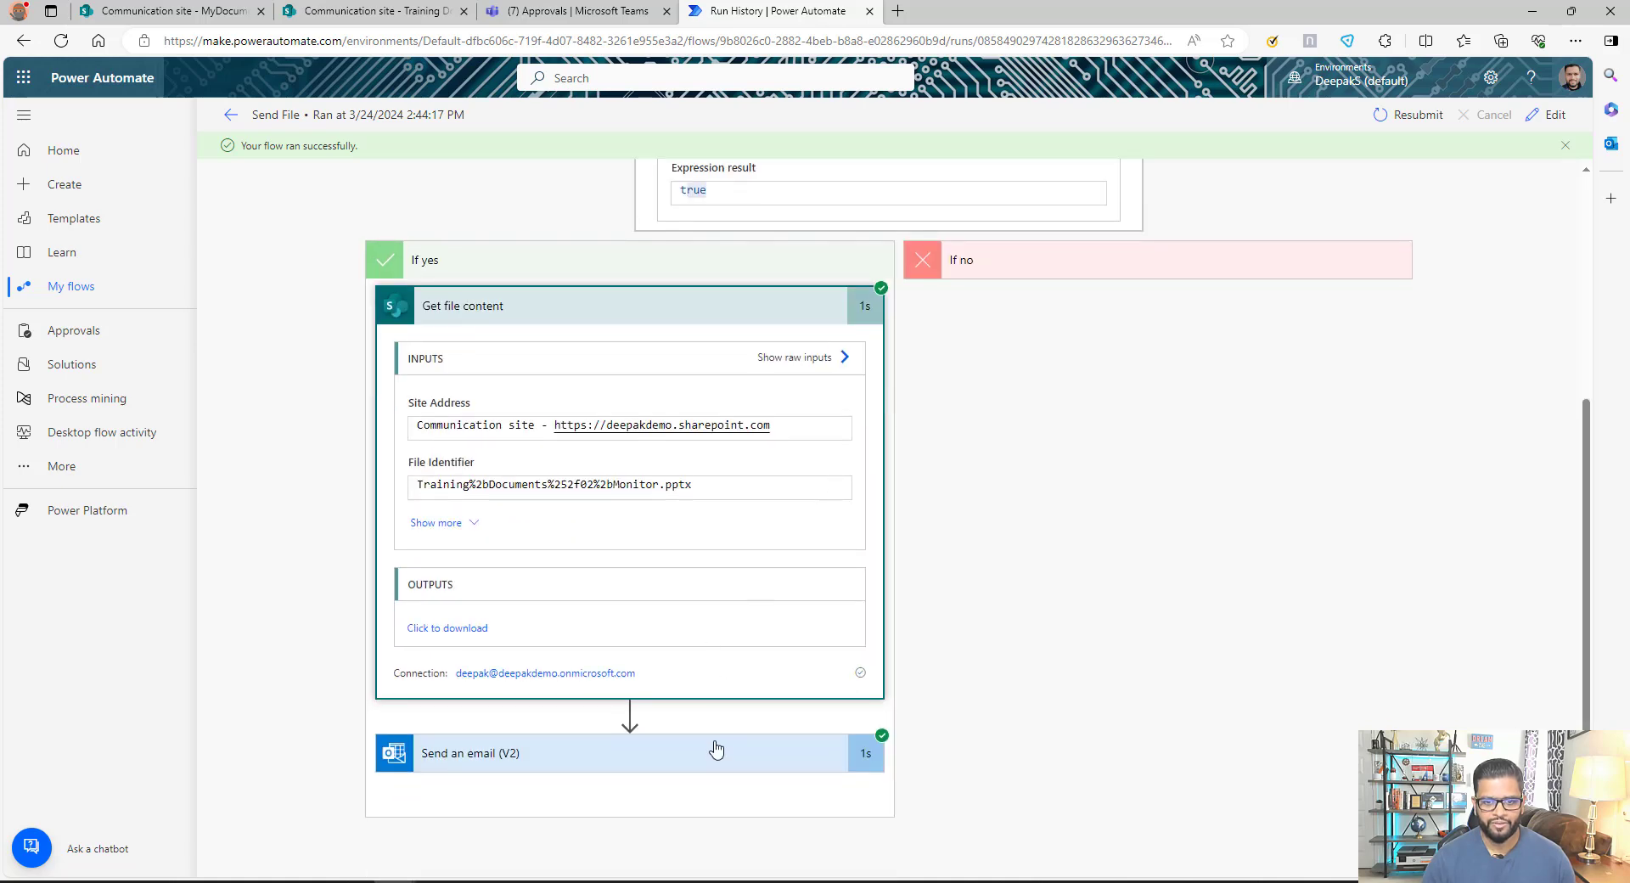
scroll(721, 615, down, 2)
click(722, 604)
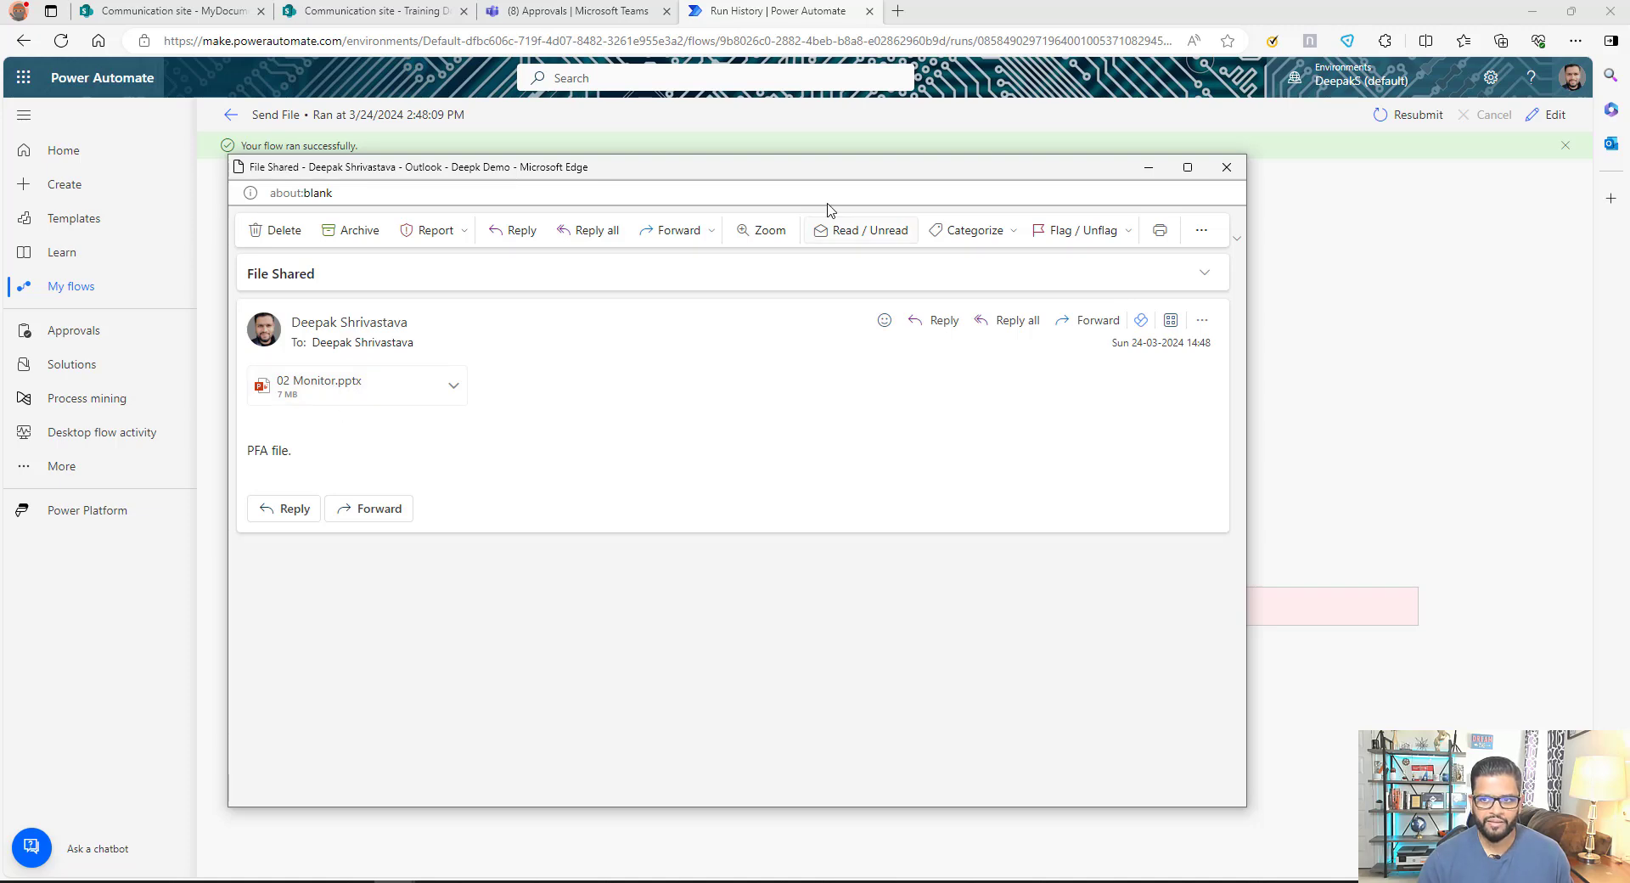
click(374, 11)
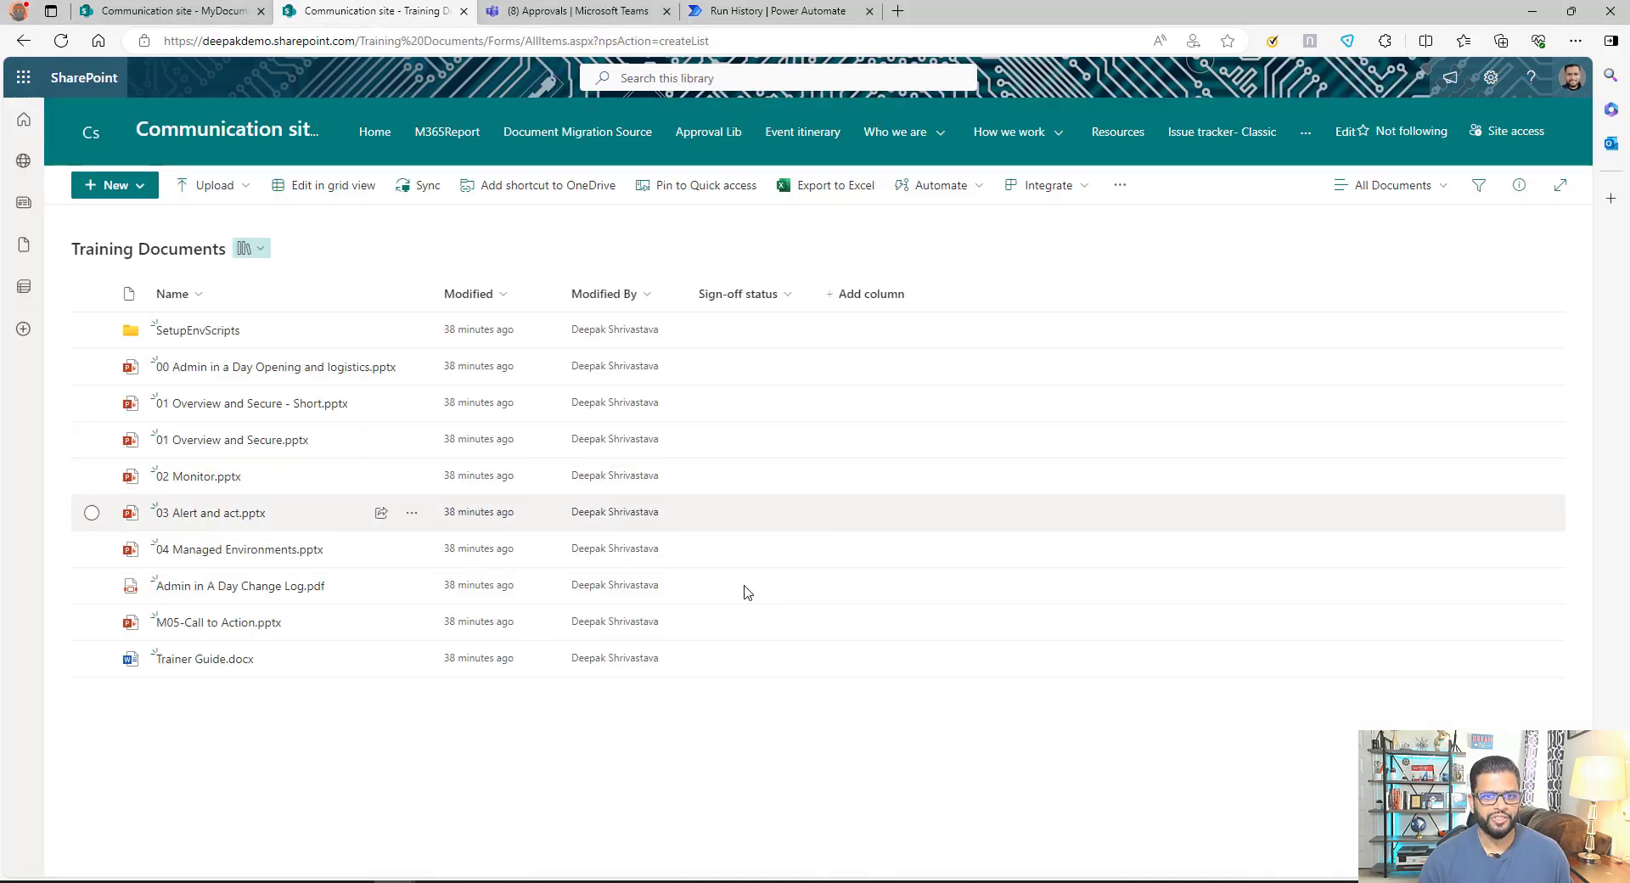
Select 00 Admin in a Day Opening and logistics.pptx and show its Automate flow list
click(91, 365)
click(1150, 190)
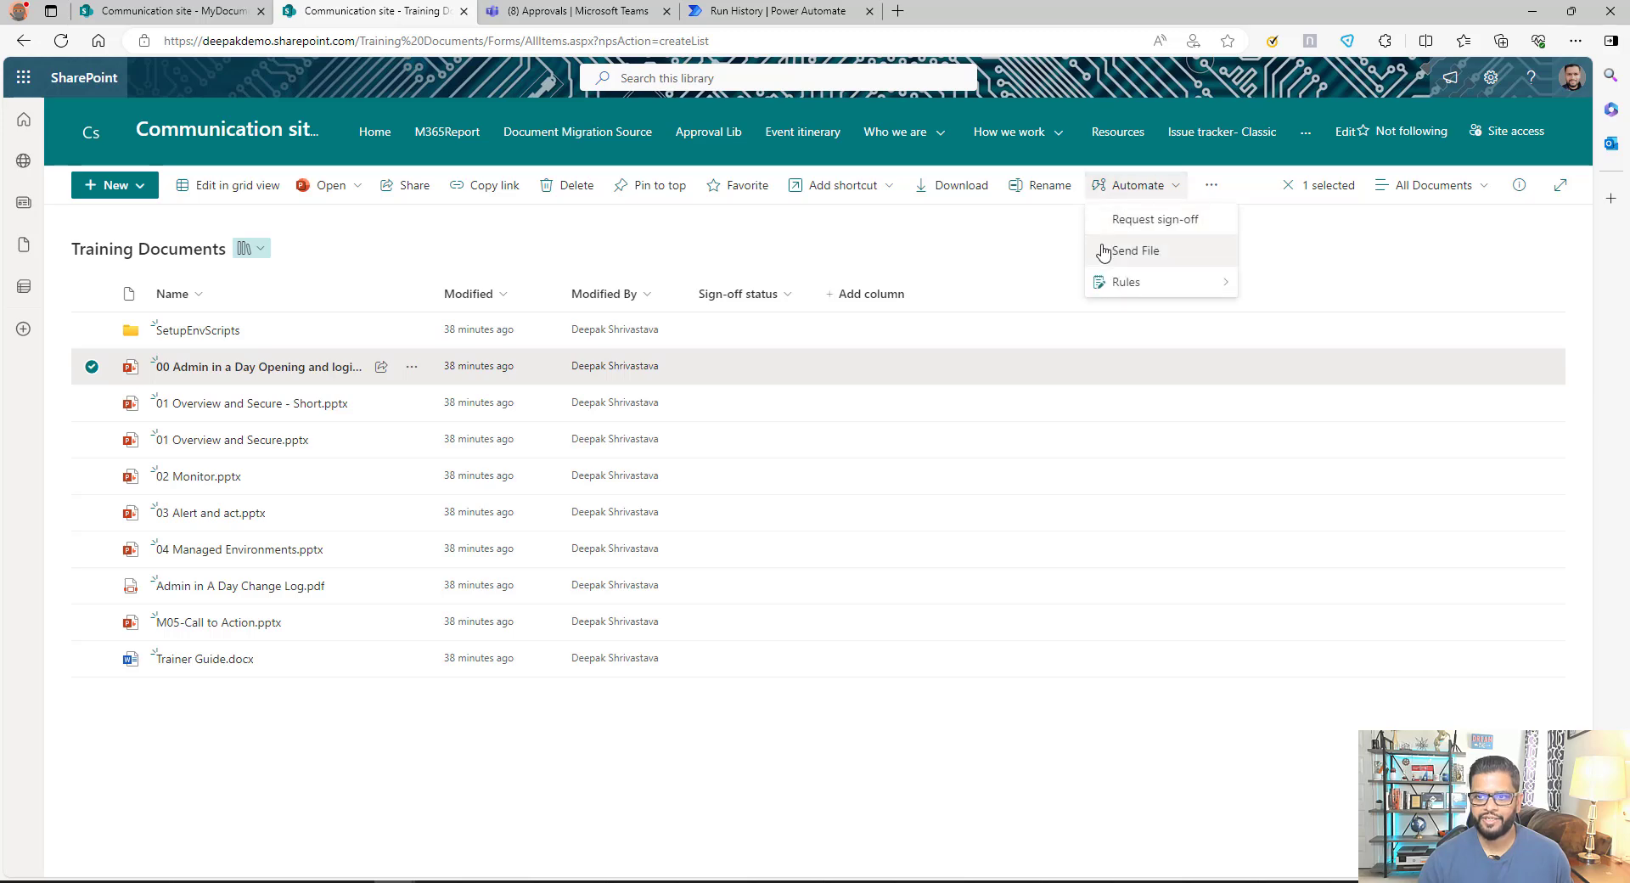